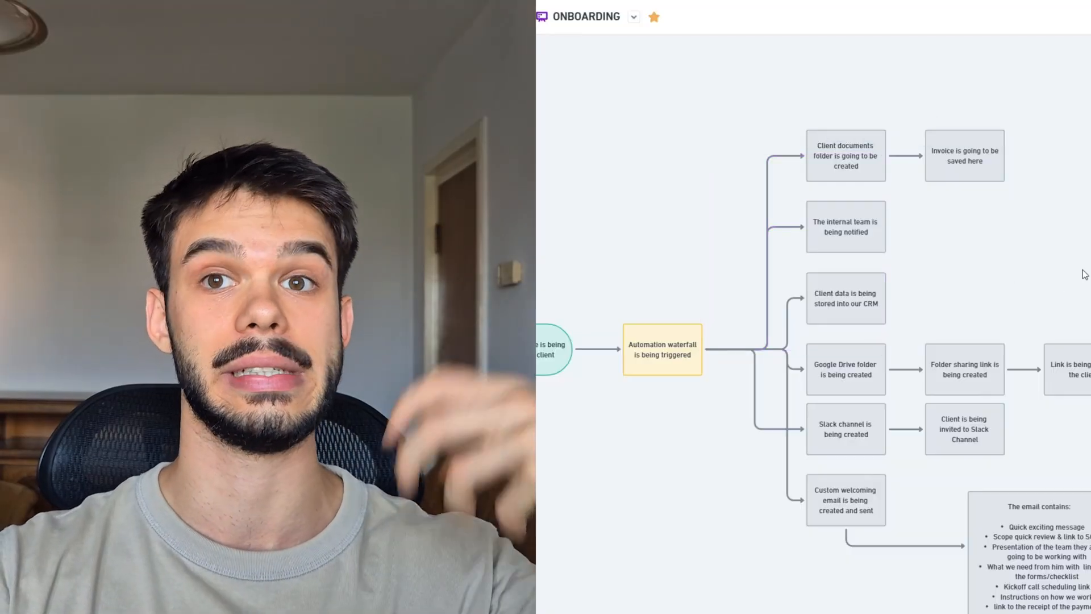
Draw a large rectangle beside the green one on the ONBOARDING whiteboard and give it a solid white fill.
left_click_drag(1088, 284, 1042, 253)
scroll(1087, 270, "down", 2)
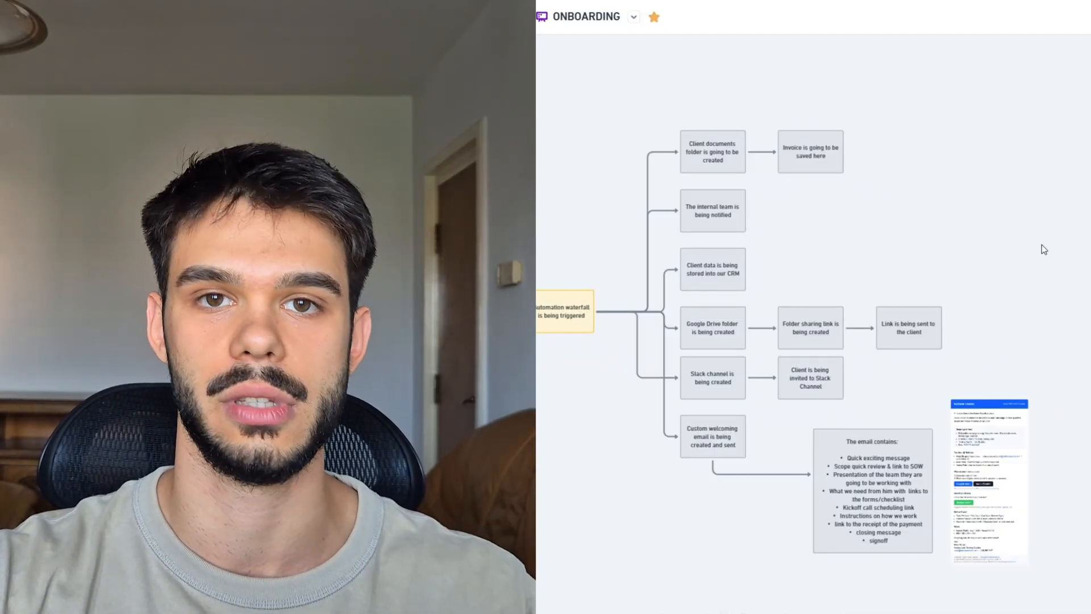
scroll(963, 220, "up", 2)
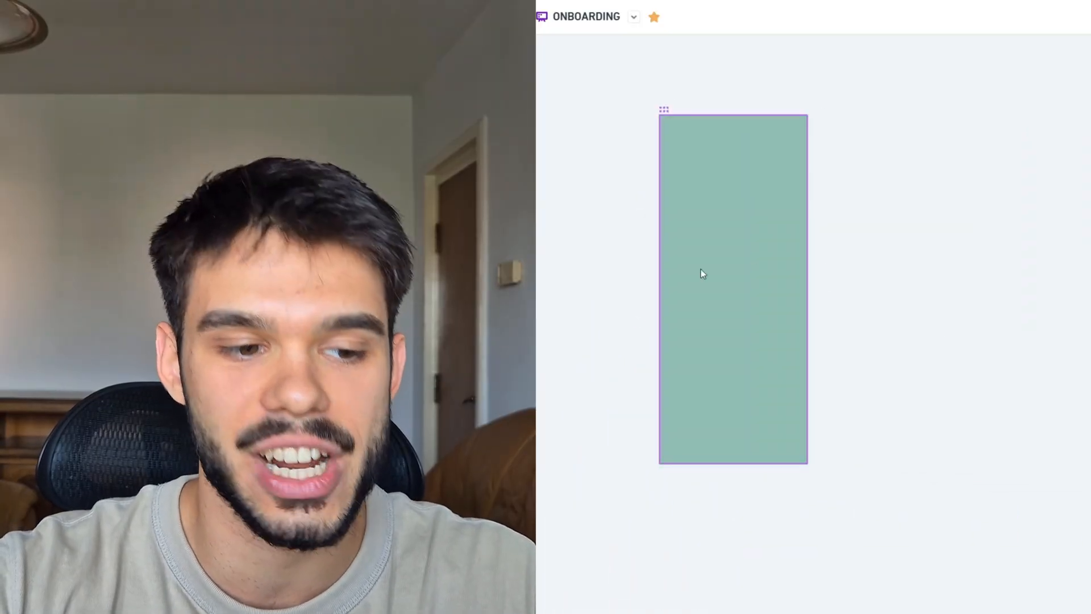
scroll(632, 316, "up", 2)
scroll(632, 316, "right", 1)
key("f")
mouse_move(744, 123)
left_mouse_down()
mouse_move(906, 412)
mouse_move(1074, 613)
left_mouse_up()
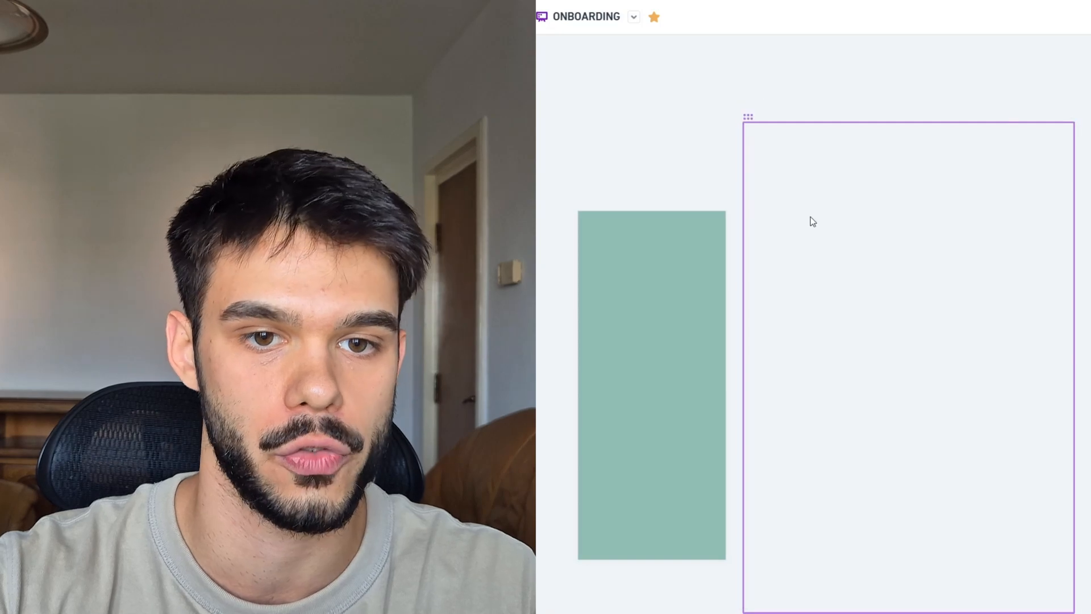
left_click(850, 86)
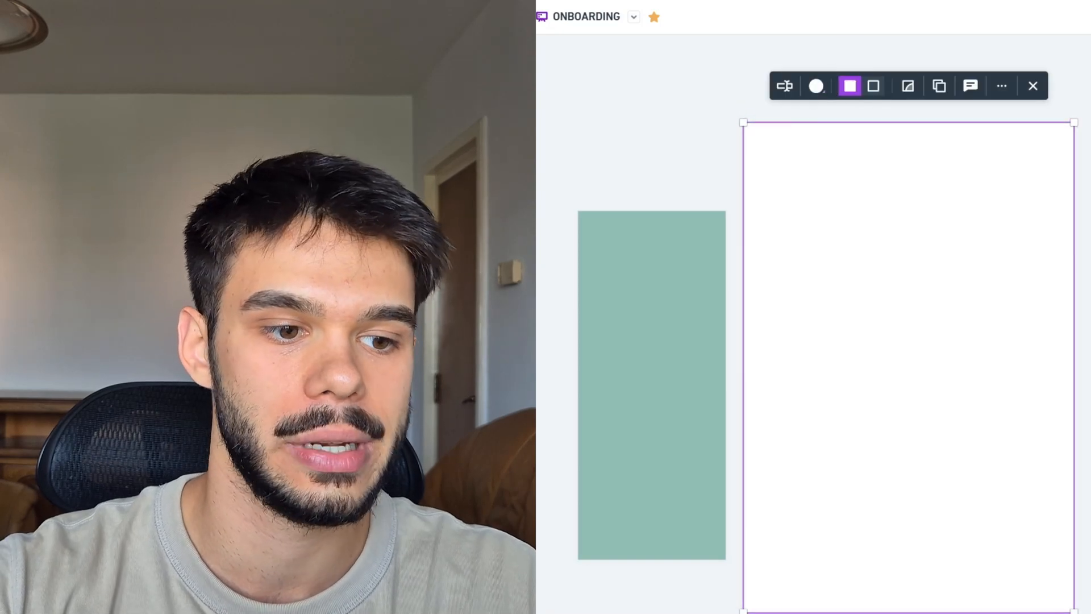
Sketch seven roughly horizontal blue pen lines, one below another, inside the white rectangle like lines of text.
key("p")
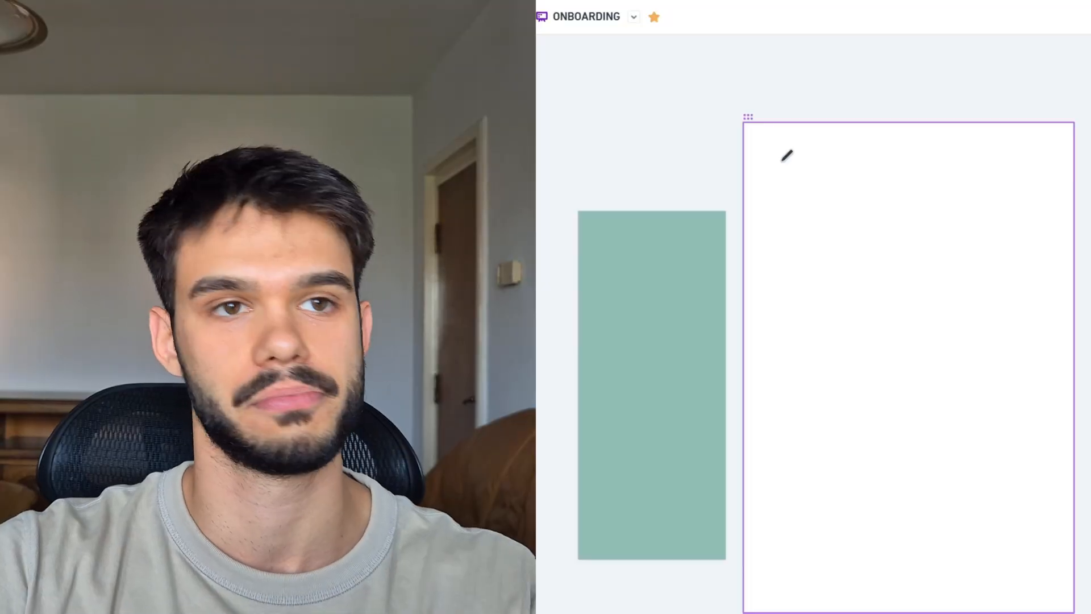
left_click_drag(781, 161, 909, 161)
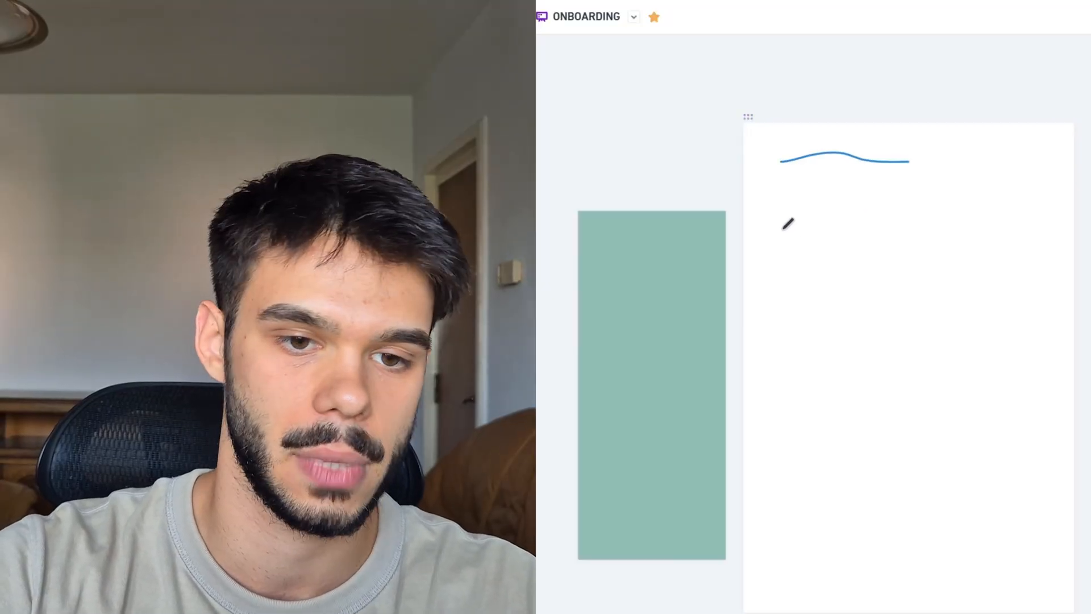
left_click_drag(783, 221, 925, 225)
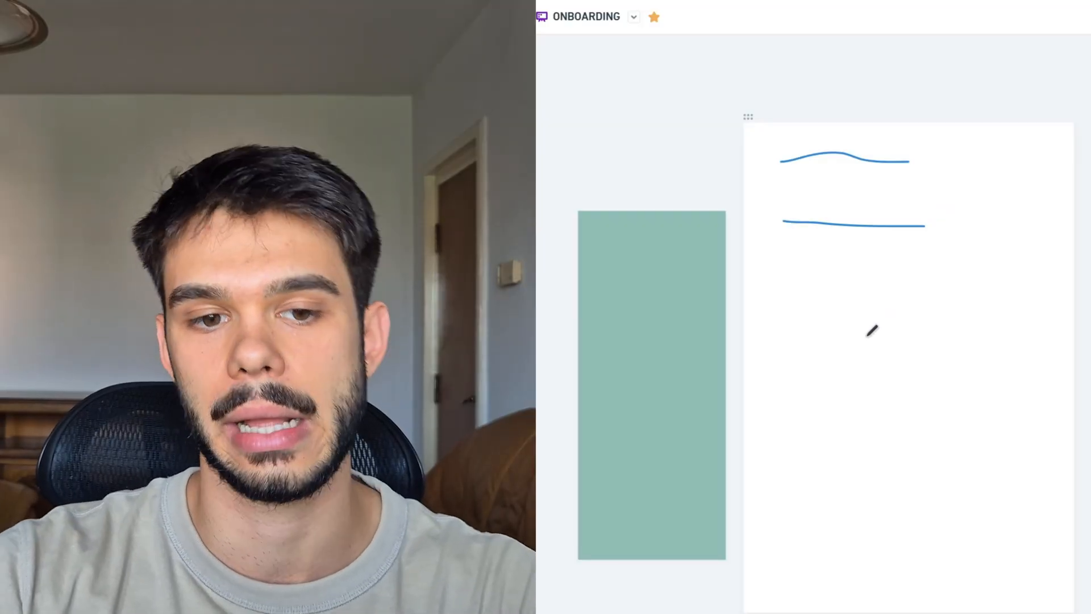
left_click_drag(774, 280, 955, 292)
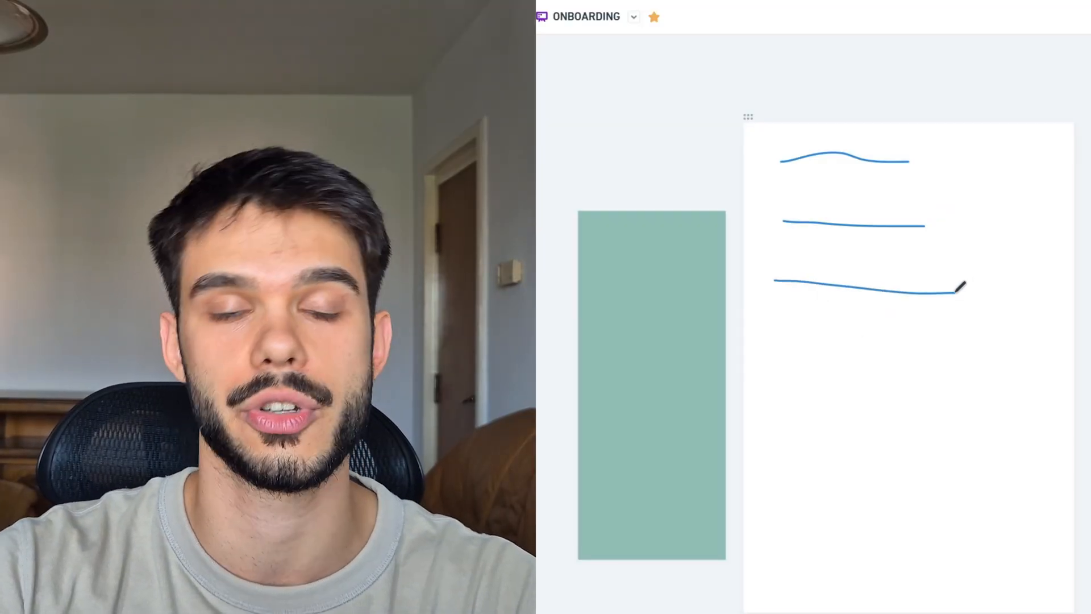
left_click_drag(799, 341, 910, 342)
left_click_drag(797, 387, 886, 389)
scroll(954, 358, "down", 3)
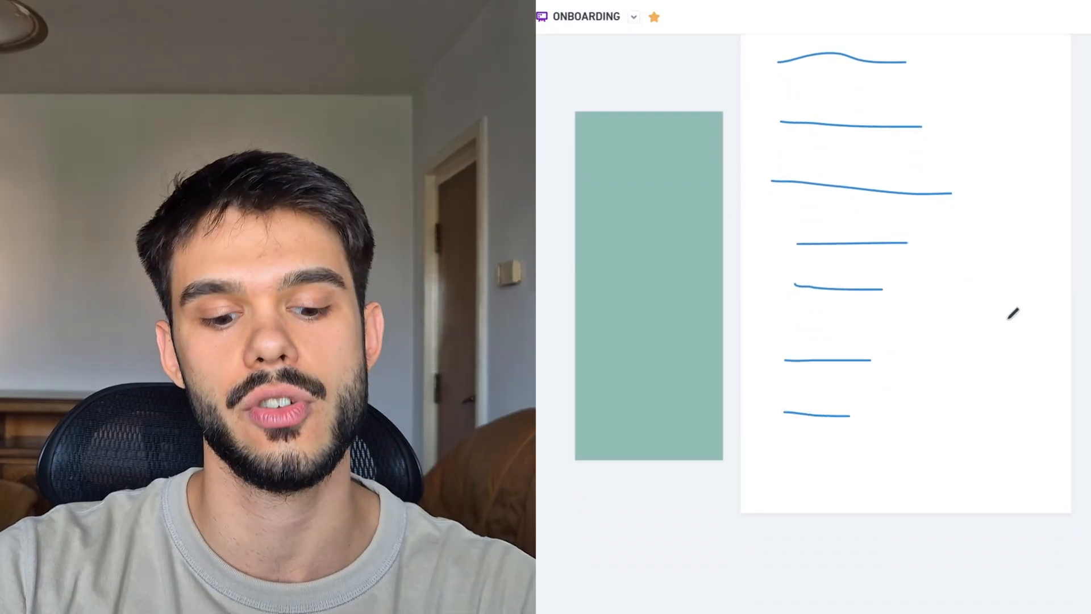
scroll(819, 313, "up", 2)
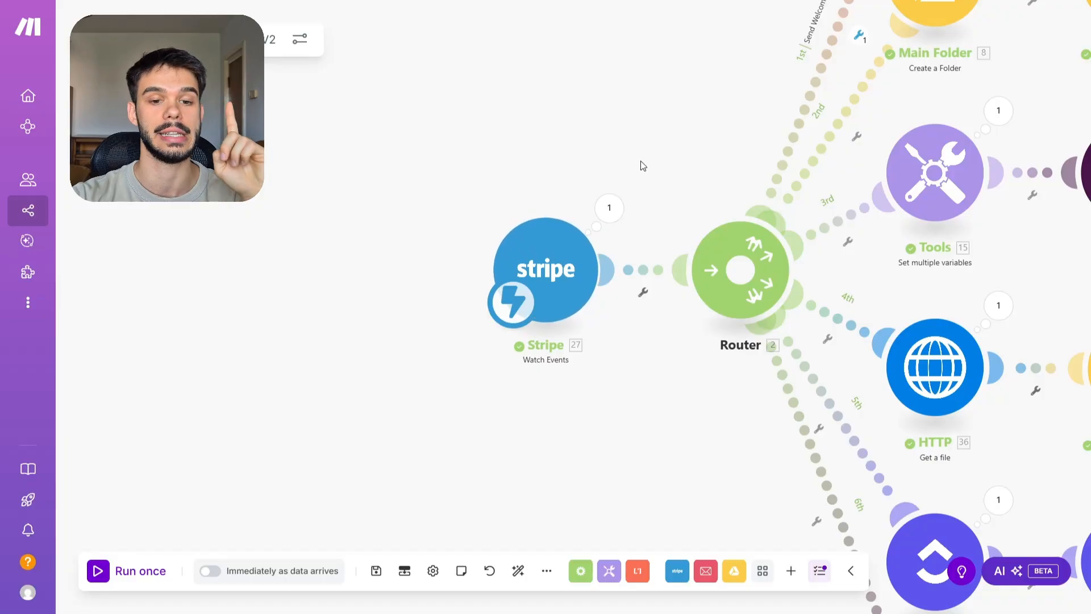
In the Make scenario, open the Stripe Watch Events run output and expand the Object collection to examine the invoice data.
scroll(611, 250, "up", 3)
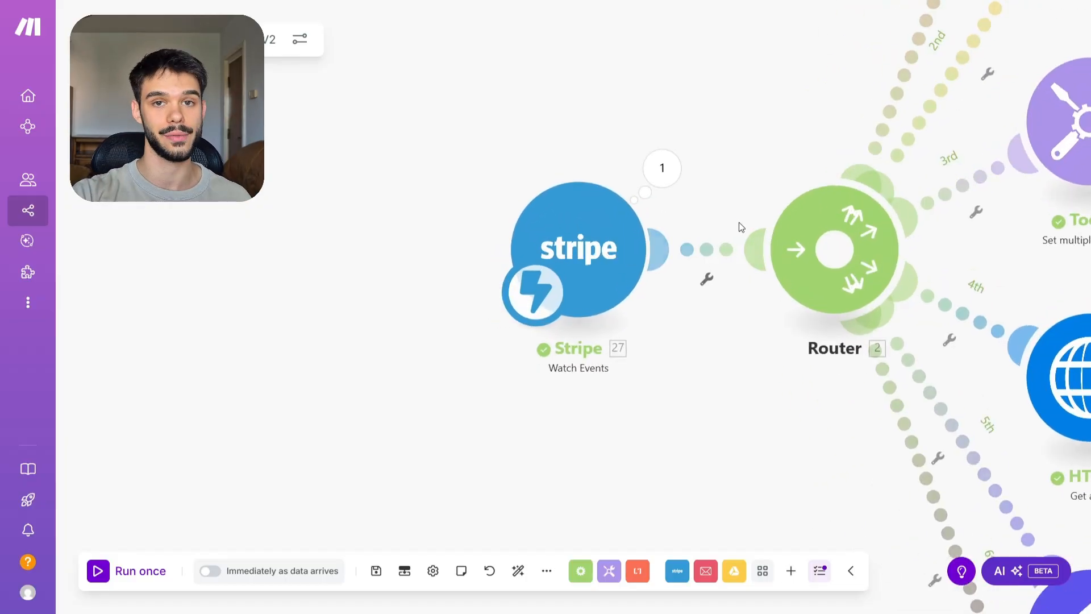
scroll(693, 301, "right", 3)
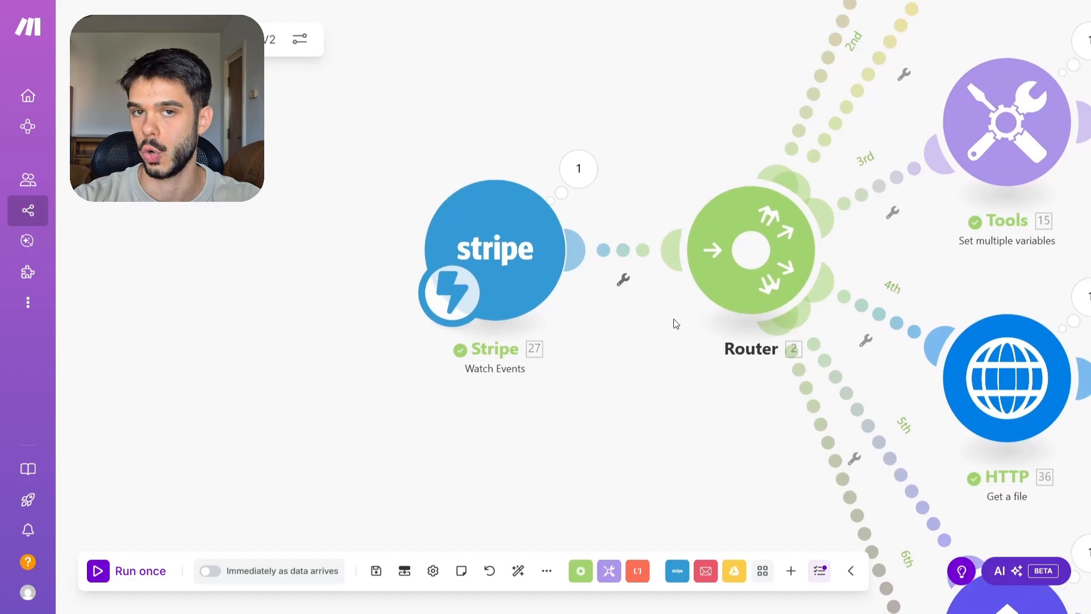
scroll(676, 324, "down", 2)
left_click_drag(615, 230, 633, 243)
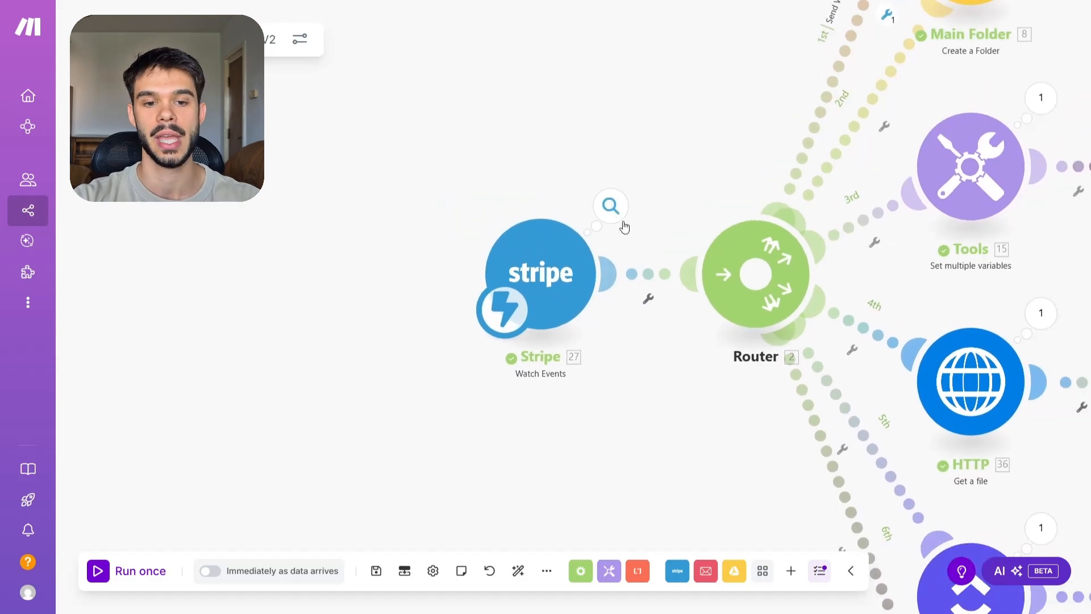
left_click(623, 225)
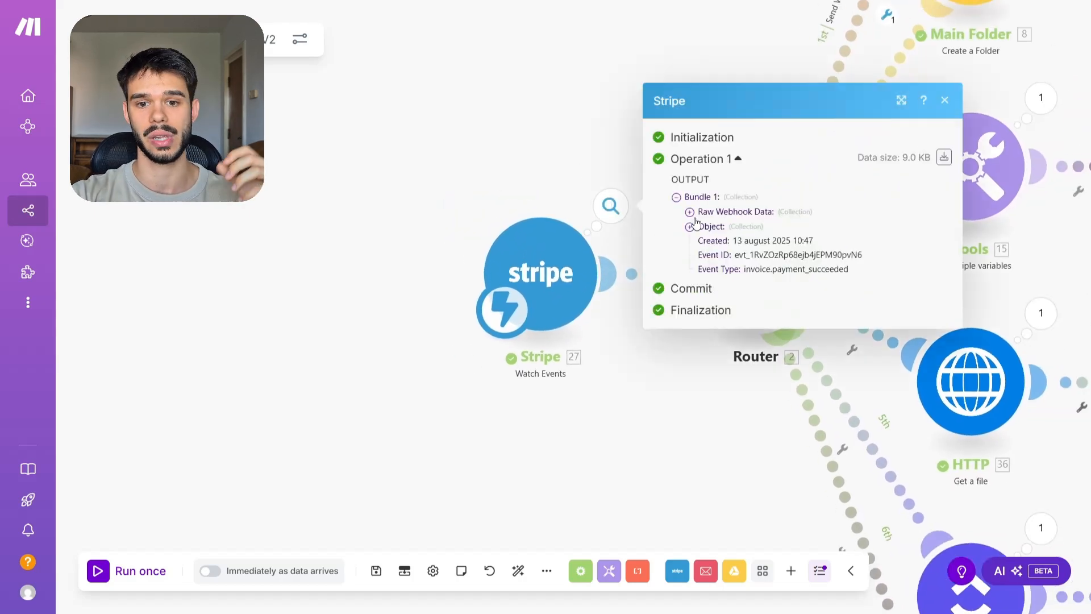
left_click(757, 225)
scroll(786, 250, "down", 2)
scroll(786, 227, "up", 2)
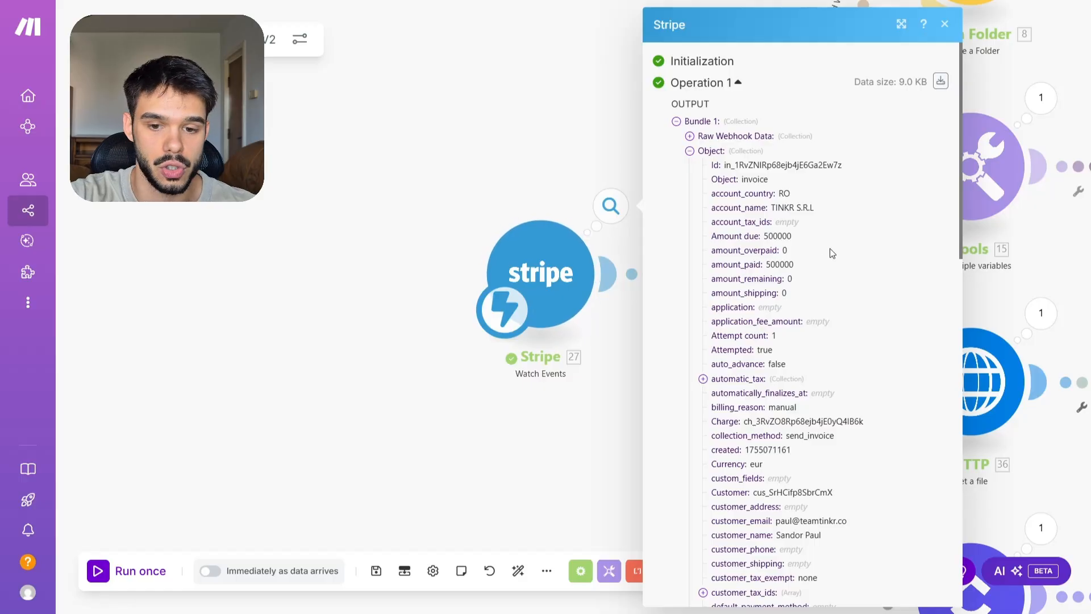
scroll(730, 280, "down", 5)
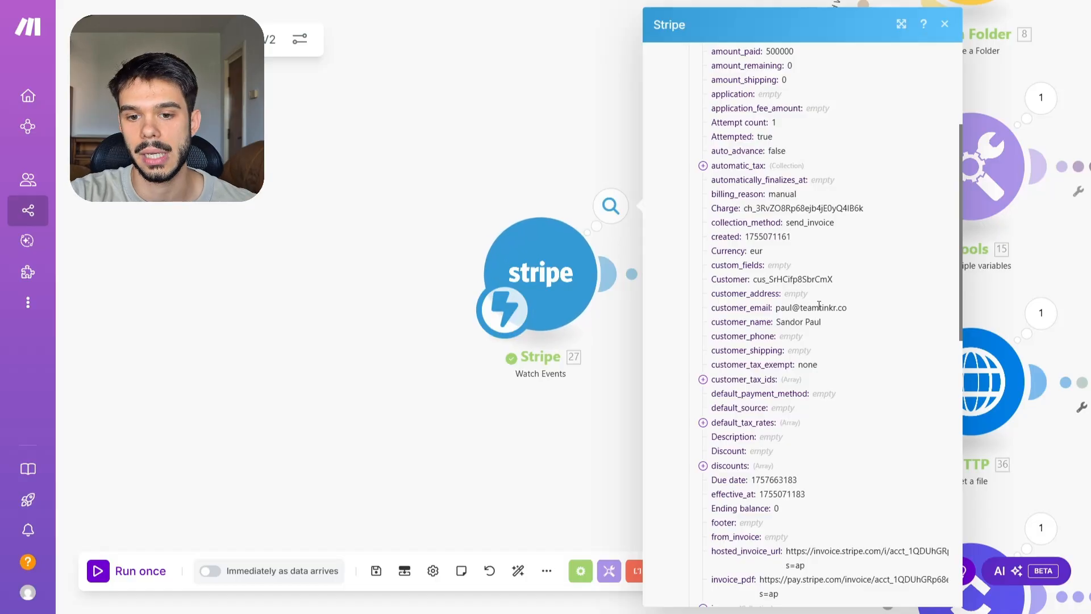
Highlight the customer_email field and the invoice_pdf link in the Stripe output, and close the output.
left_click_drag(836, 308, 725, 310)
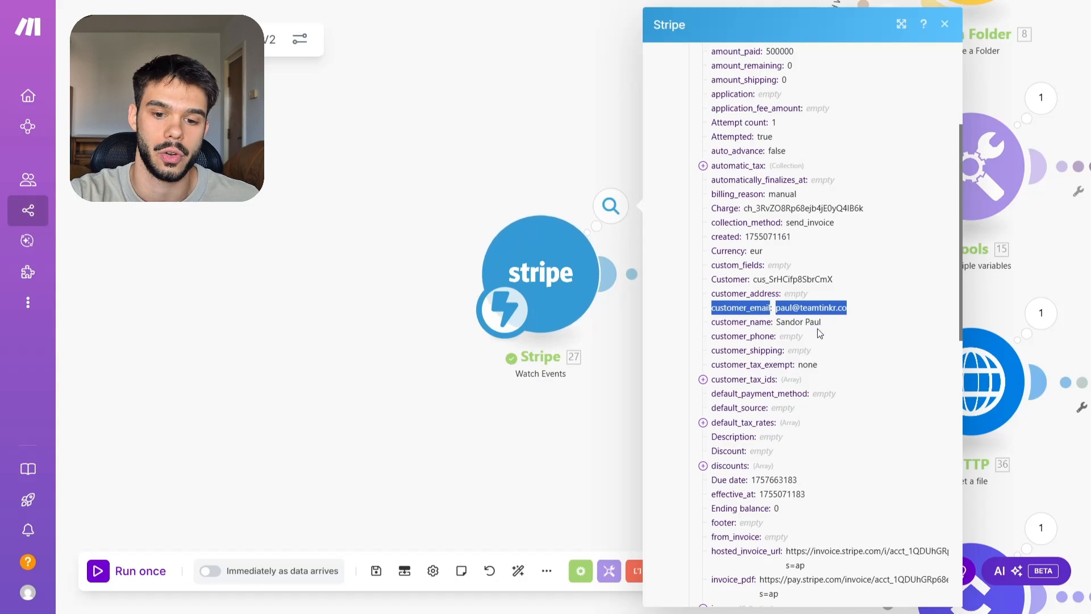
scroll(818, 329, "down", 2)
scroll(817, 331, "down", 2)
left_click_drag(760, 437, 785, 448)
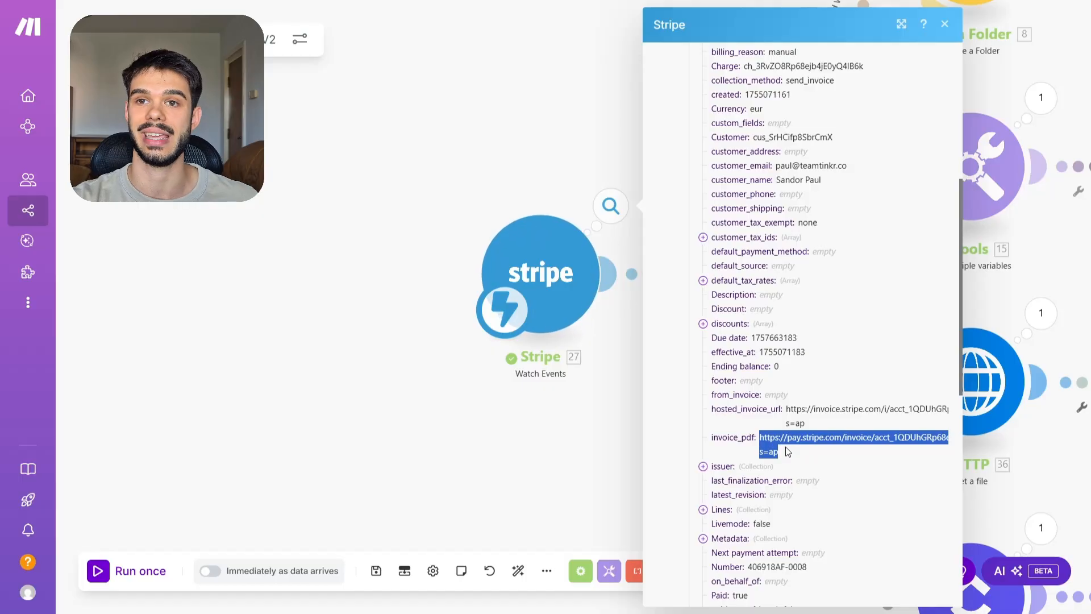
left_click(788, 446)
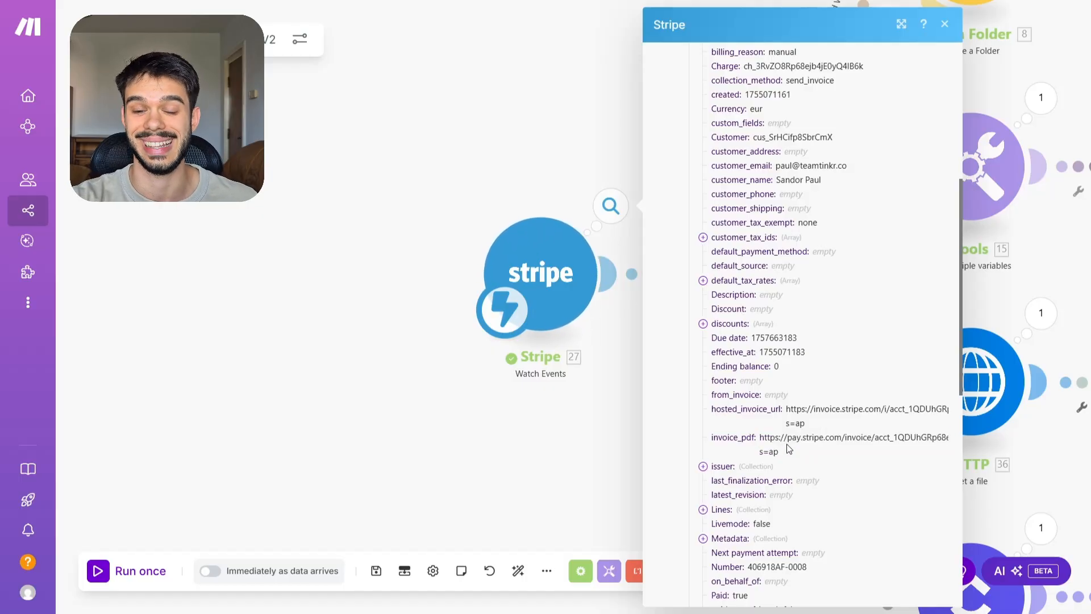
left_click_drag(787, 453, 755, 438)
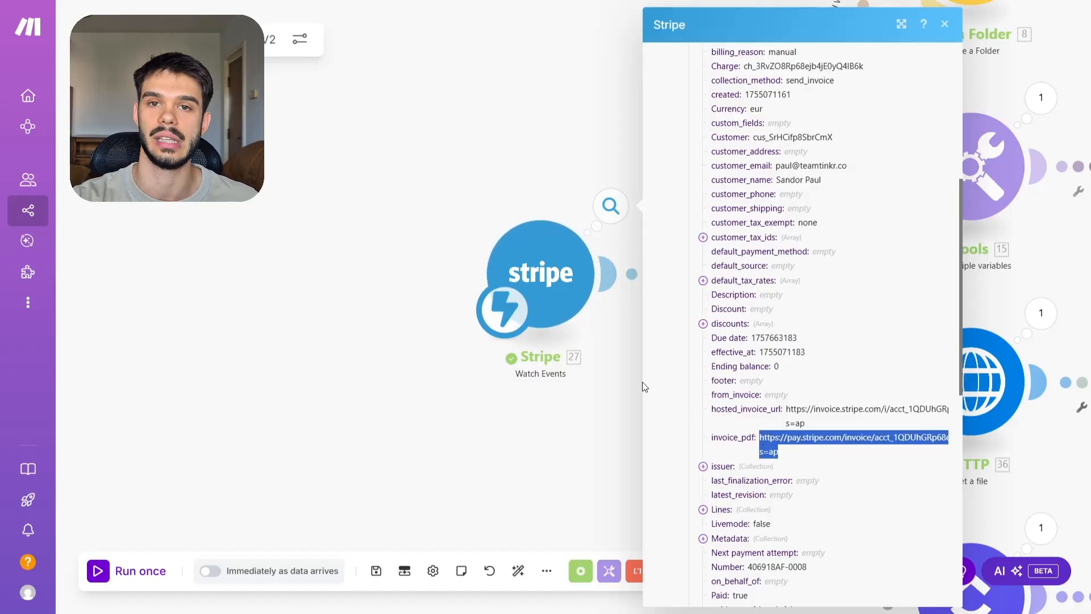
left_click(471, 247)
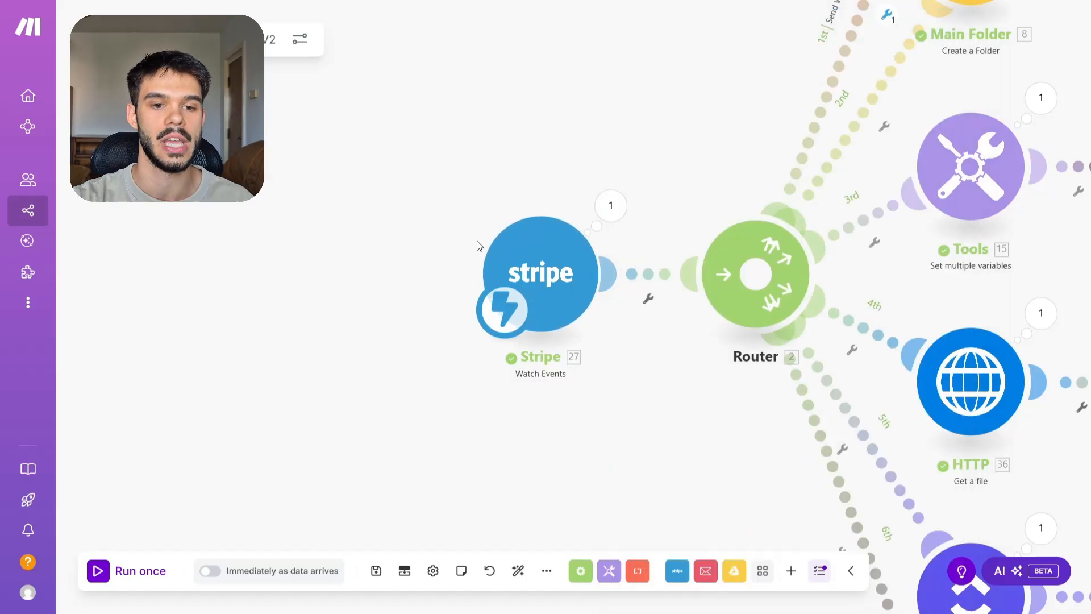
Examine how the Stripe trigger feeds the router and its first branch, the Custom Welcome Email module.
left_click_drag(472, 246, 514, 246)
scroll(695, 274, "down", 3)
left_click_drag(681, 187, 583, 253)
scroll(583, 253, "down", 6)
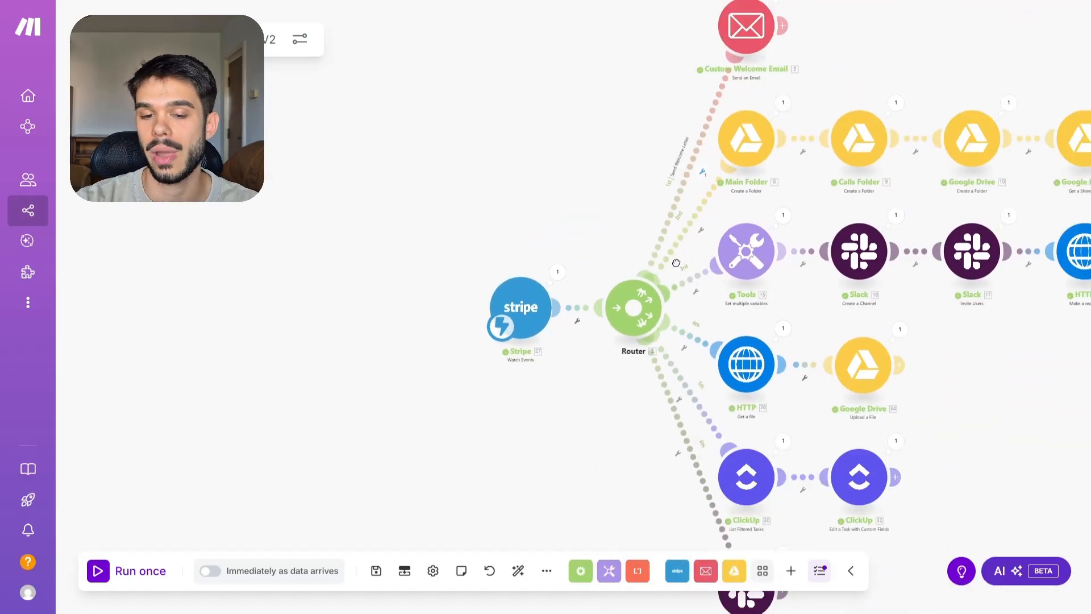
scroll(602, 245, "up", 4)
left_click_drag(458, 236, 490, 317)
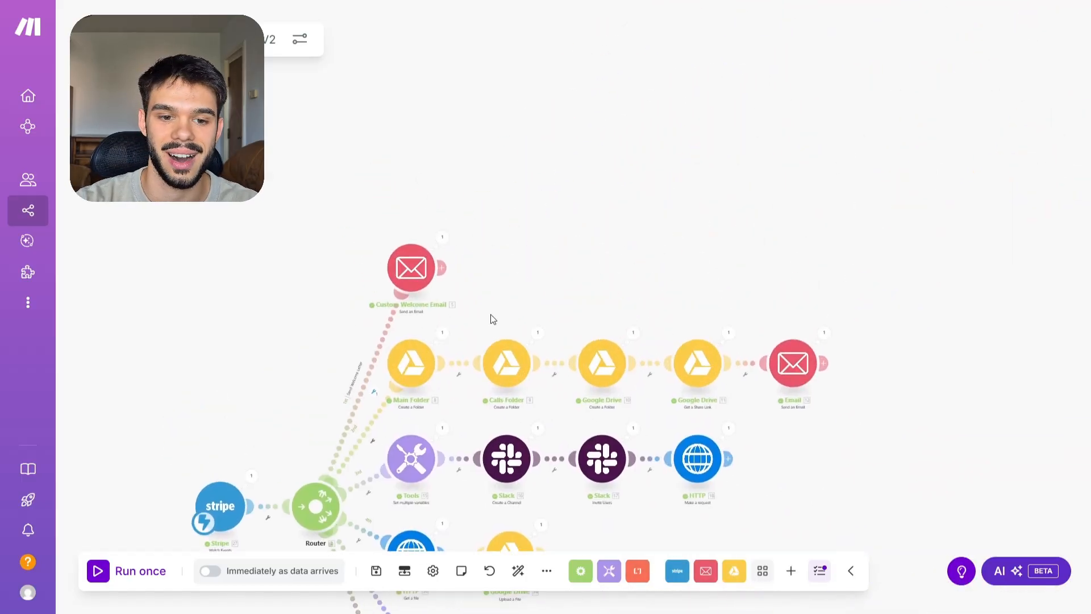
left_click_drag(521, 429, 531, 326)
left_click_drag(460, 387, 509, 270)
left_click_drag(451, 93, 456, 295)
scroll(455, 295, "up", 6)
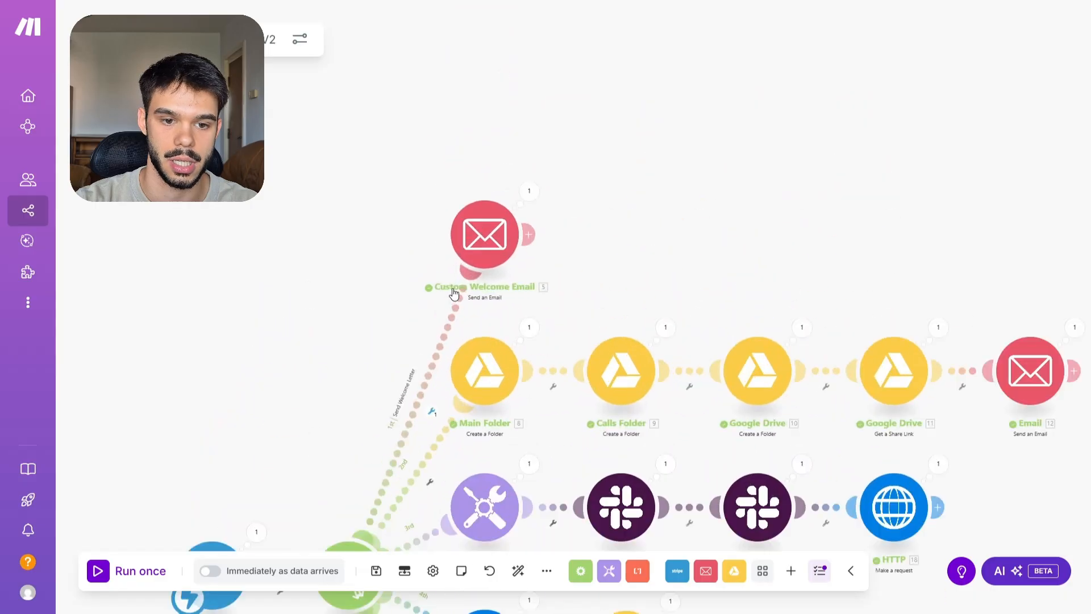
Examine the second branch, from the Main Folder and Calls Folder modules through the share link to the final Email module.
left_click_drag(521, 265, 558, 285)
left_click_drag(630, 368, 566, 239)
scroll(566, 239, "down", 1)
scroll(566, 239, "down", 2)
left_click_drag(790, 332, 606, 342)
left_click_drag(179, 252, 240, 221)
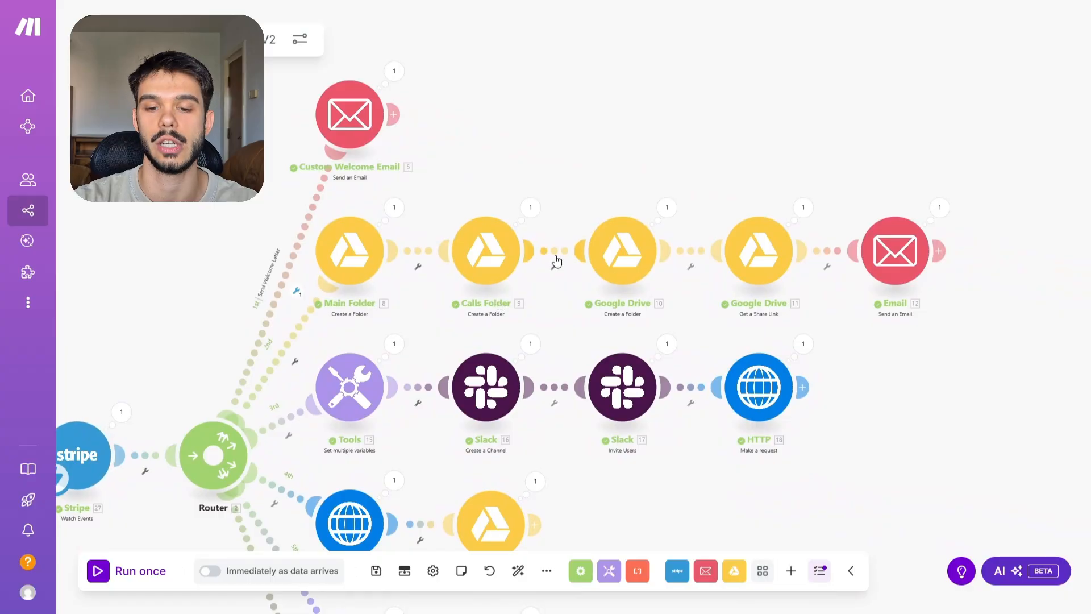
left_click_drag(662, 260, 298, 273)
scroll(535, 281, "up", 2)
left_click_drag(536, 282, 582, 272)
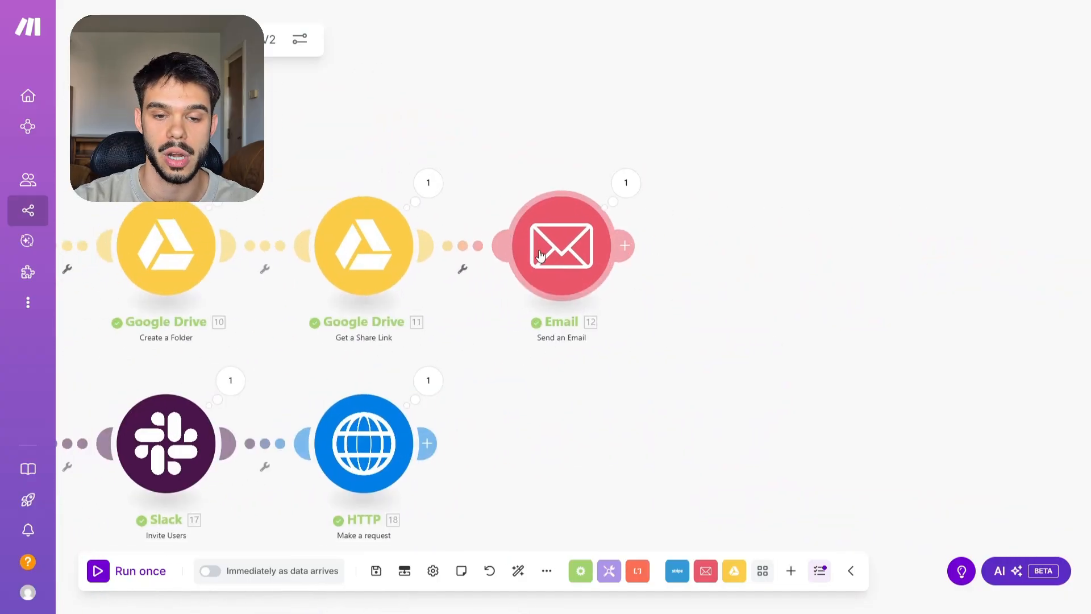
left_click_drag(419, 301, 468, 273)
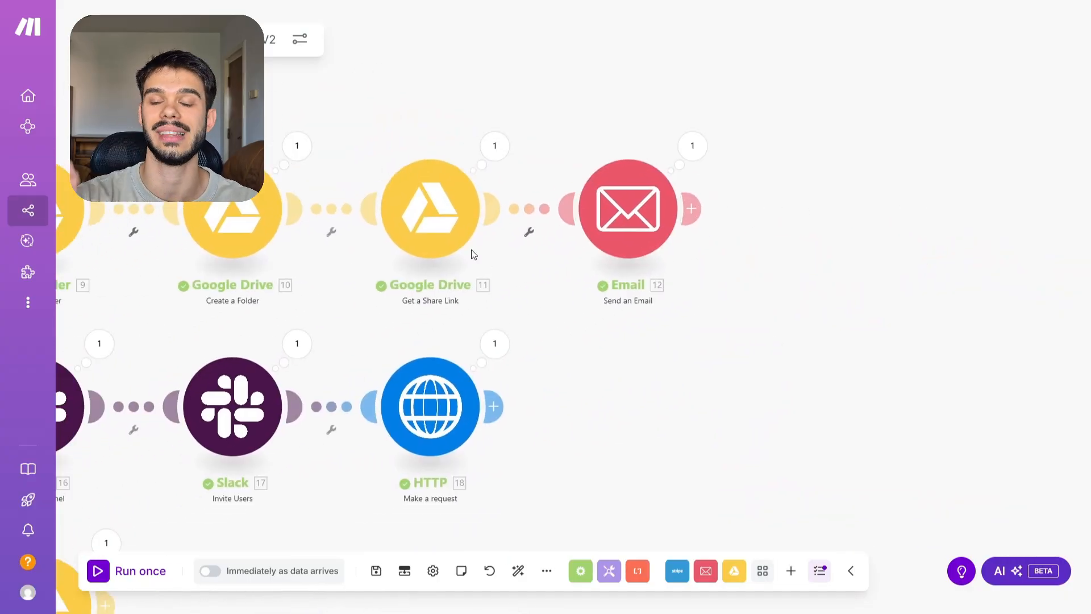
scroll(499, 244, "down", 2)
left_click_drag(584, 247, 738, 230)
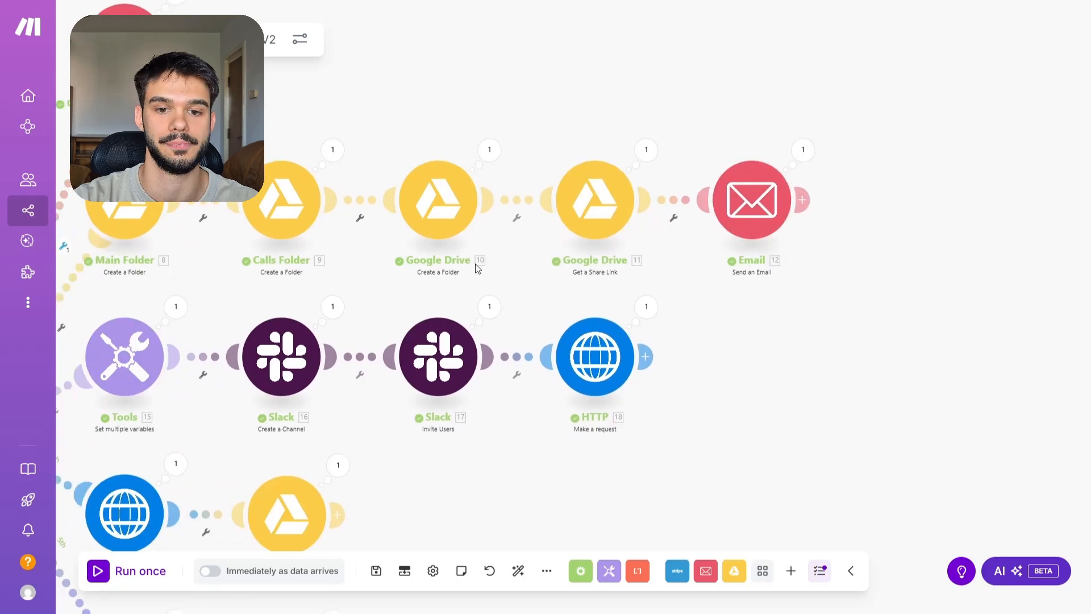
Examine the third branch, from the Tools variables through the Slack channel and invite modules to the HTTP request.
left_click_drag(443, 292, 616, 229)
scroll(545, 245, "down", 2)
left_click_drag(526, 296, 538, 252)
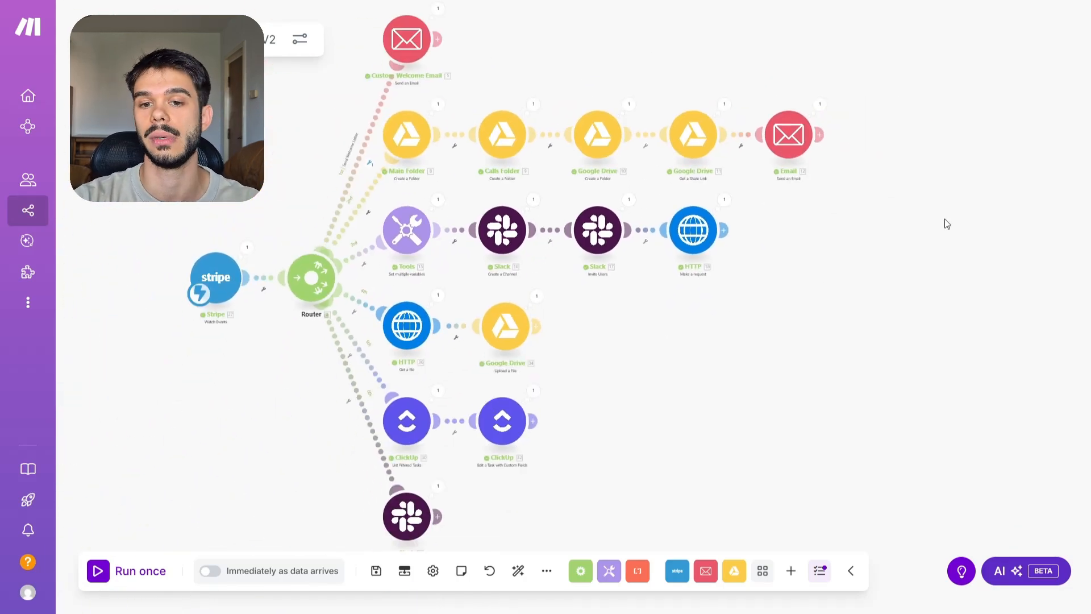
left_click_drag(534, 228, 593, 230)
scroll(593, 230, "up", 3)
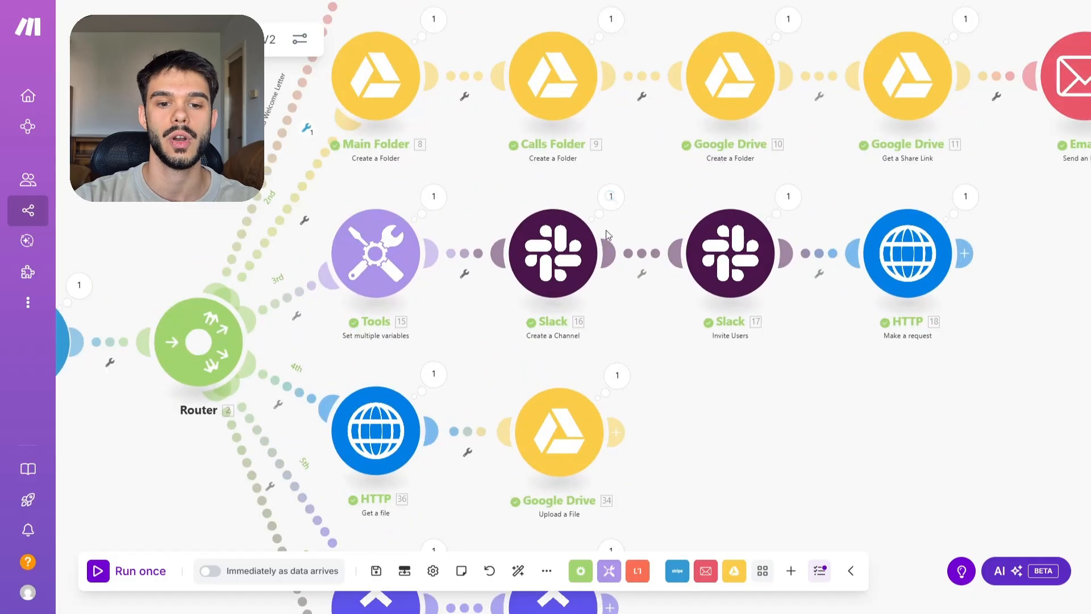
left_click_drag(476, 304, 351, 310)
left_click_drag(609, 303, 403, 325)
Examine the fourth branch, where the HTTP Get a file module feeds the Google Drive Upload a File module.
left_click_drag(288, 371, 611, 243)
mouse_move(412, 298)
left_mouse_down()
mouse_move(563, 223)
mouse_move(524, 221)
left_mouse_up()
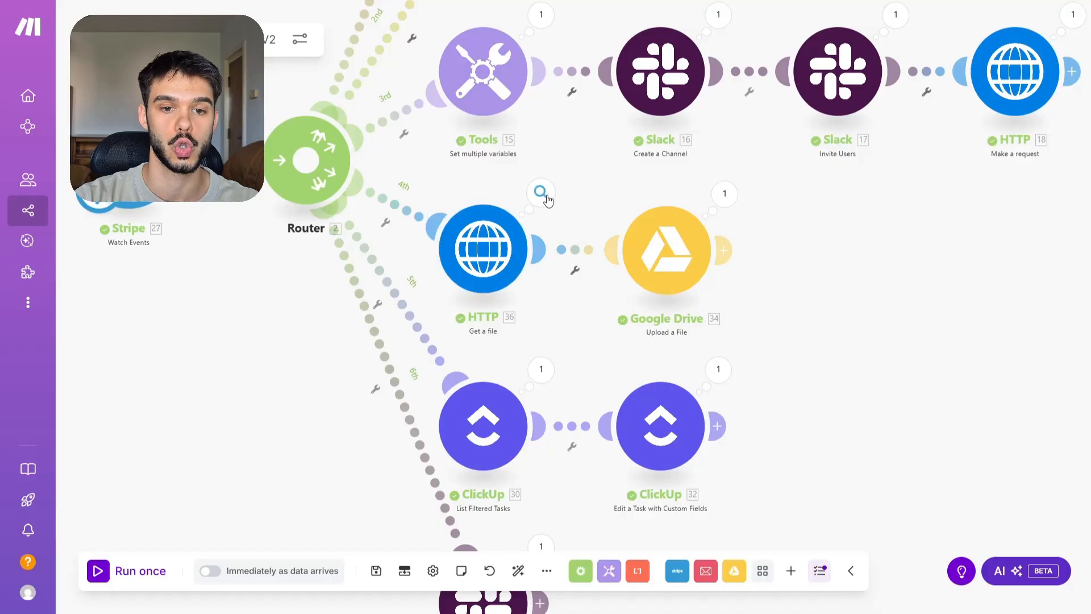
left_click_drag(638, 249, 607, 249)
left_click_drag(607, 320, 615, 257)
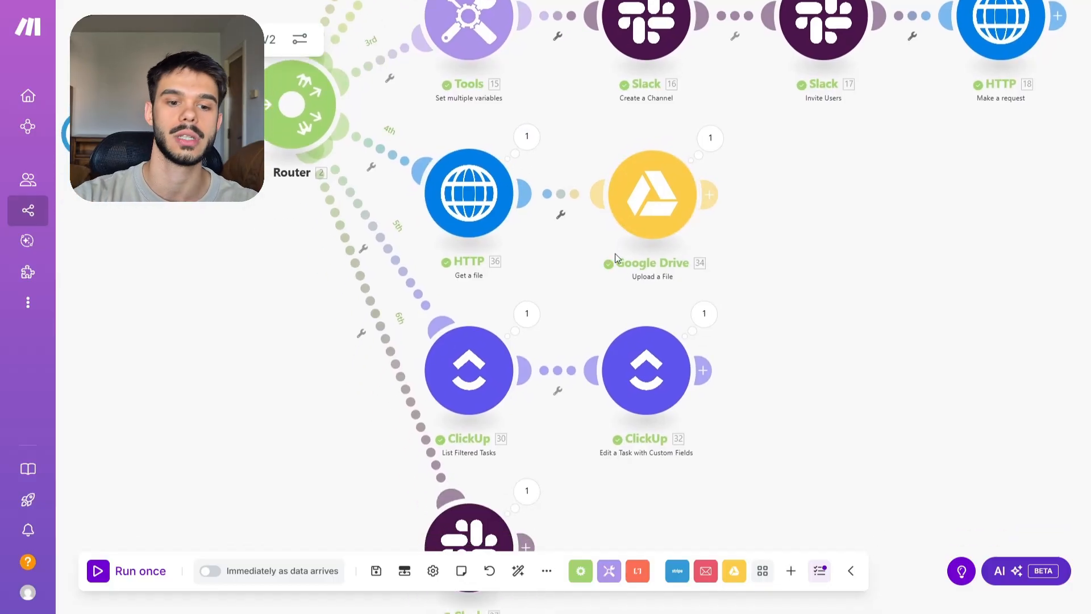
Examine the fifth branch's ClickUp task modules and the sixth branch's Slack Create a Message module, and return to the scenario overview.
left_click_drag(551, 341, 558, 263)
scroll(537, 175, "up", 3)
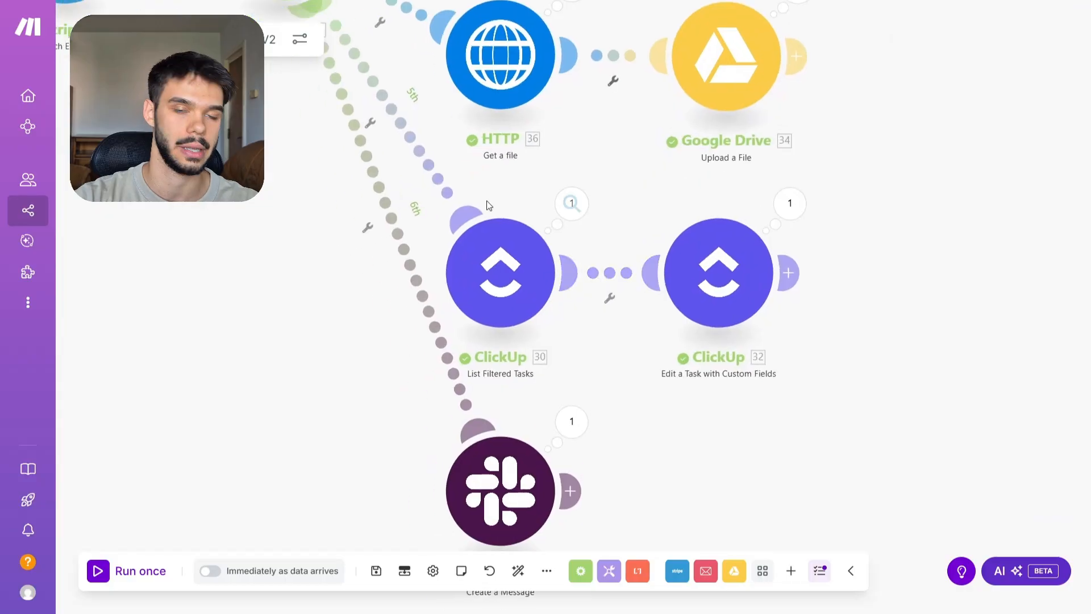
left_click_drag(752, 232, 585, 235)
left_click_drag(483, 321, 568, 224)
left_click_drag(429, 325, 549, 258)
scroll(786, 292, "down", 2)
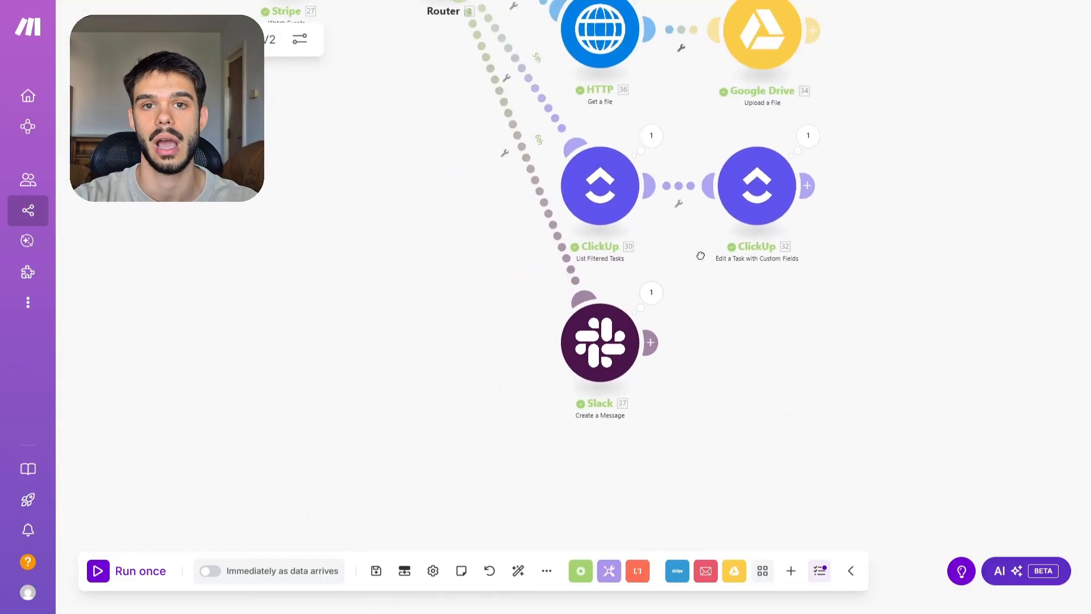
scroll(681, 220, "down", 5)
scroll(611, 261, "up", 4)
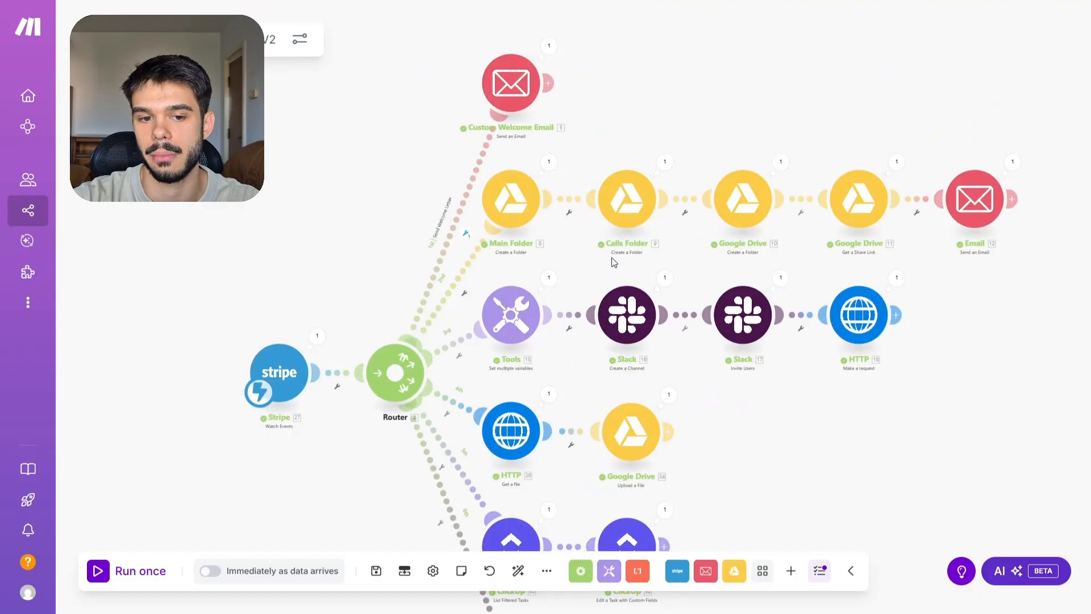
Open the Stripe Watch Events trigger's settings and start adding a new webhook.
left_click_drag(606, 291, 603, 230)
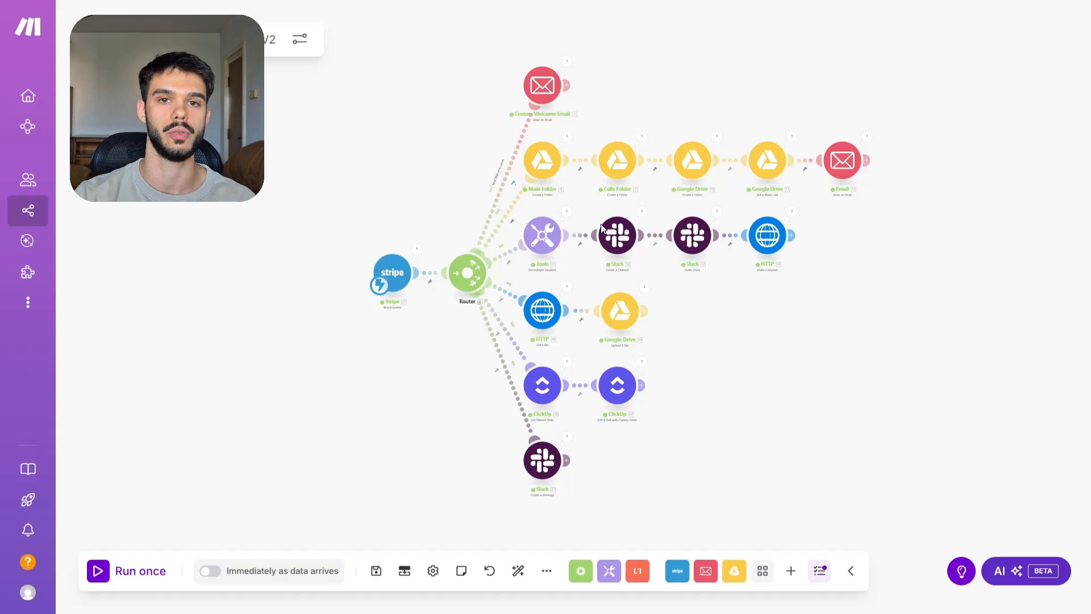
scroll(602, 227, "up", 5)
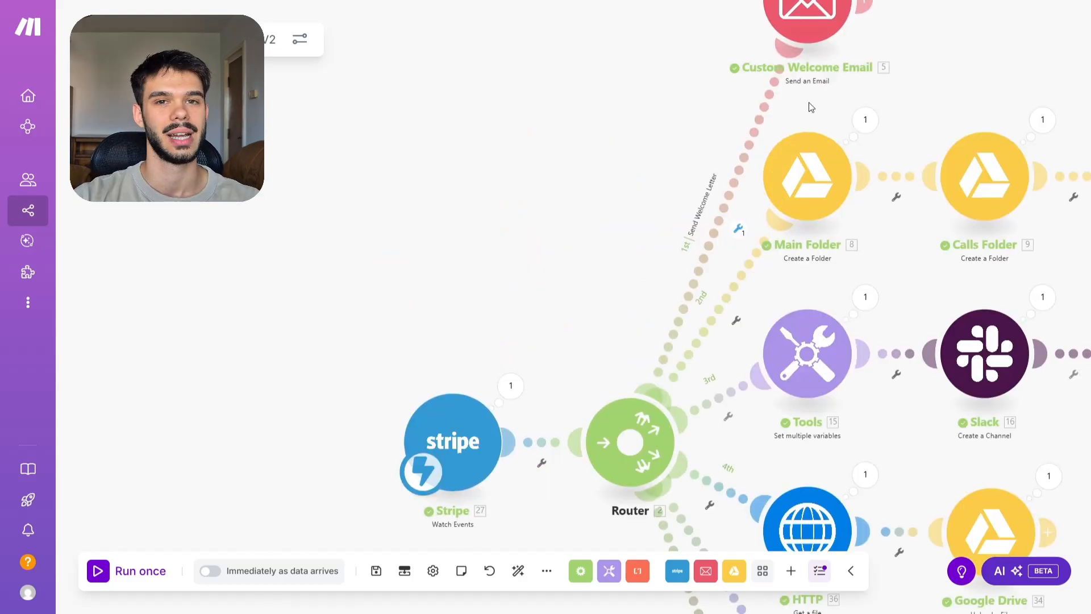
left_click_drag(702, 246, 779, 132)
scroll(605, 216, "up", 2)
left_click_drag(605, 222, 663, 199)
left_click_drag(673, 249, 675, 212)
left_click(627, 238)
left_click(948, 217)
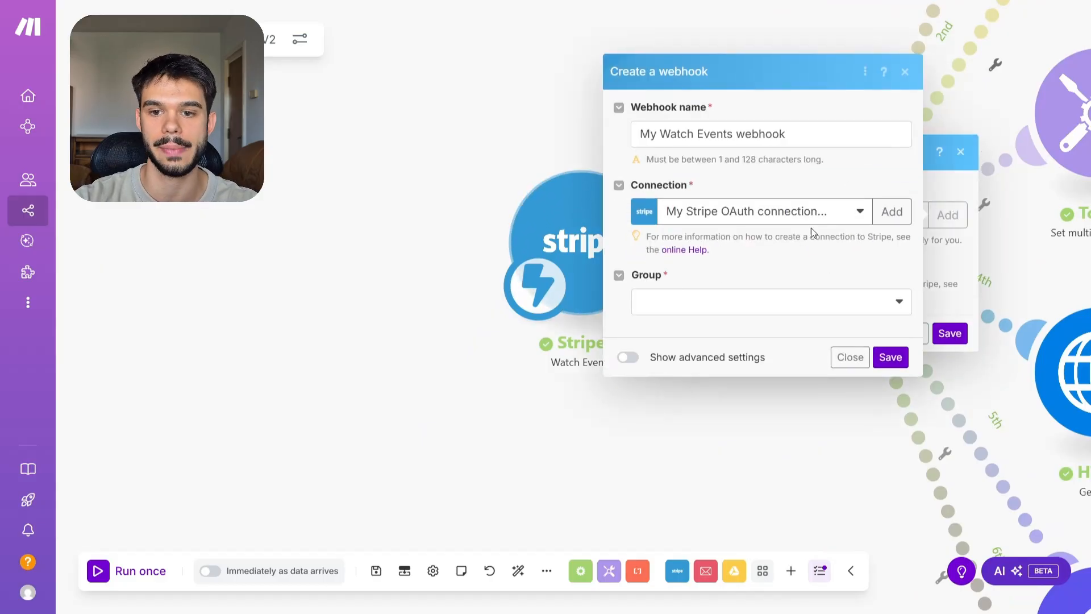
Browse the event groups for the new Stripe webhook, search for "invoi" and choose Invoice.
left_click(768, 307)
scroll(737, 426, "down", 8)
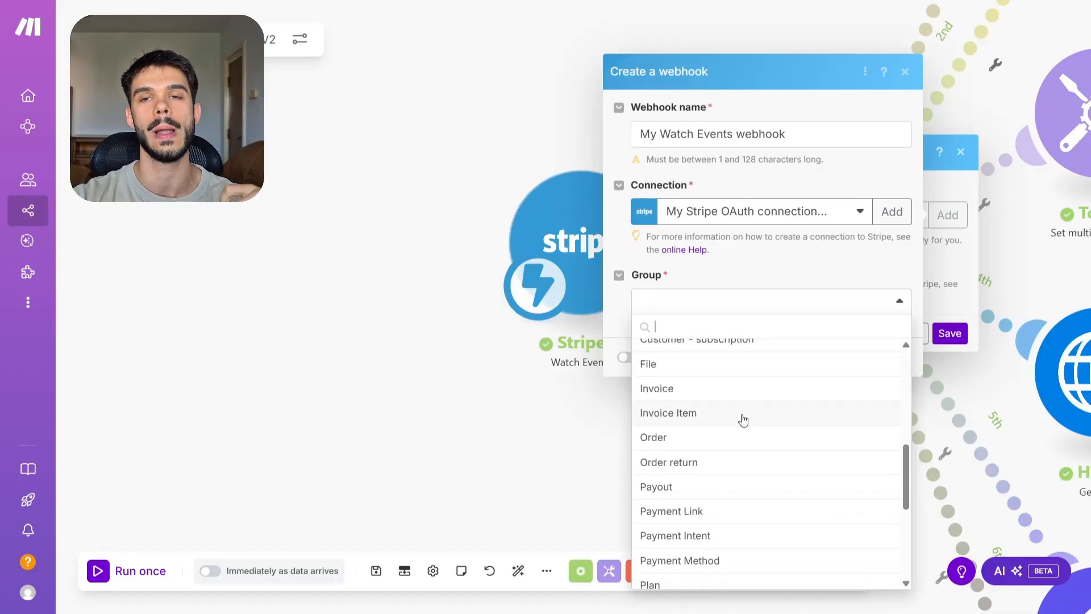
scroll(744, 424, "down", 3)
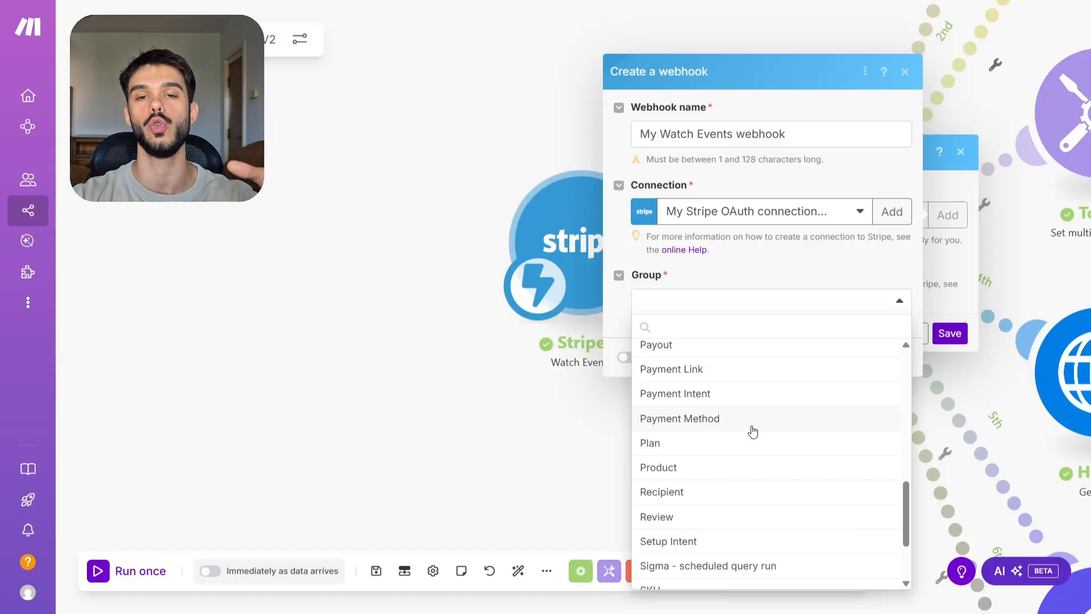
scroll(744, 429, "down", 2)
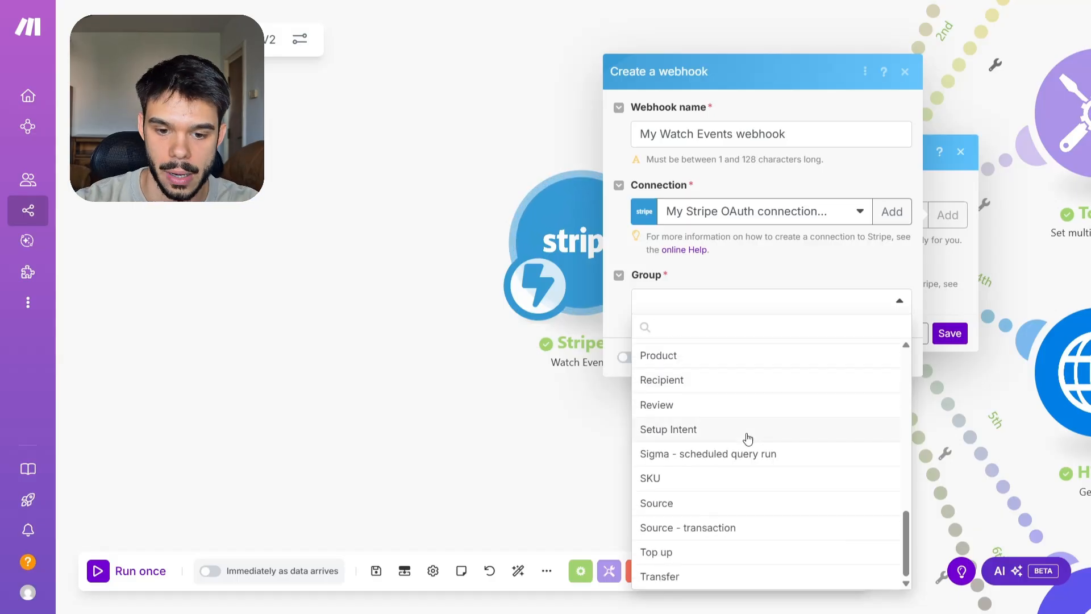
type("invoi")
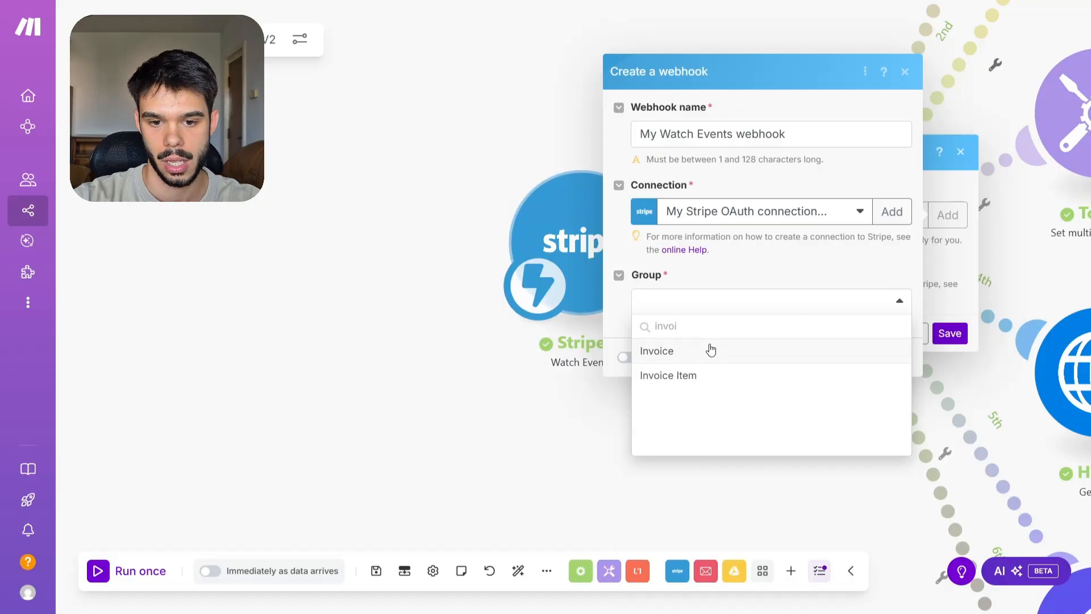
left_click(710, 351)
Examine the invoice payment events offered for the webhook, and close the webhook and Stripe settings without saving.
scroll(717, 369, "down", 3)
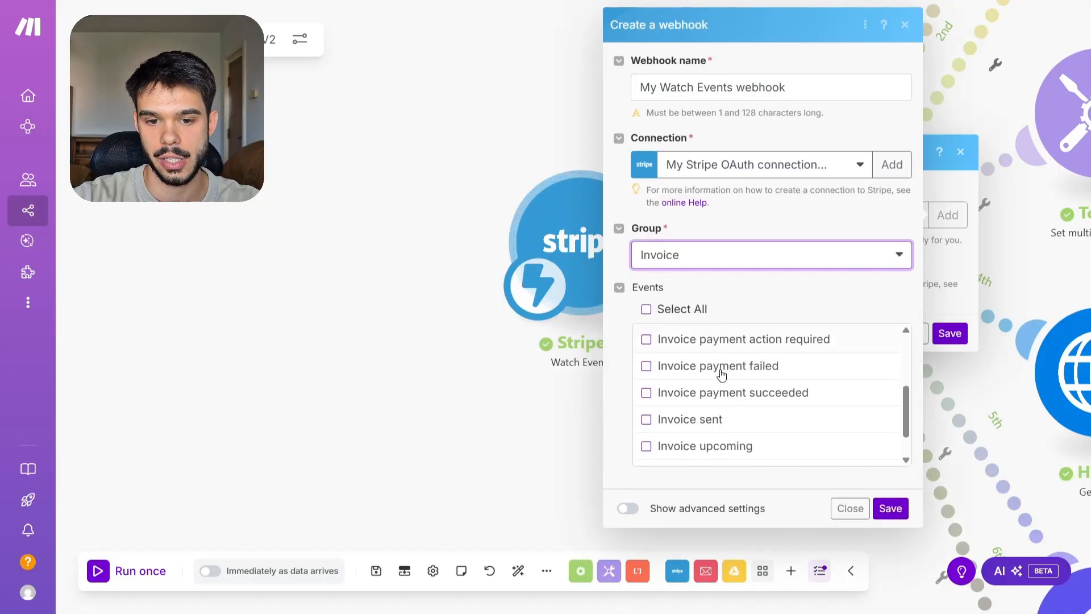
scroll(721, 375, "down", 1)
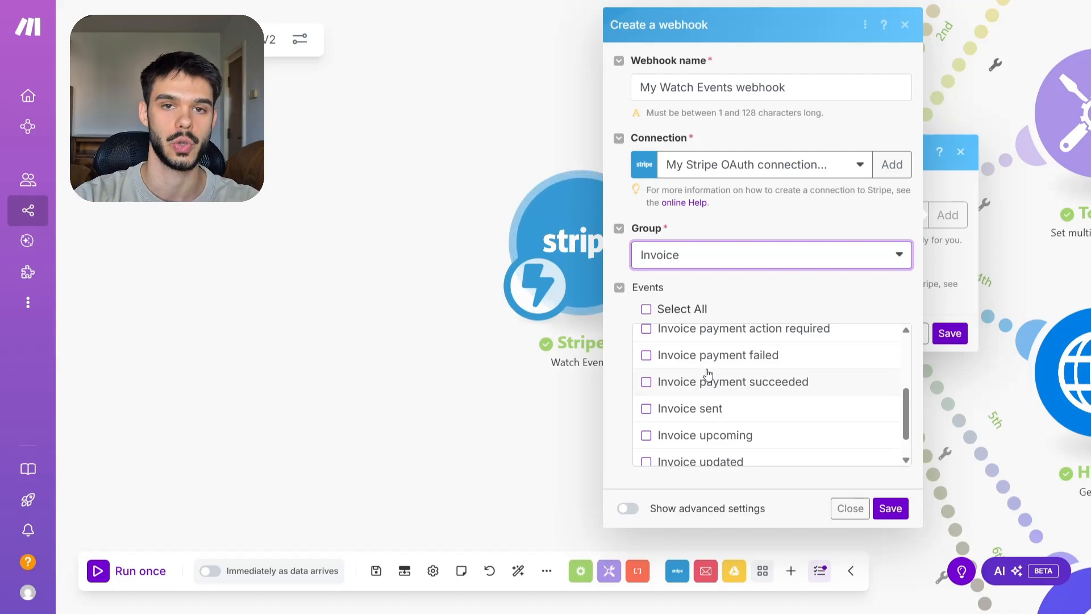
left_click(908, 30)
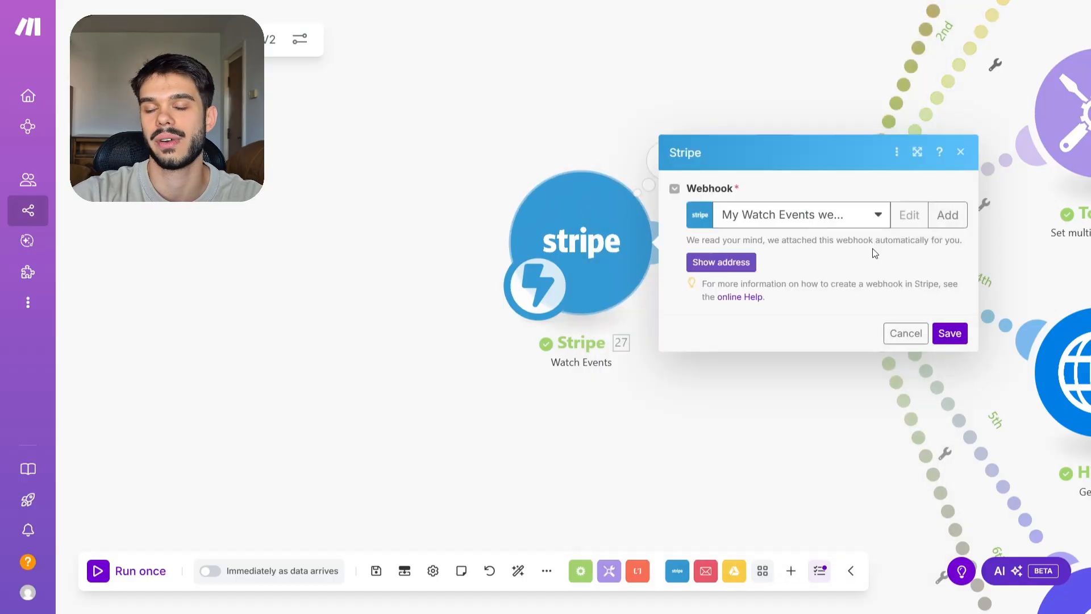
left_click(960, 151)
Open the Custom Welcome Email module in the first branch and examine how its recipient address is mapped from Stripe.
scroll(744, 291, "down", 2)
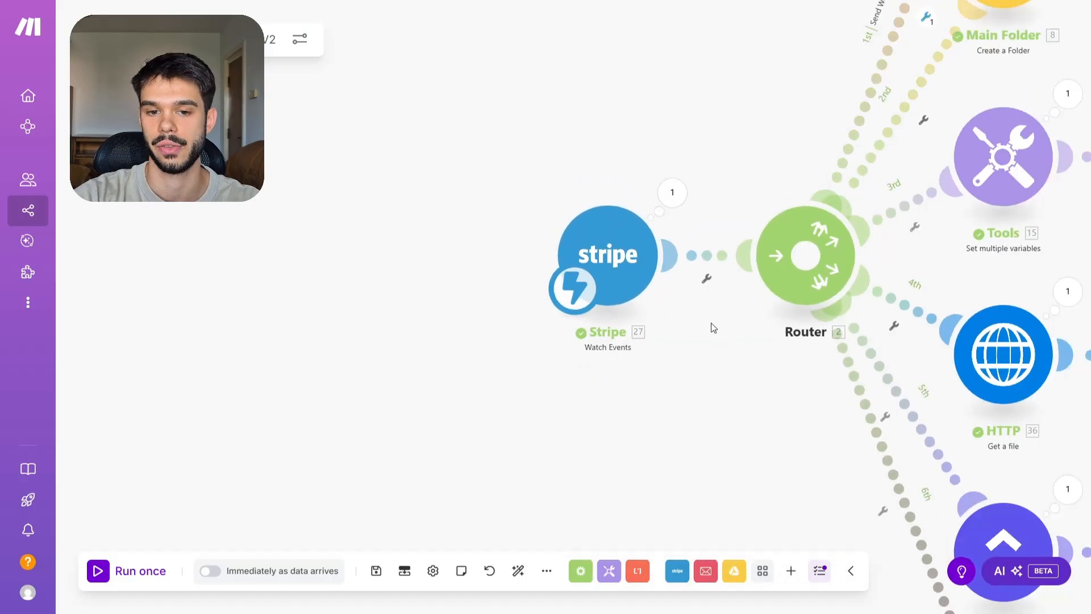
left_click_drag(713, 323, 729, 305)
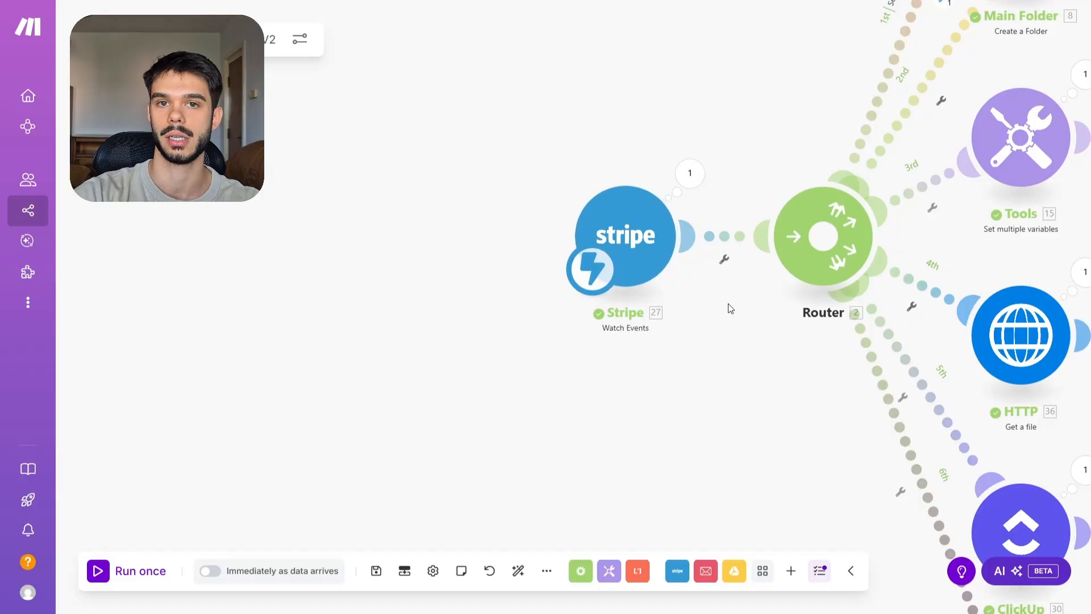
scroll(728, 303, "down", 1)
left_click_drag(779, 206, 641, 326)
left_click_drag(748, 170, 638, 260)
scroll(749, 169, "up", 2)
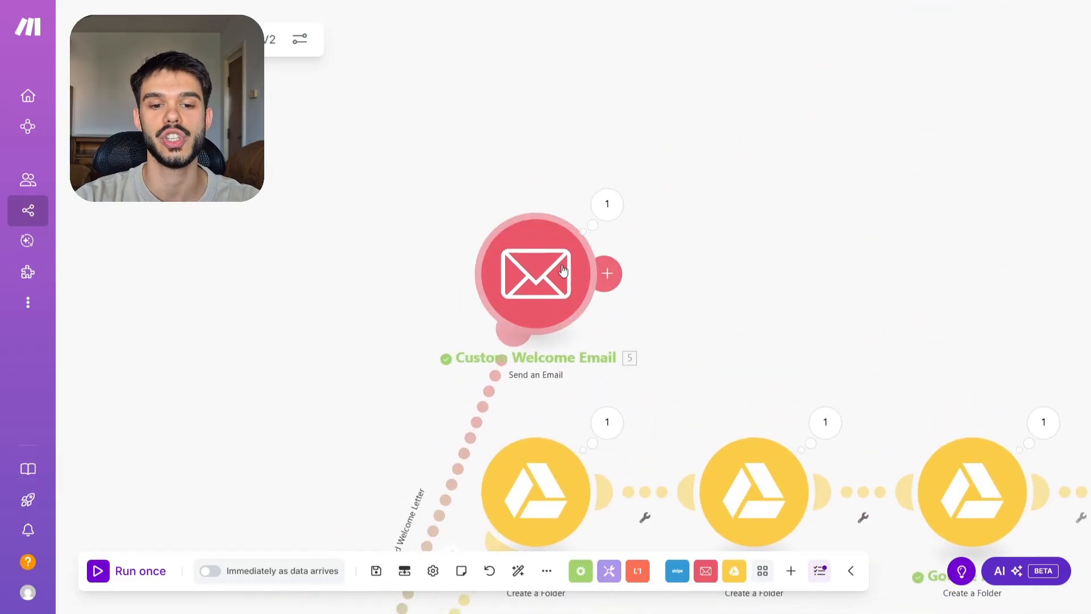
left_click(550, 272)
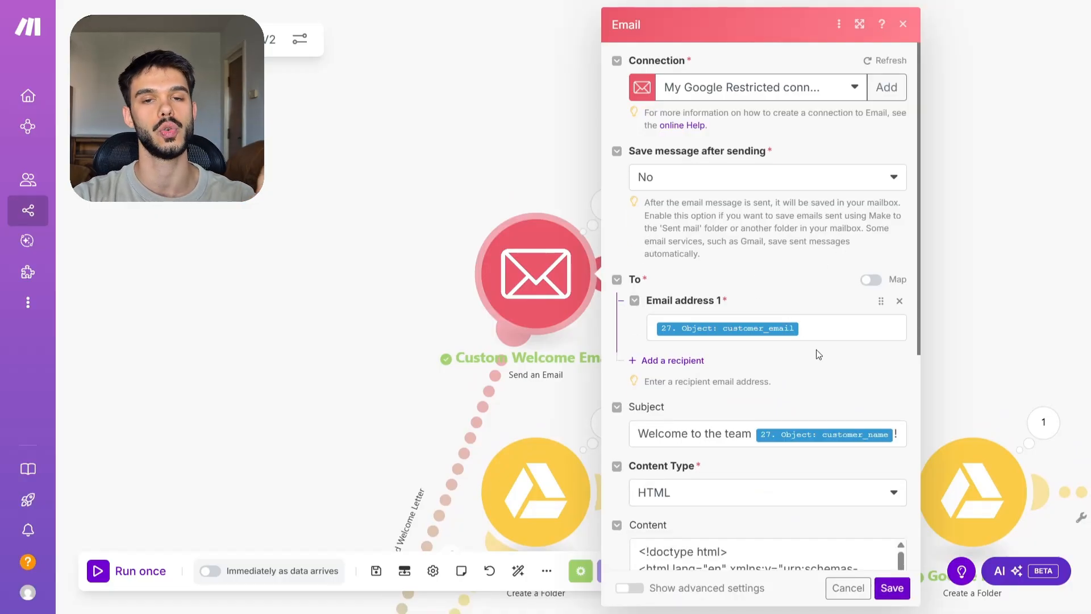
left_click_drag(311, 410, 310, 359)
left_click(856, 332)
left_click(817, 364)
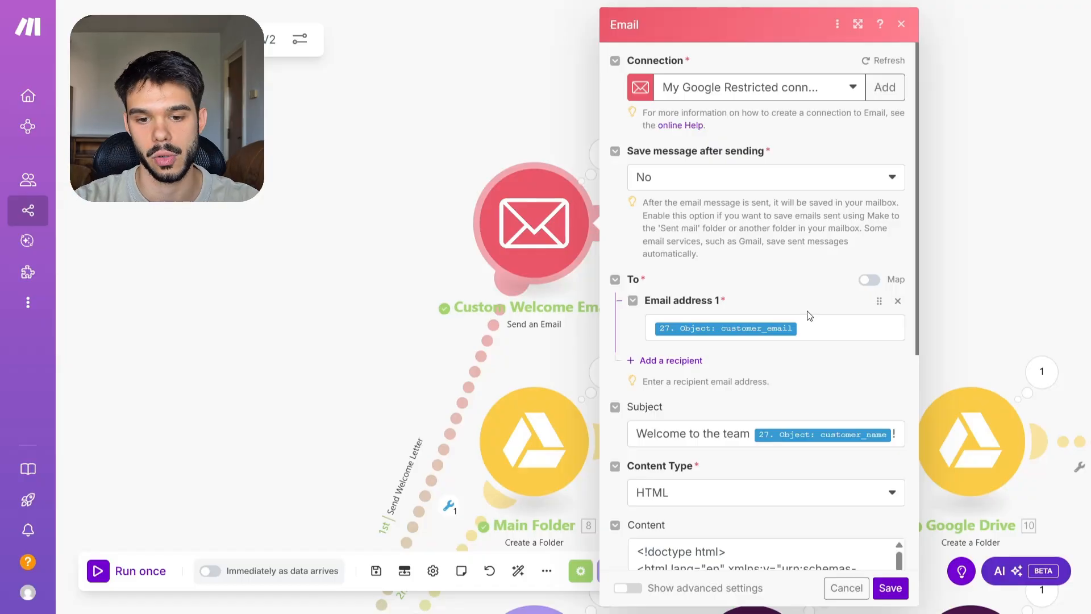
Examine the welcome email's subject mapping and HTML content from start to end, and close the module without saving.
scroll(807, 311, "down", 3)
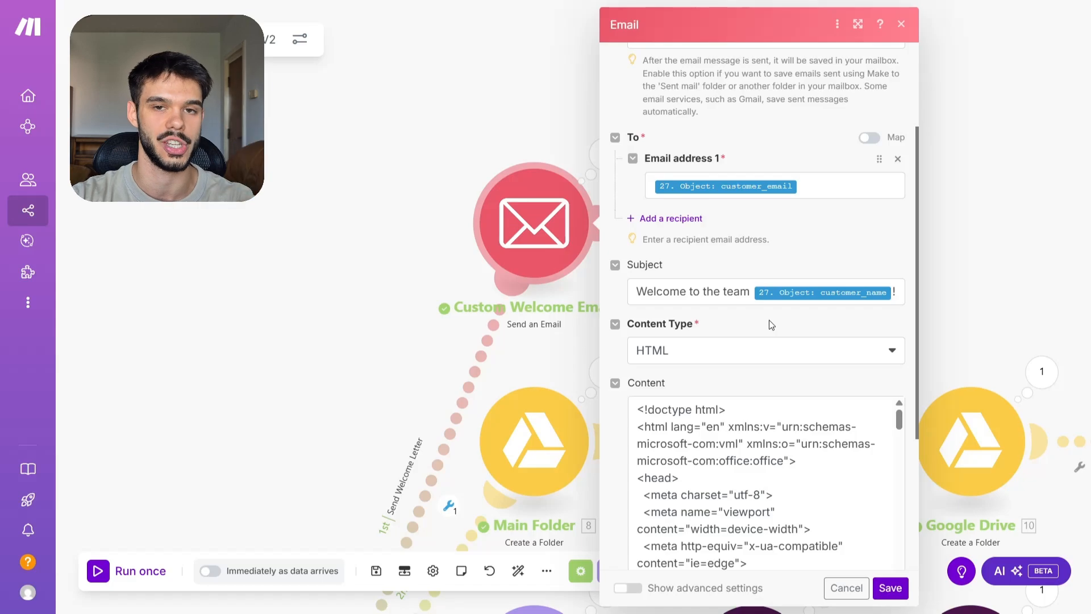
scroll(769, 325, "down", 4)
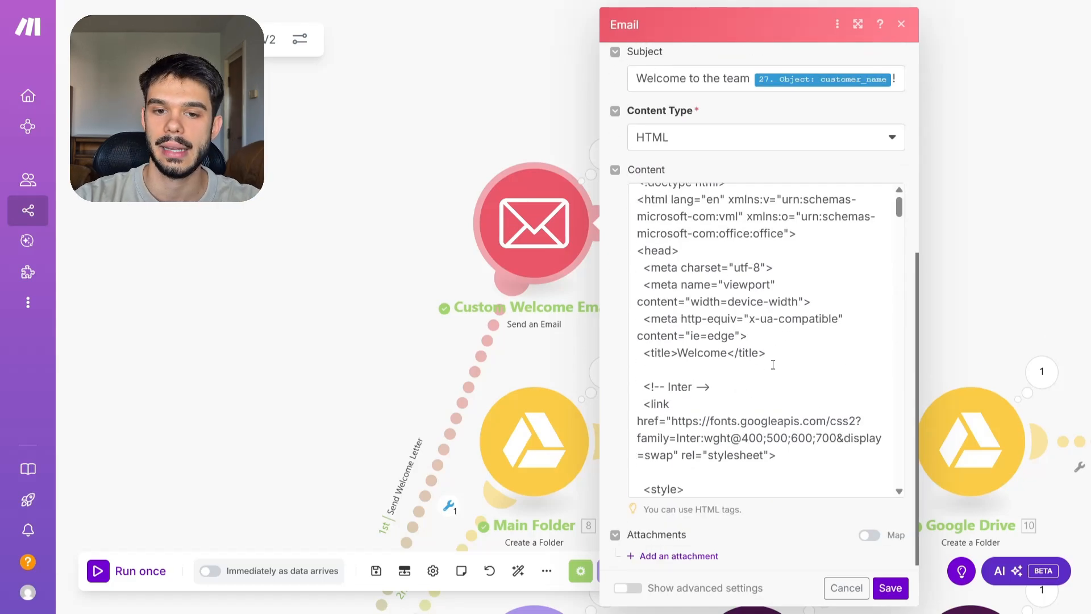
scroll(772, 365, "down", 15)
scroll(794, 347, "down", 15)
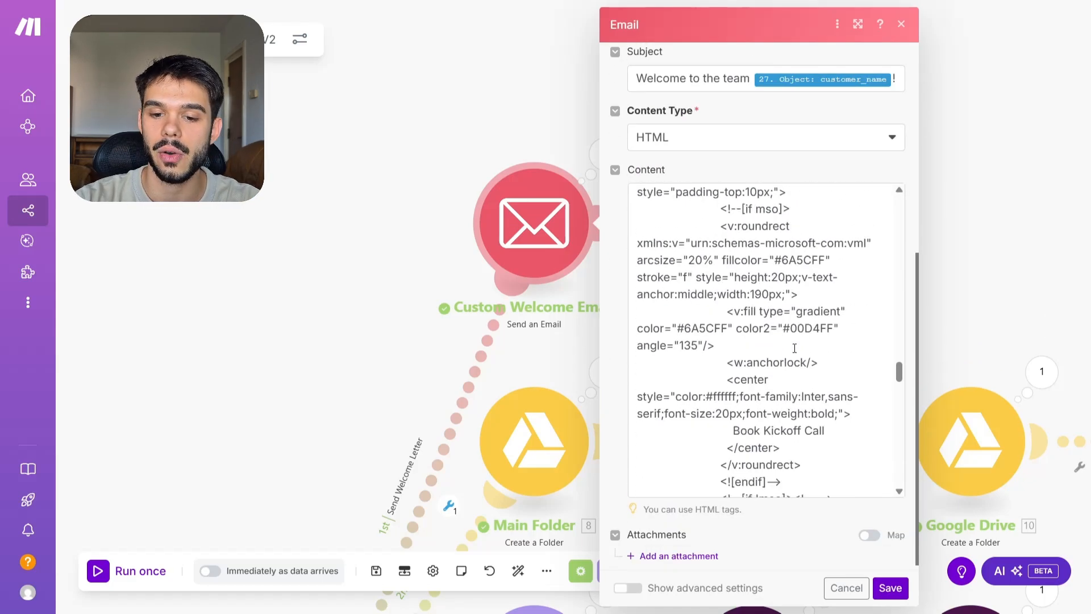
scroll(776, 464, "down", 2)
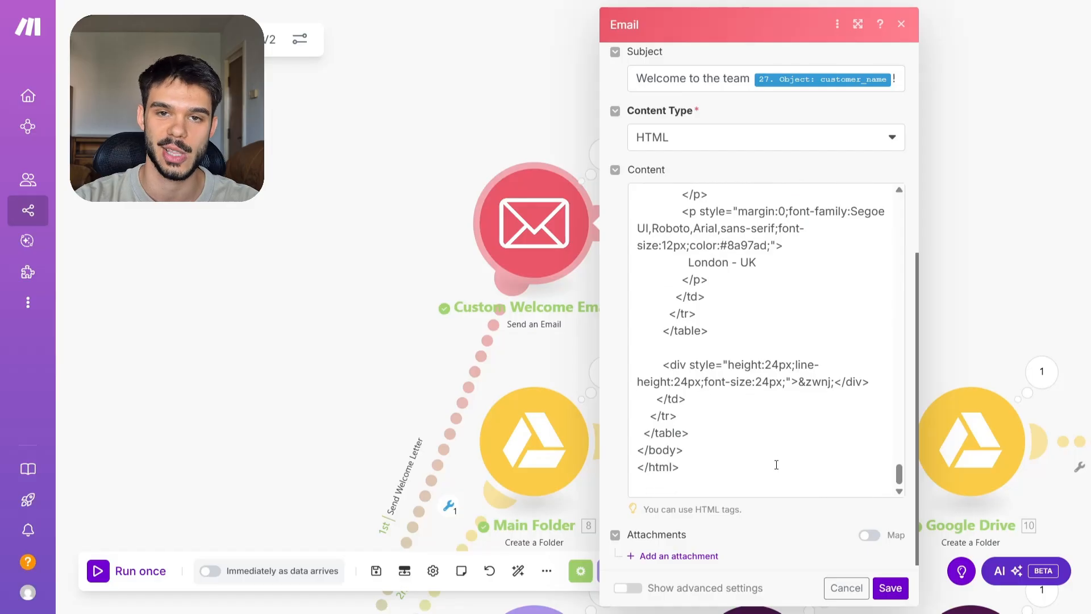
scroll(776, 462, "up", 15)
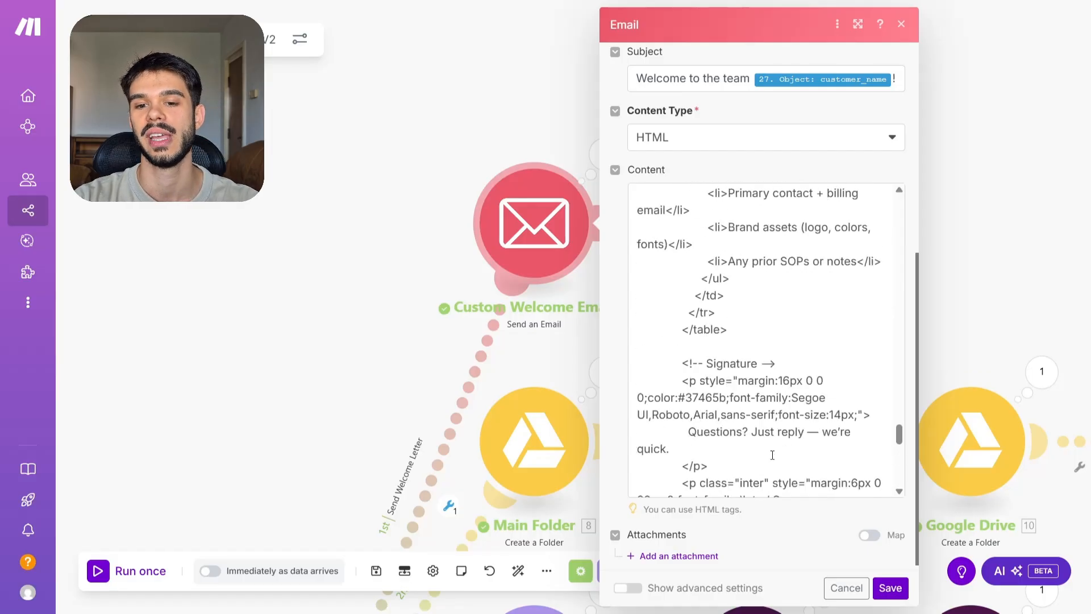
scroll(762, 401, "up", 6)
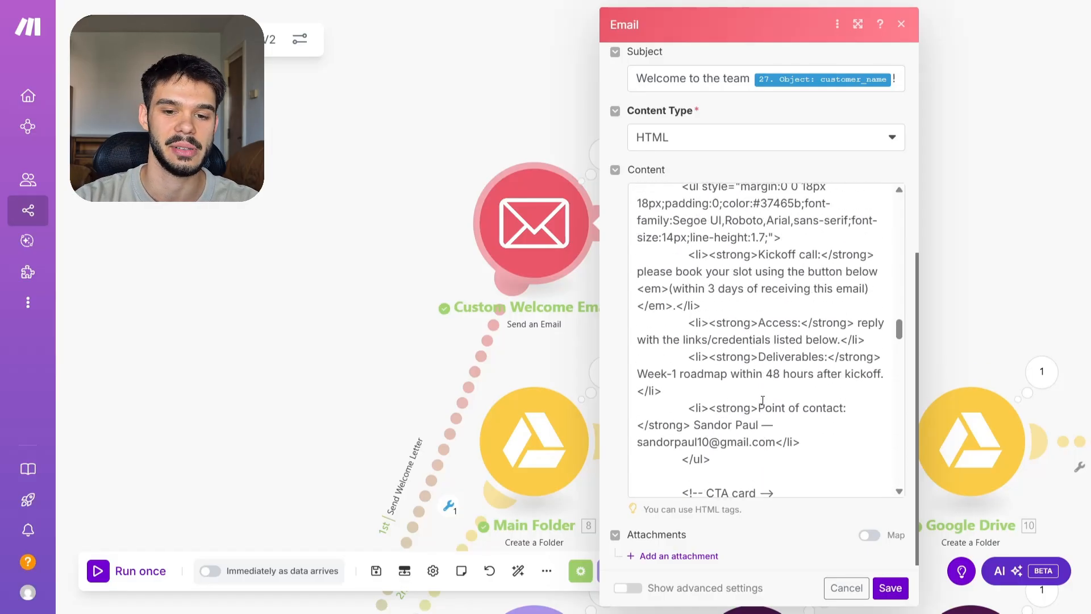
scroll(761, 395, "up", 4)
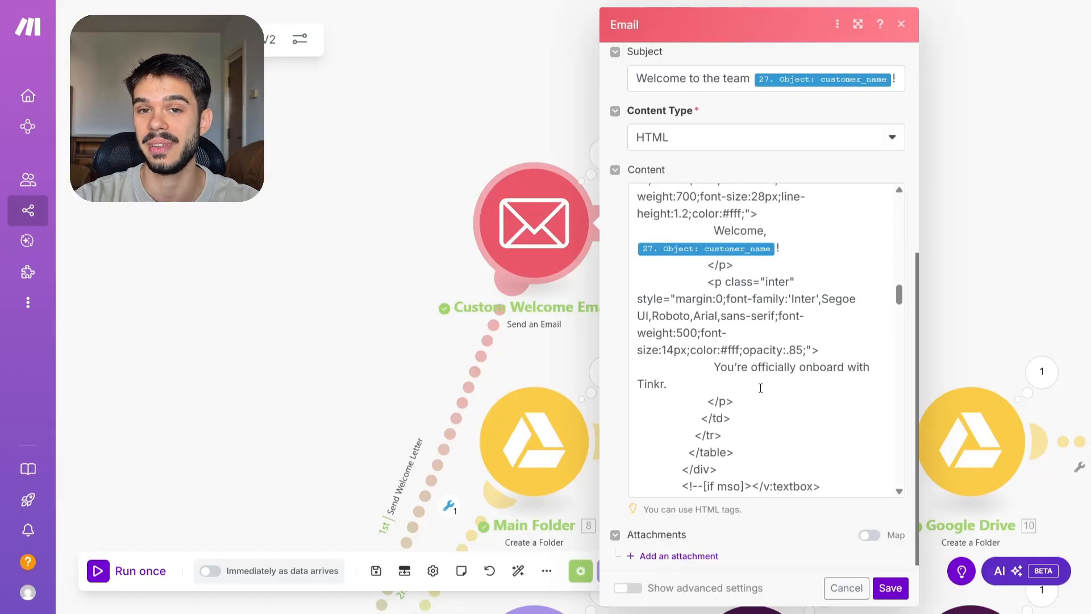
scroll(760, 388, "up", 3)
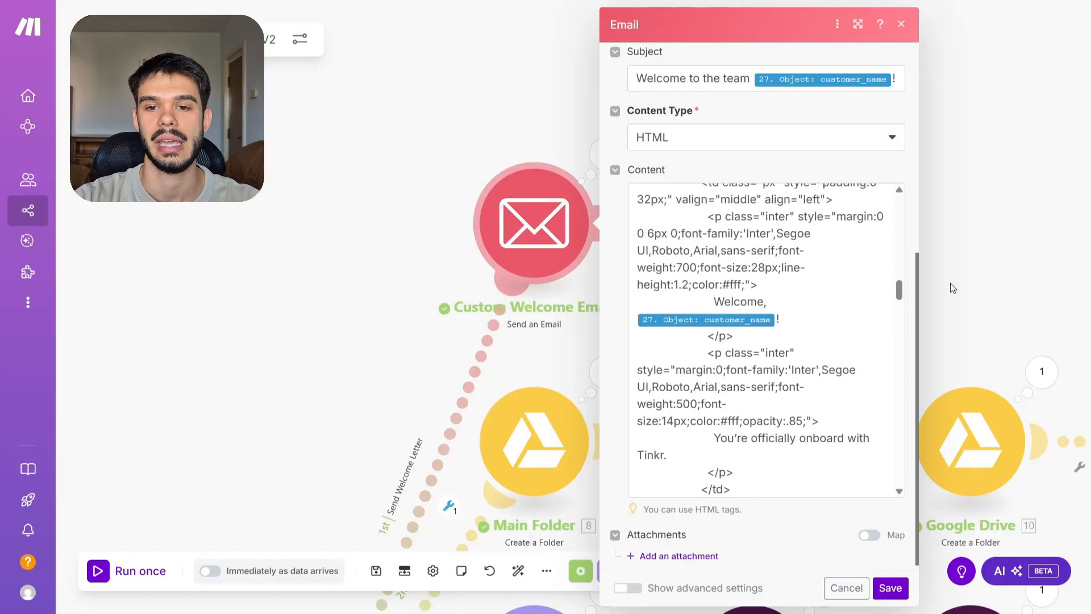
left_click(904, 25)
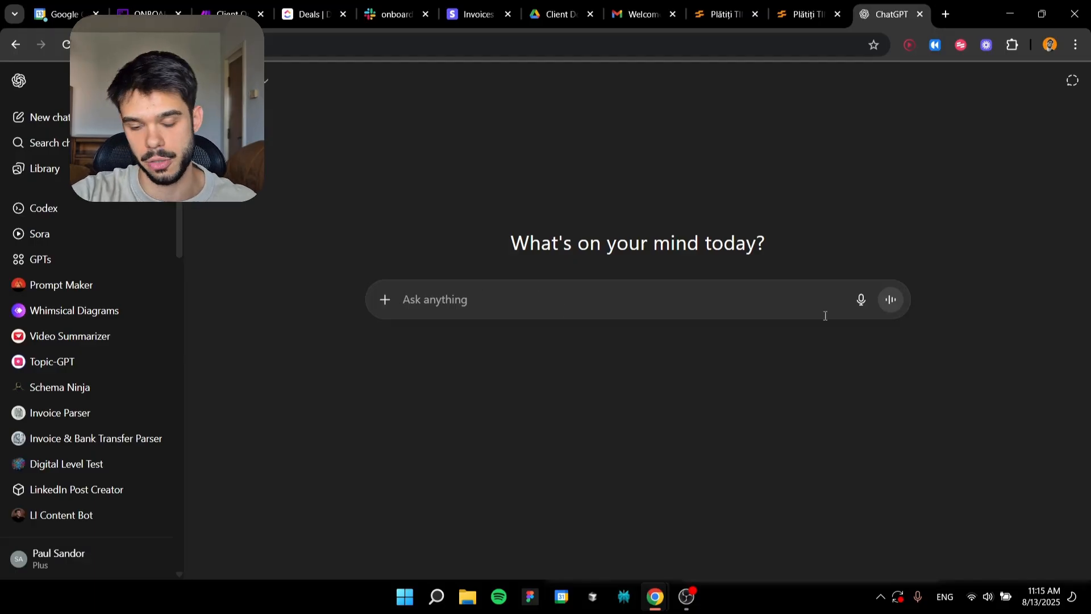
Switch to ChatGPT, then dictate and send a prompt for a short, concise and exciting HTML client email template.
left_click(862, 301)
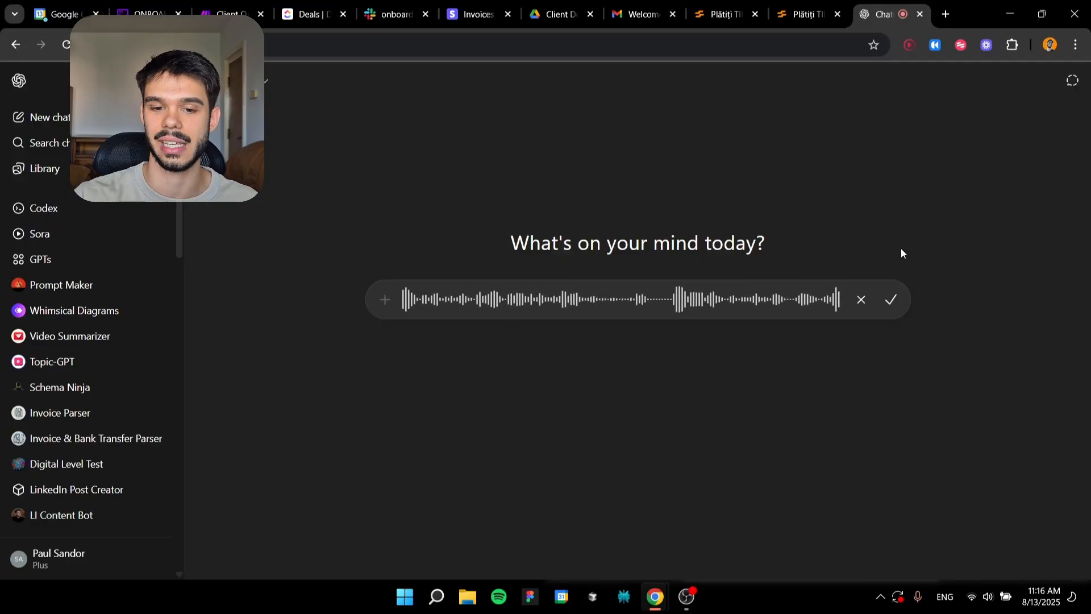
left_click(890, 299)
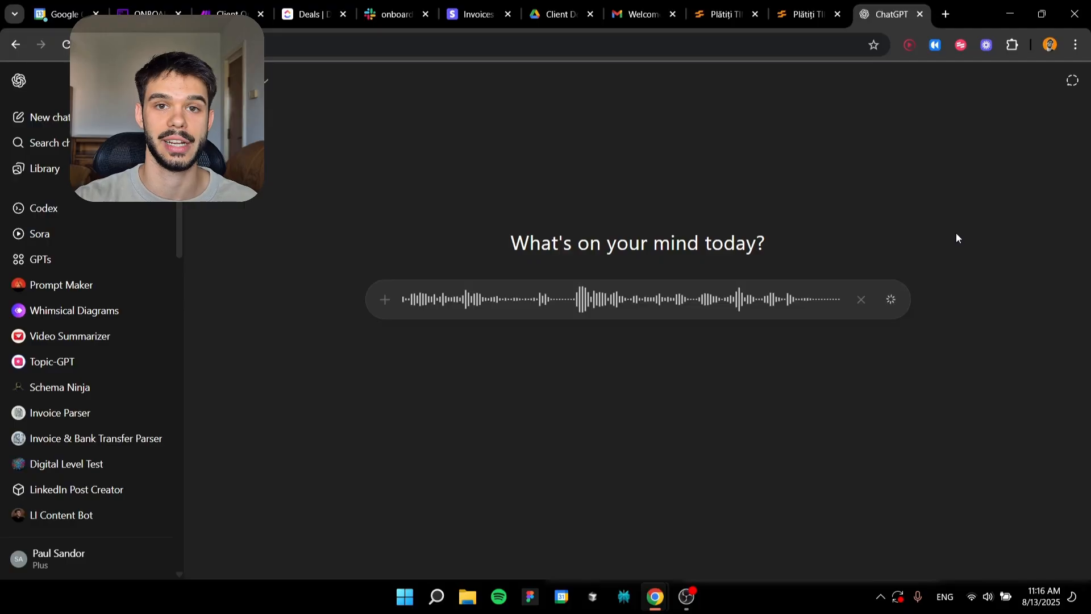
key("Return")
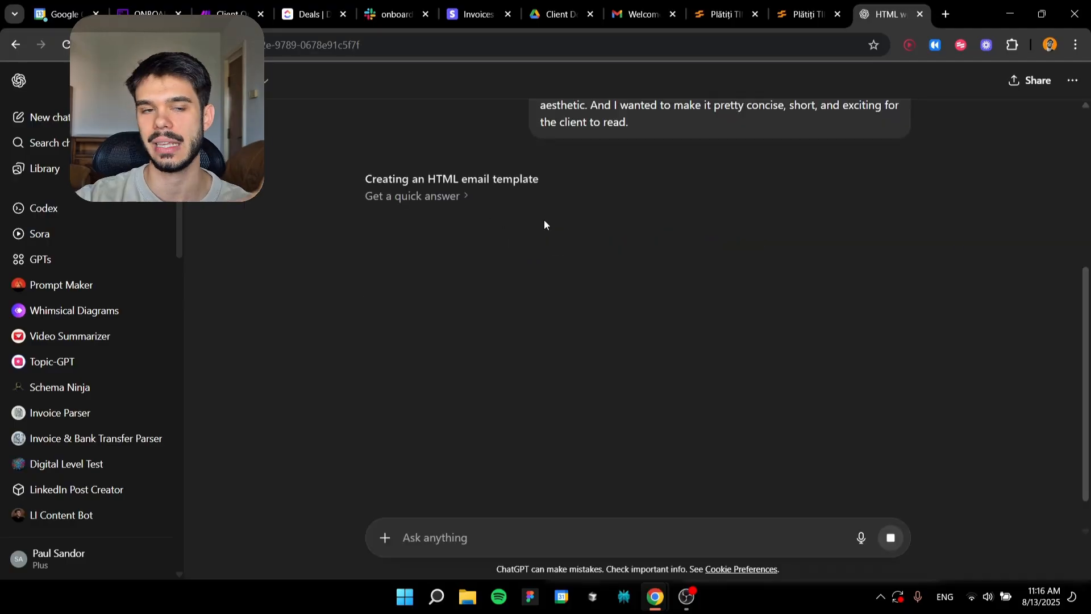
Return to the Make scenario and bring the second branch's Google Drive modules into focus.
left_click(229, 11)
scroll(591, 278, "down", 3)
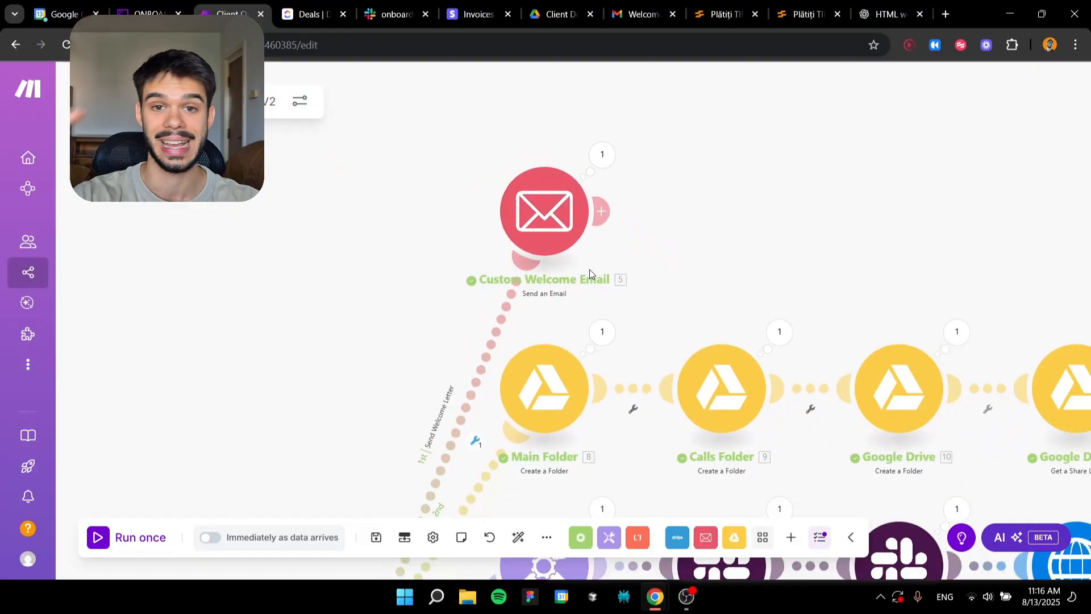
left_click_drag(647, 354, 551, 290)
scroll(551, 289, "down", 3)
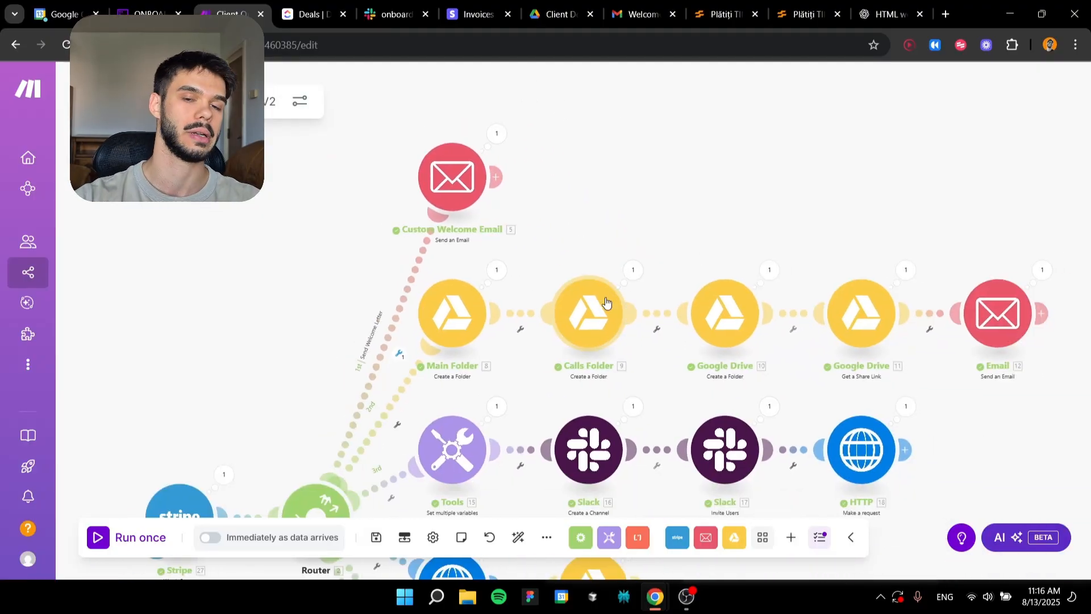
scroll(559, 327, "up", 1)
left_click_drag(559, 327, 571, 292)
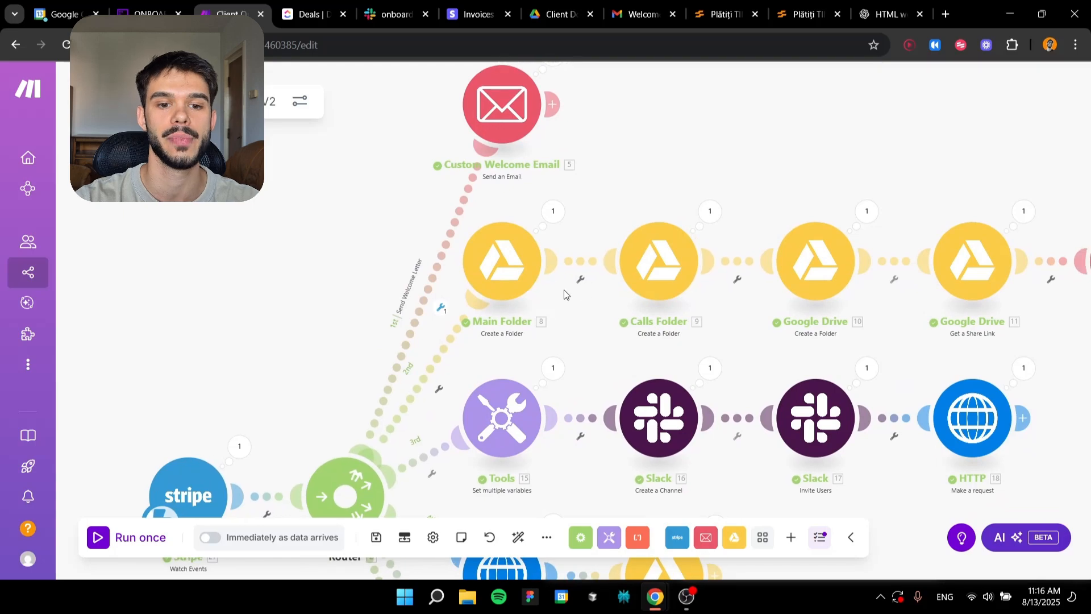
left_click_drag(569, 238, 601, 227)
scroll(614, 222, "up", 2)
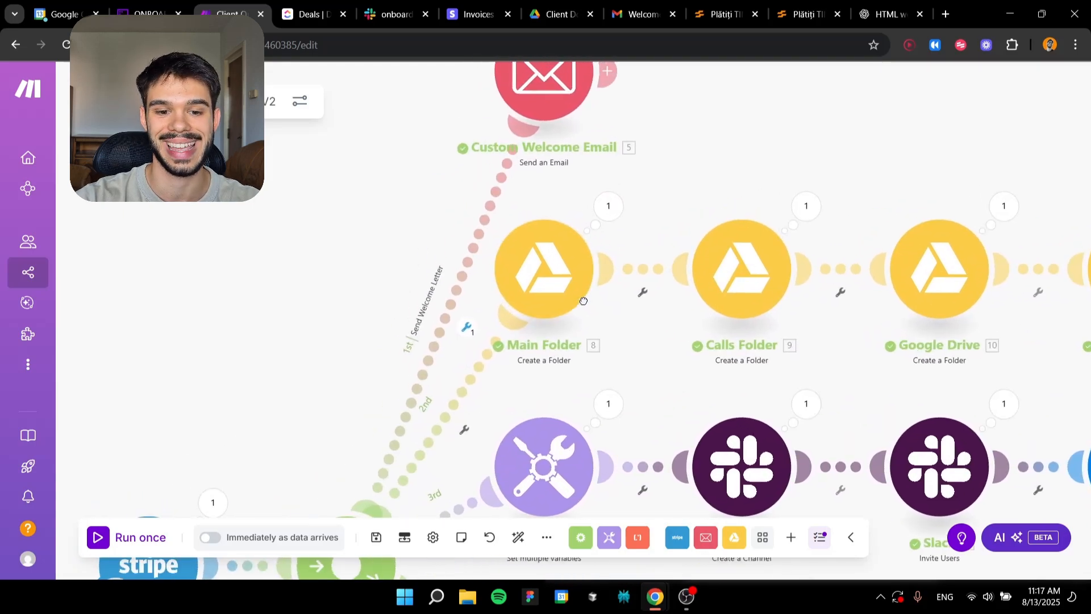
Examine the Main Folder module's location and the customer name mapping in its folder name, and save the module.
left_click(562, 275)
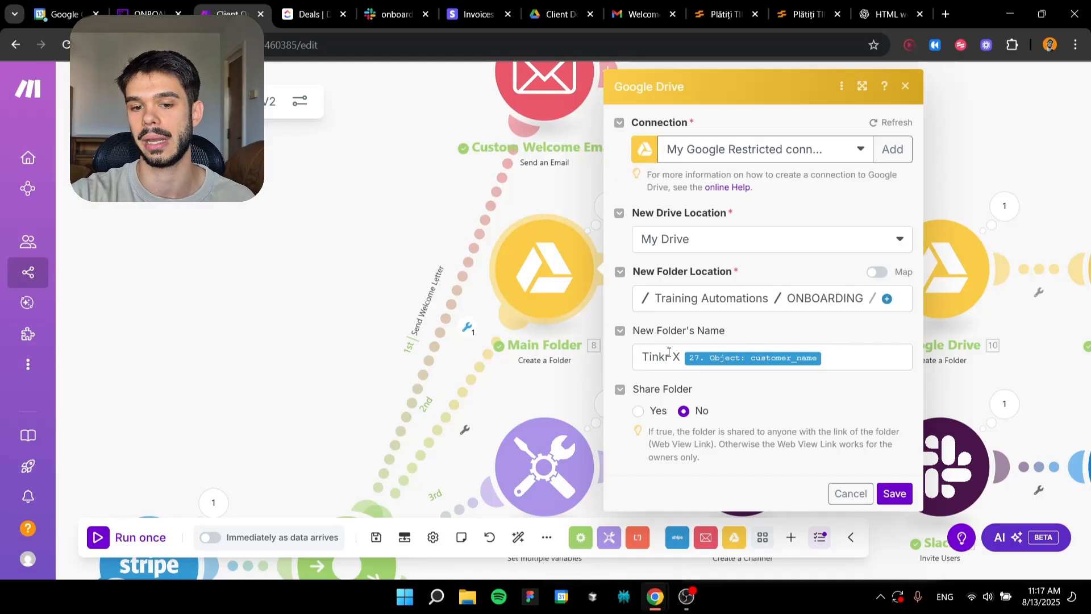
left_click_drag(669, 357, 640, 359)
left_click(676, 369)
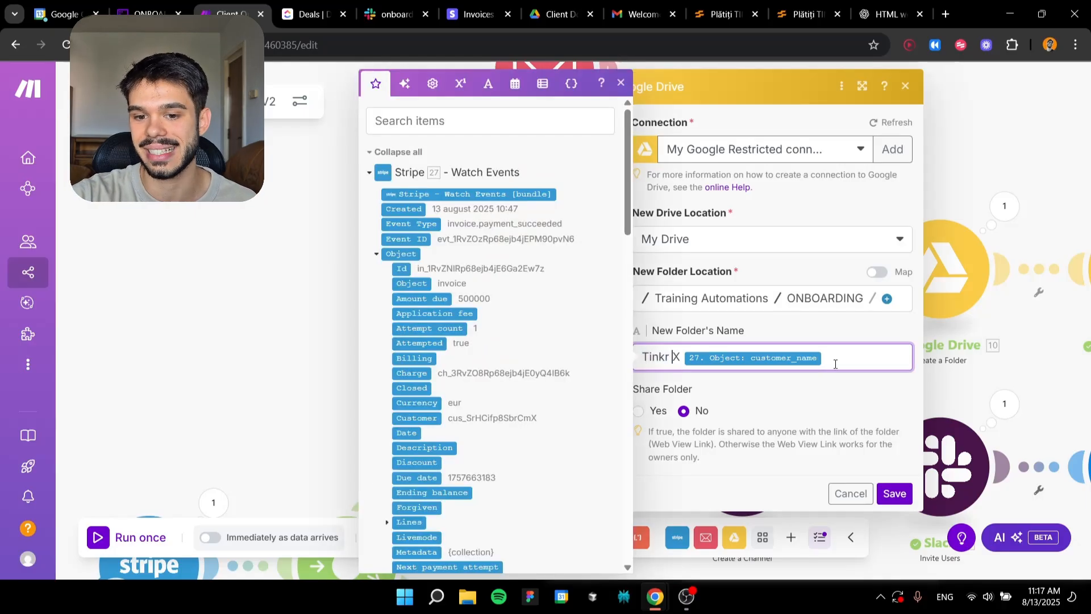
left_click(829, 400)
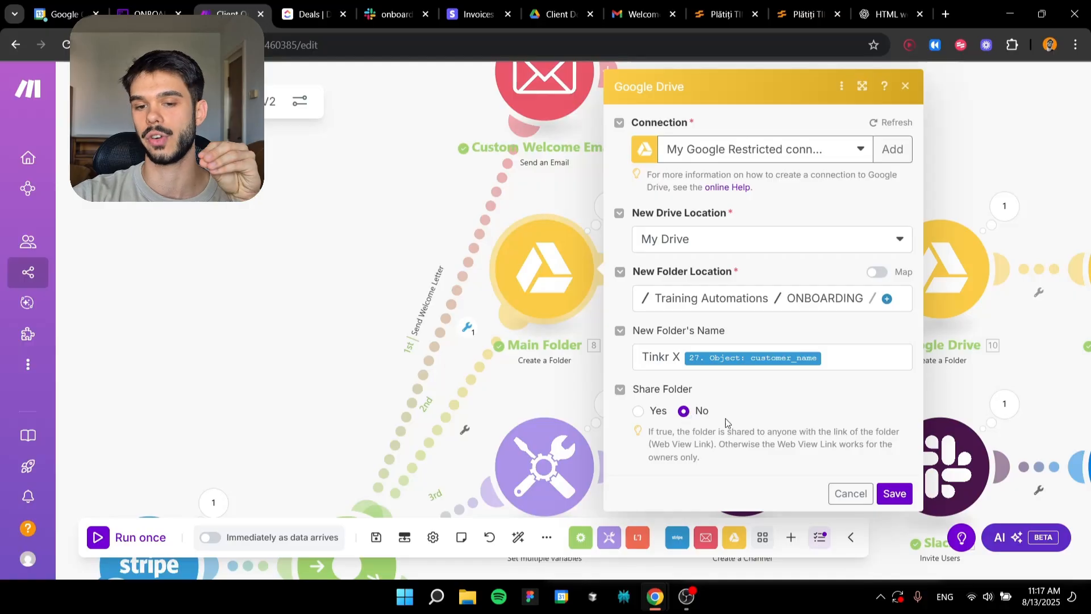
left_click(894, 493)
Examine the mapped parent Folder ID and the folder names in the Calls and Documents folder modules, saving each module.
left_click(603, 293)
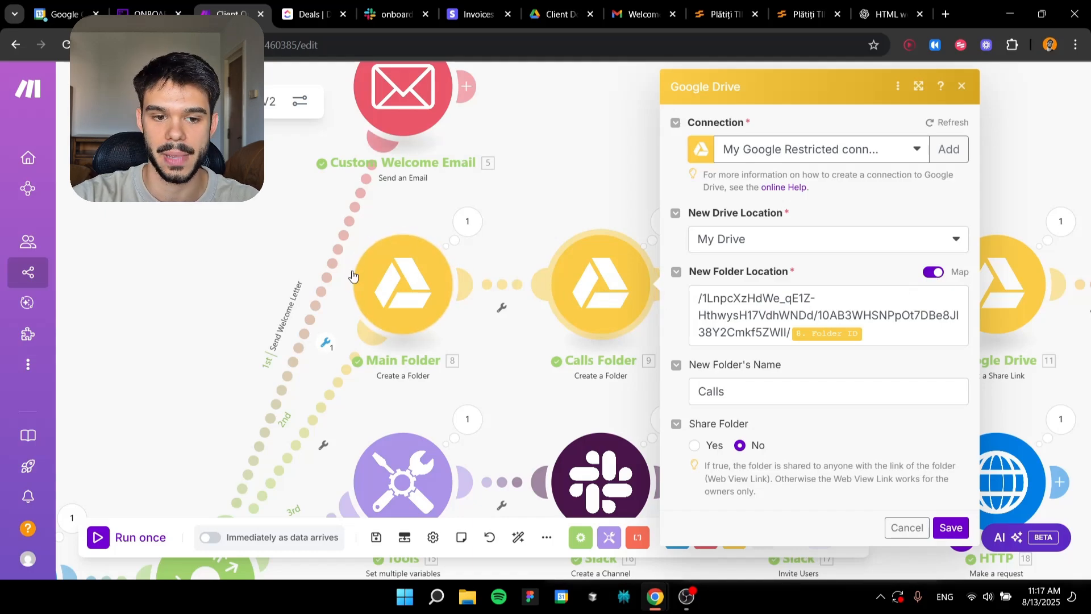
left_click(792, 335)
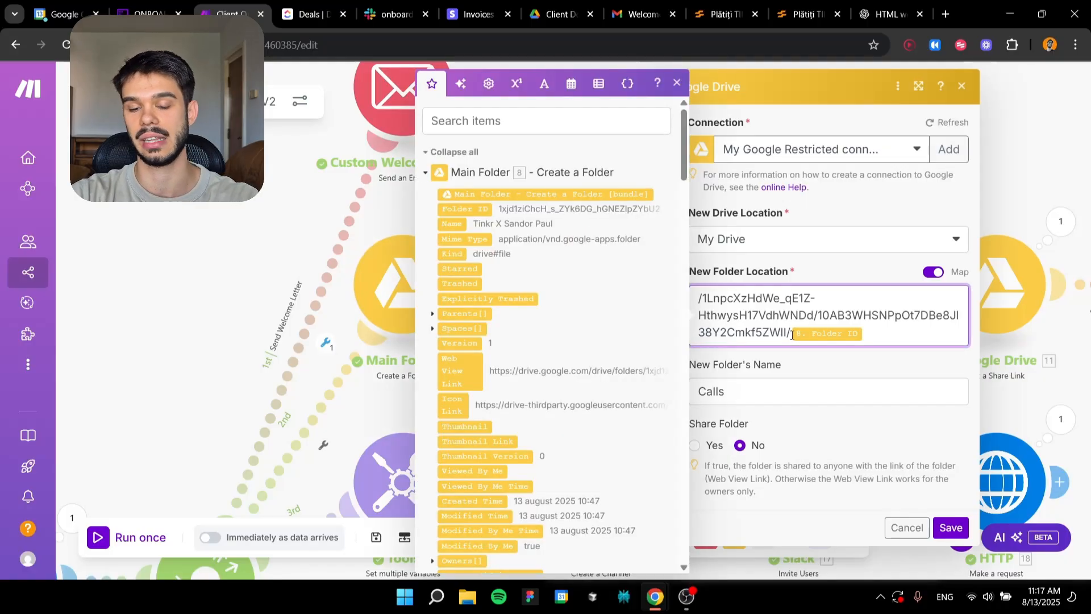
left_click(676, 84)
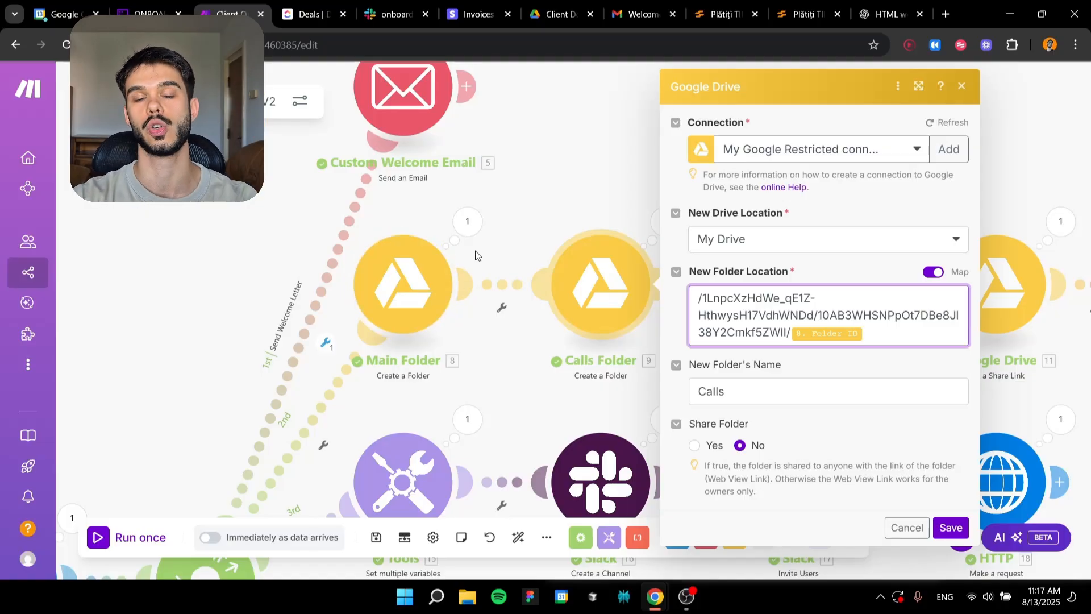
left_click(869, 334)
left_click(880, 359)
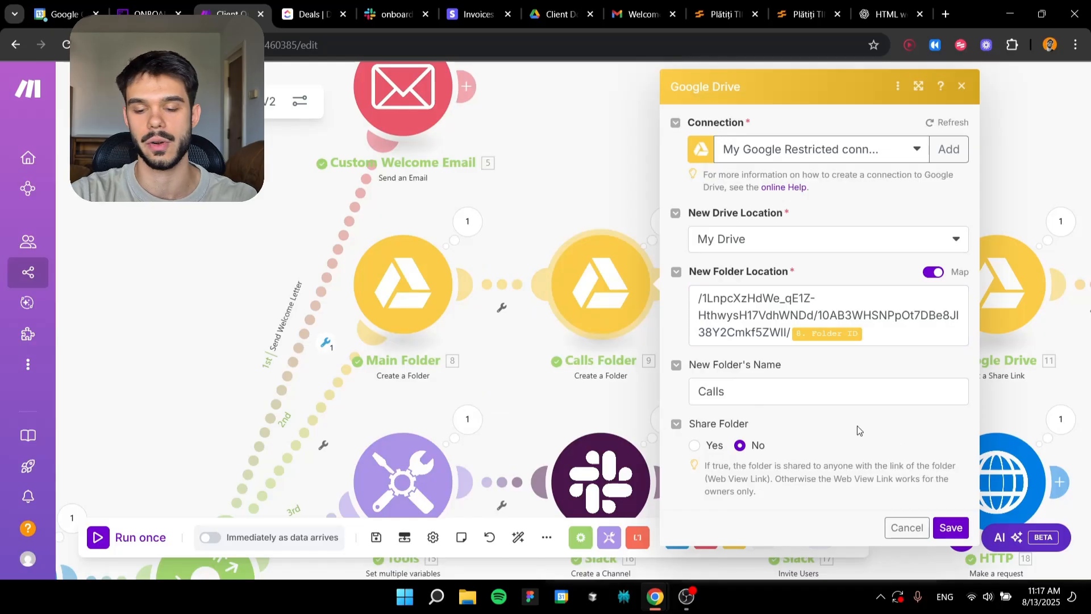
left_click(951, 528)
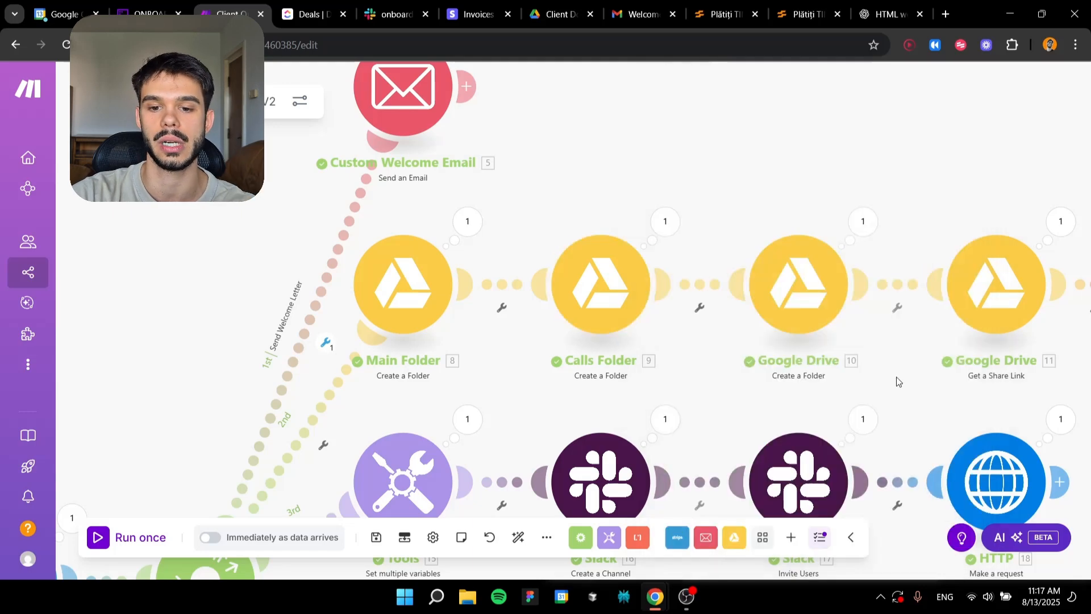
left_click(792, 275)
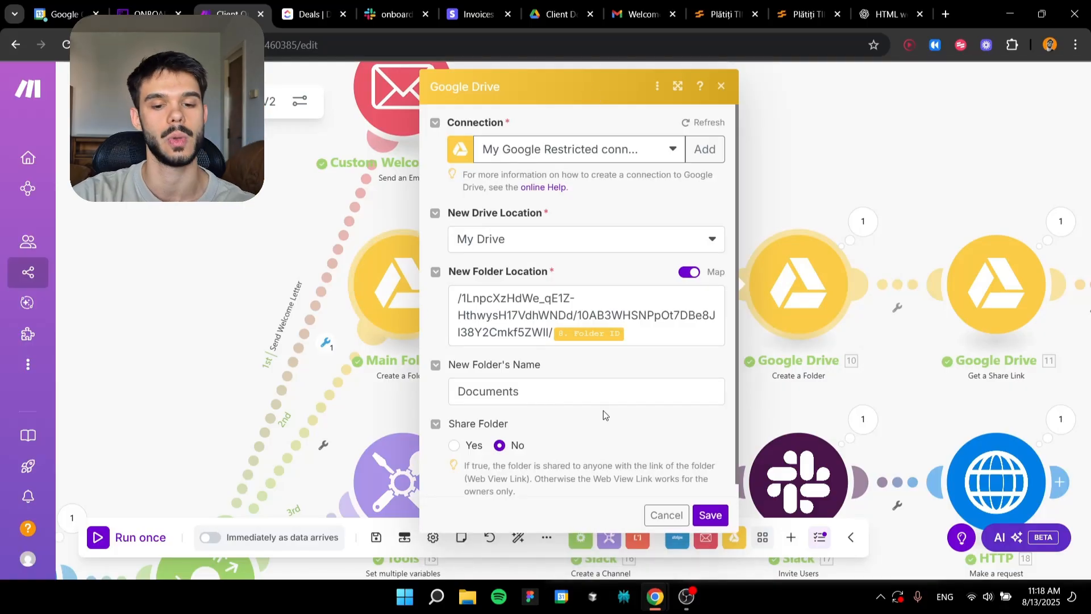
left_click(710, 514)
Examine the Get a Share Link module's folder, Writer role, customer email mapping and notification message, and save the module.
scroll(780, 271, "right", 5)
left_click(781, 271)
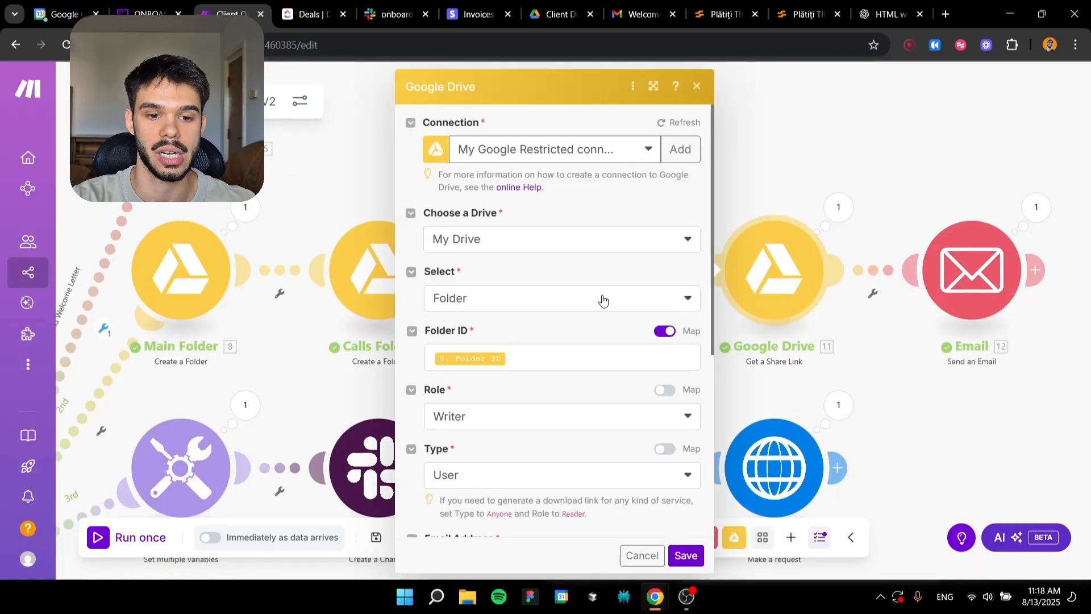
scroll(544, 316, "down", 1)
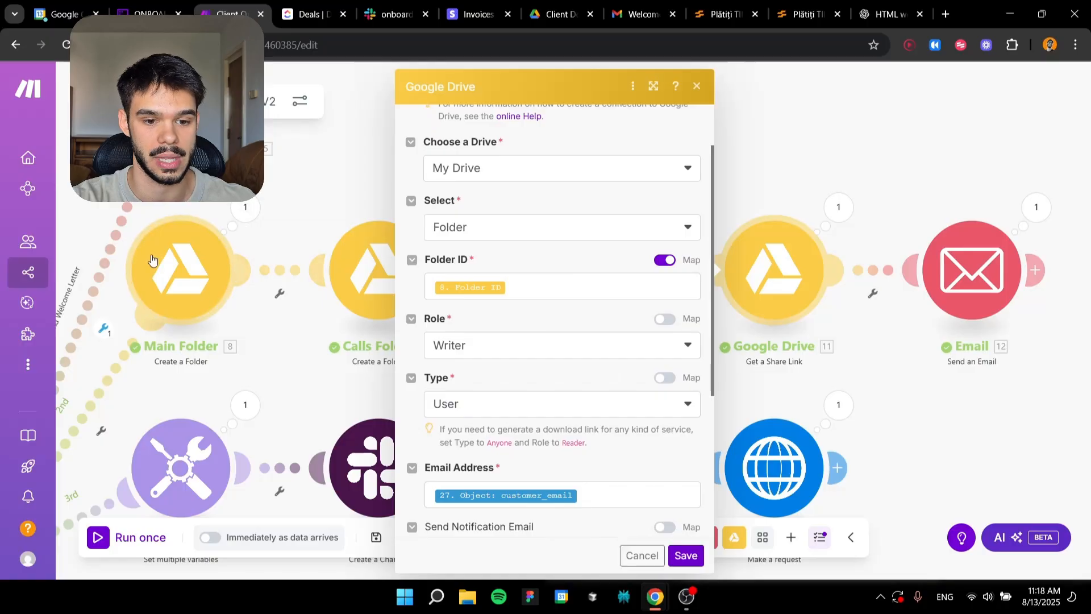
scroll(571, 304, "down", 2)
scroll(463, 276, "up", 1)
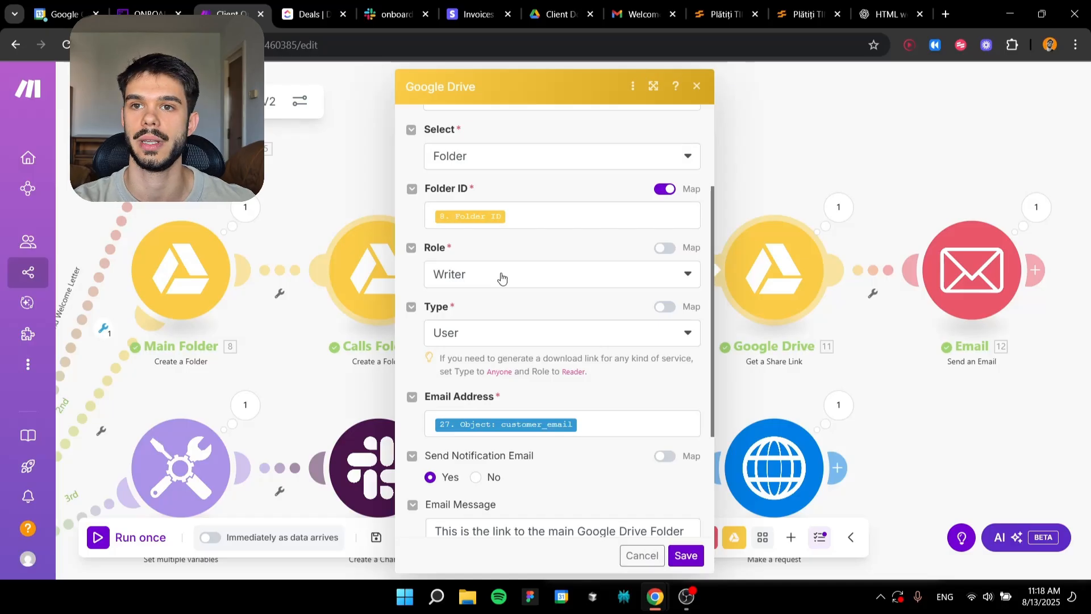
scroll(501, 277, "down", 1)
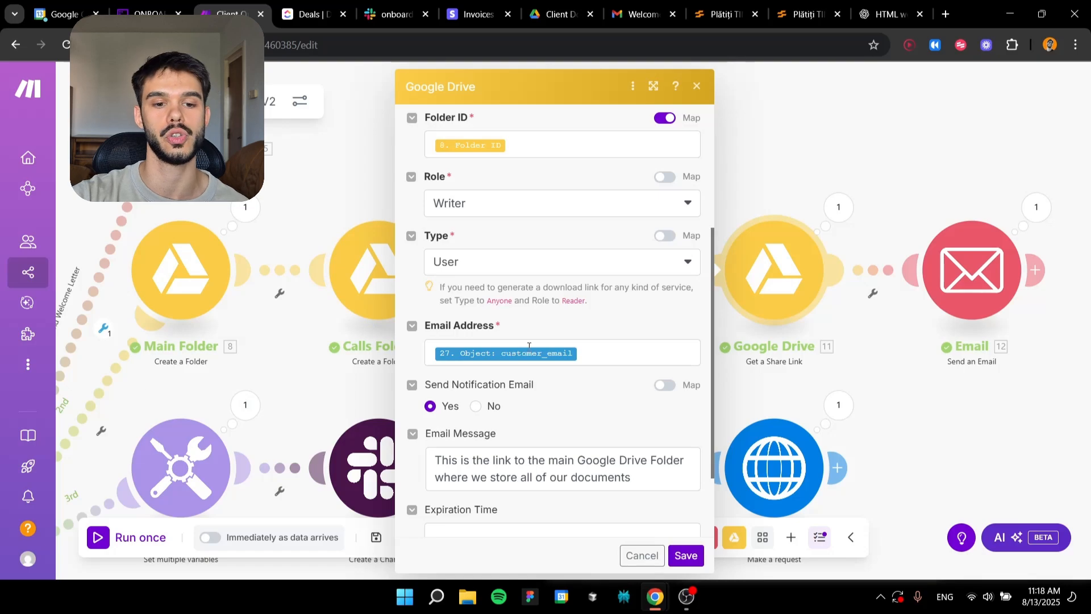
scroll(528, 353, "down", 2)
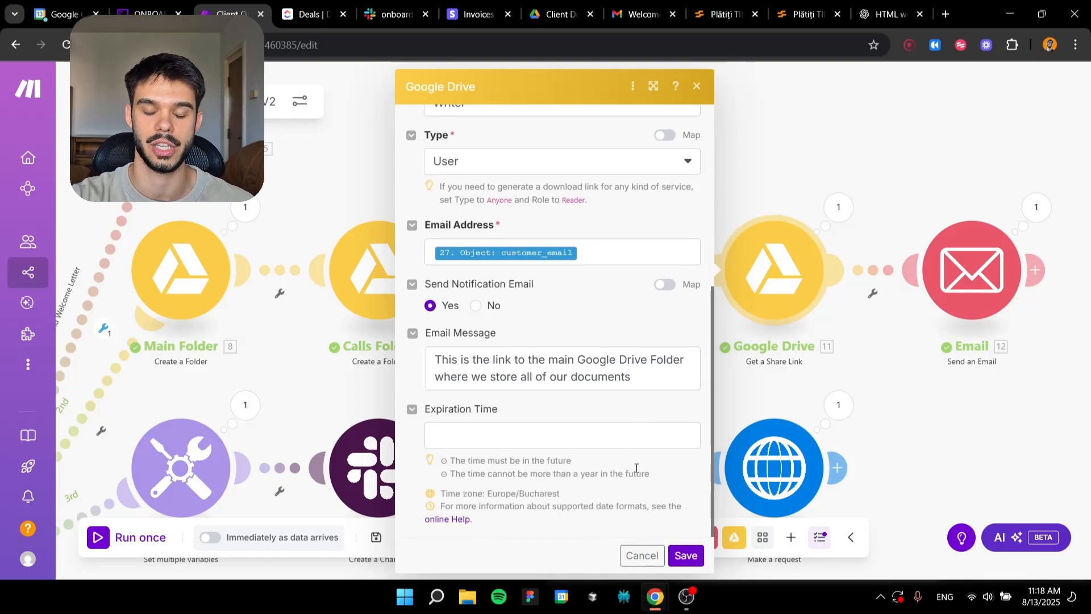
left_click(631, 382)
left_click(649, 407)
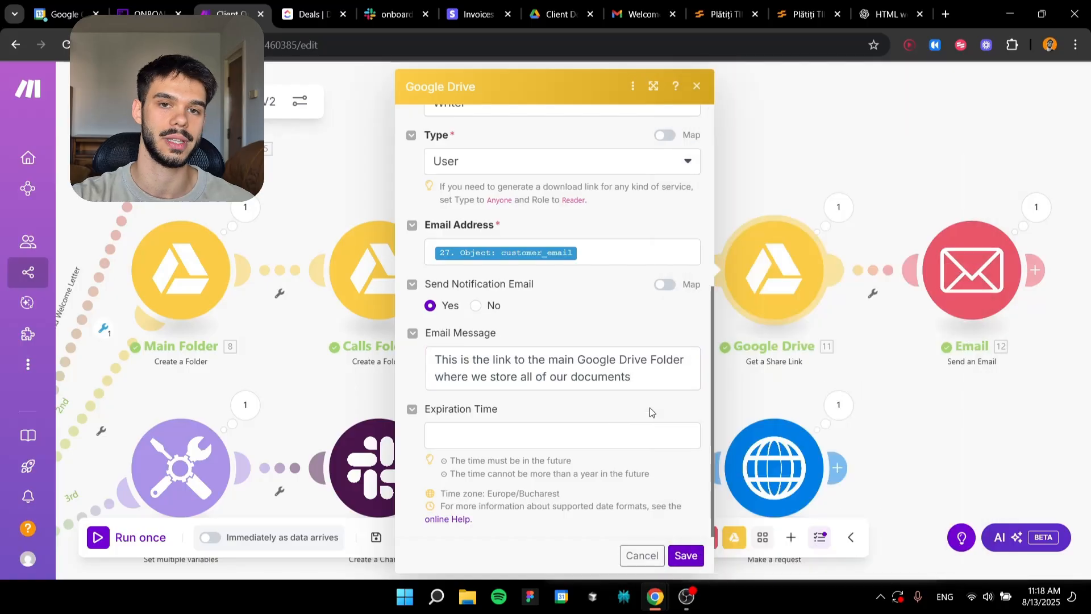
left_click(695, 554)
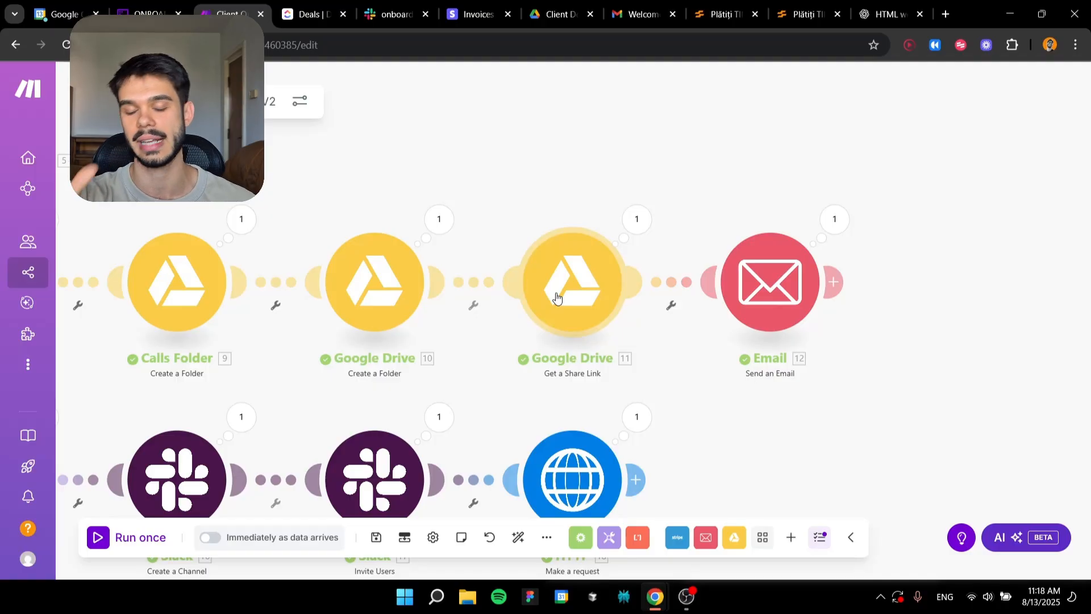
Examine the recipient mapping, subject and HTML content of the Email module that follows the share link module.
left_click(681, 303)
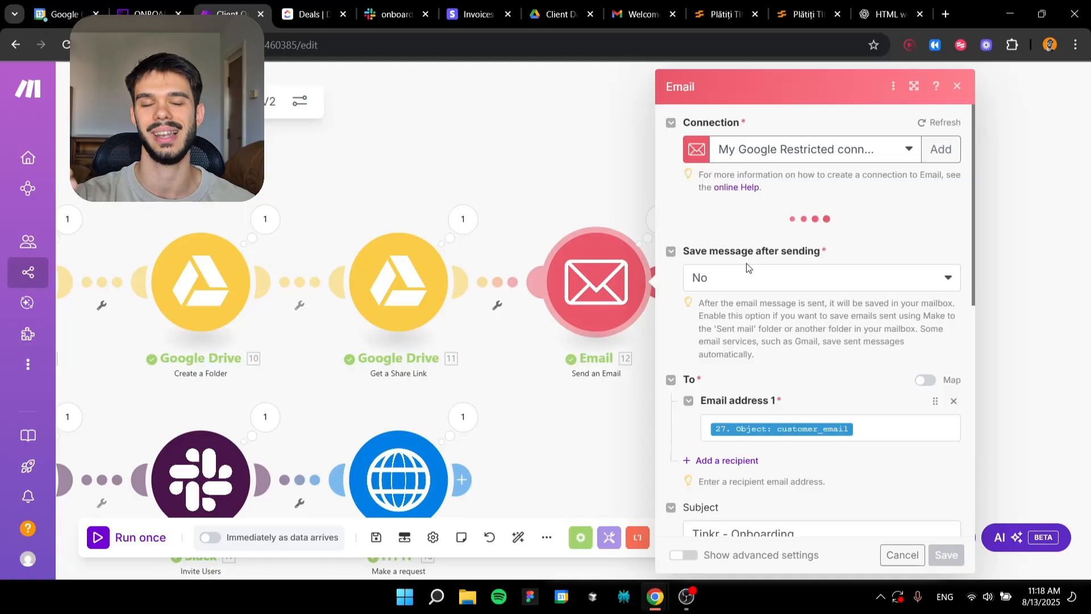
scroll(763, 273, "down", 10)
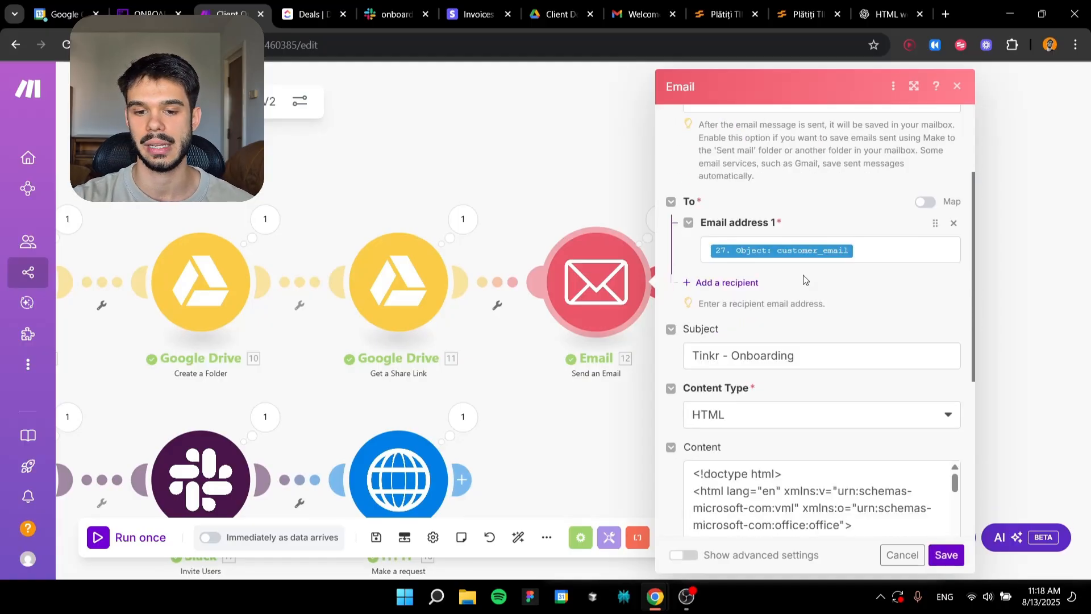
scroll(783, 291, "down", 15)
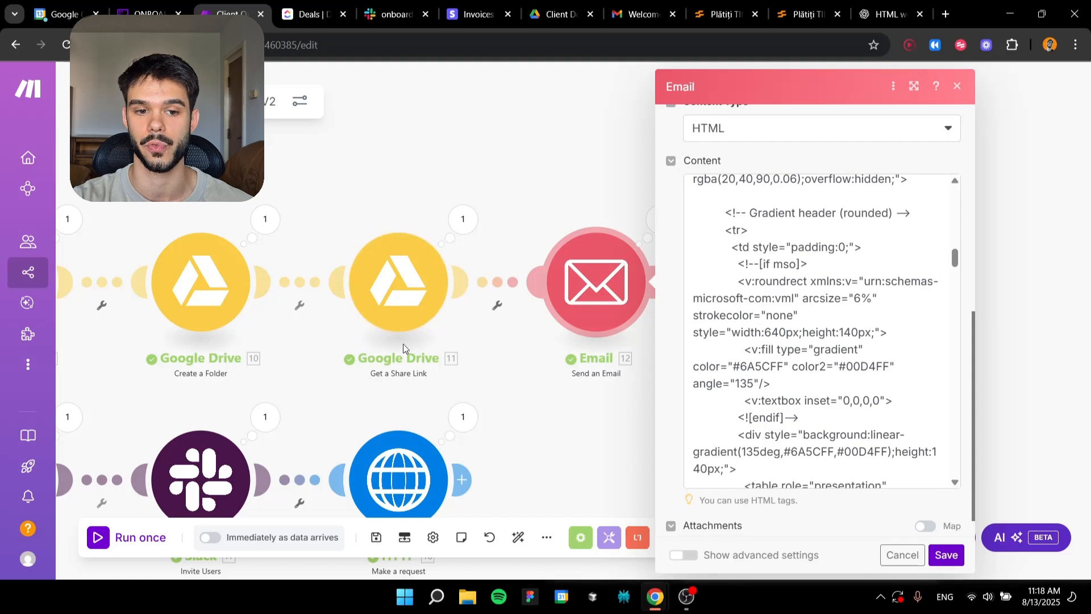
scroll(253, 376, "down", 1)
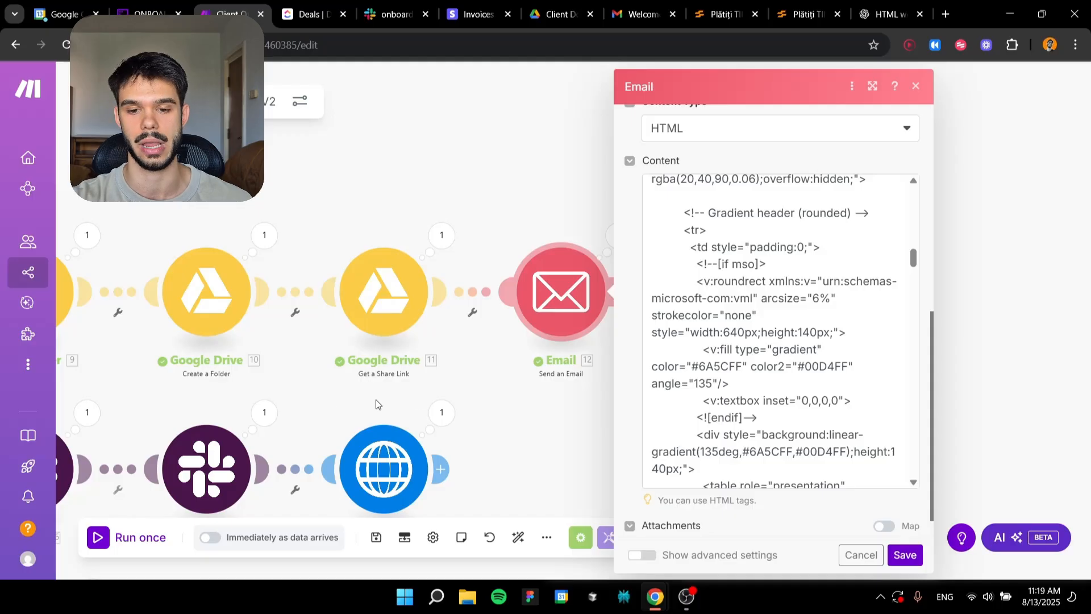
scroll(726, 347, "down", 10)
scroll(726, 352, "down", 4)
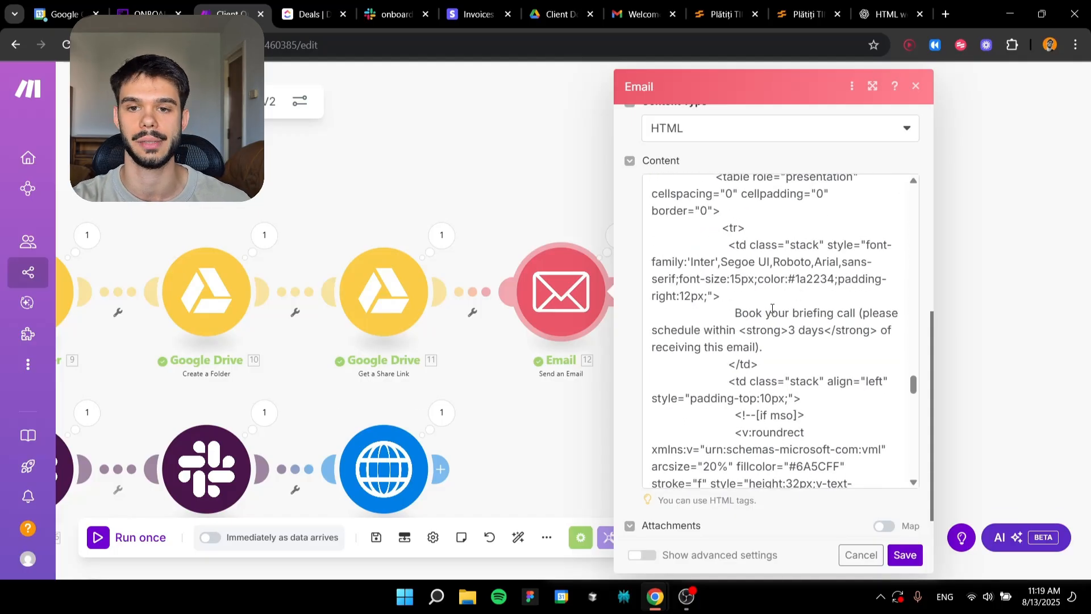
Switch to ChatGPT, copy the generated HTML email code and read through it.
left_click(879, 5)
scroll(775, 240, "down", 4)
left_click(846, 190)
scroll(725, 325, "down", 5)
scroll(725, 325, "down", 10)
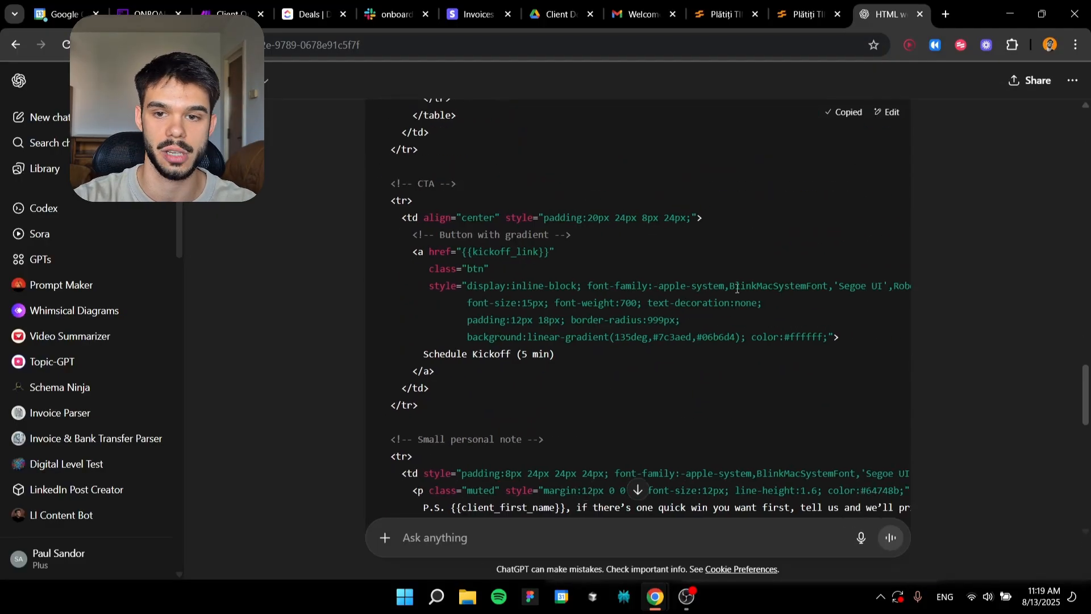
Find HTML Online Viewer through a web search in a new tab and paste the copied email code into its editor.
left_click(945, 15)
type("html")
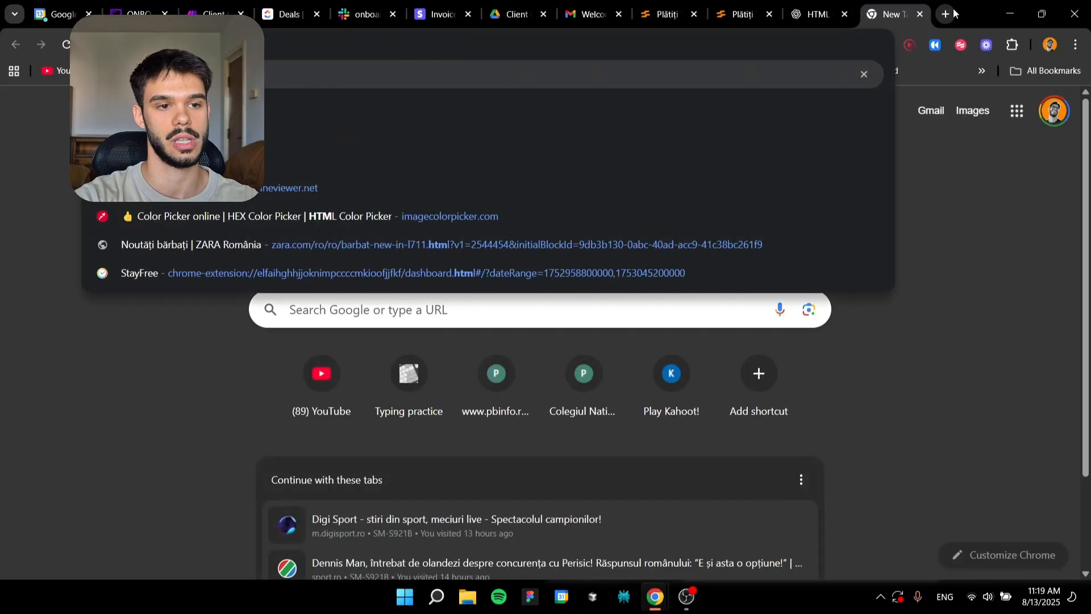
key("Return")
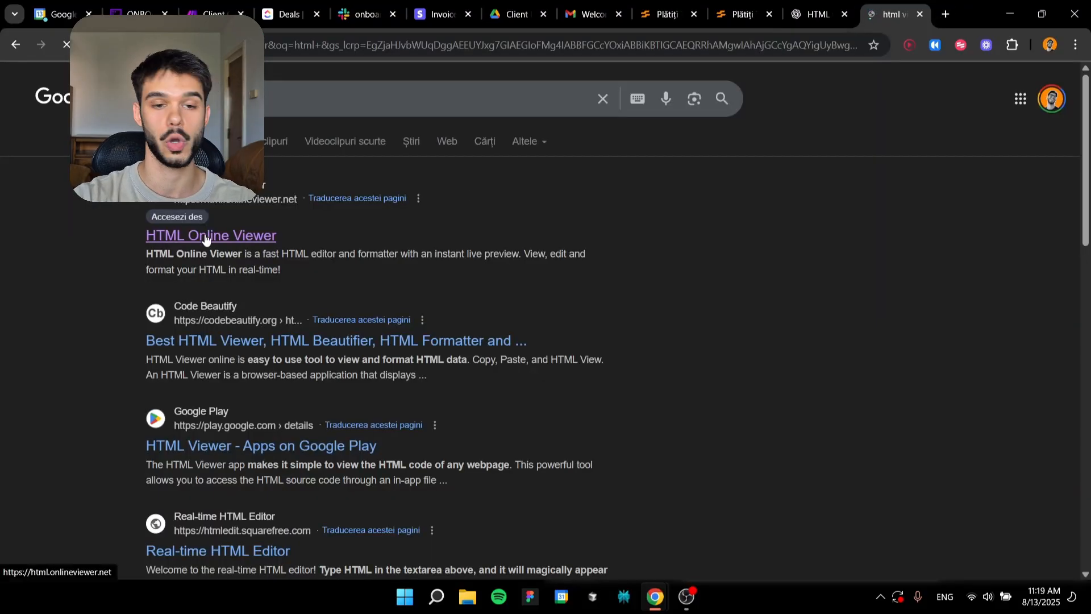
left_click(228, 234)
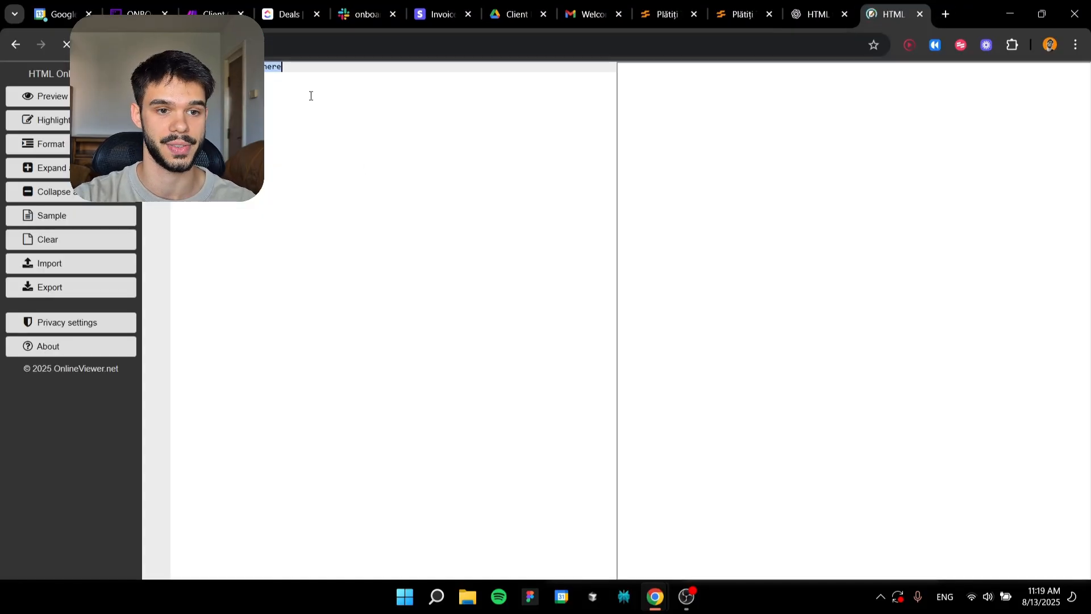
key("ctrl+v")
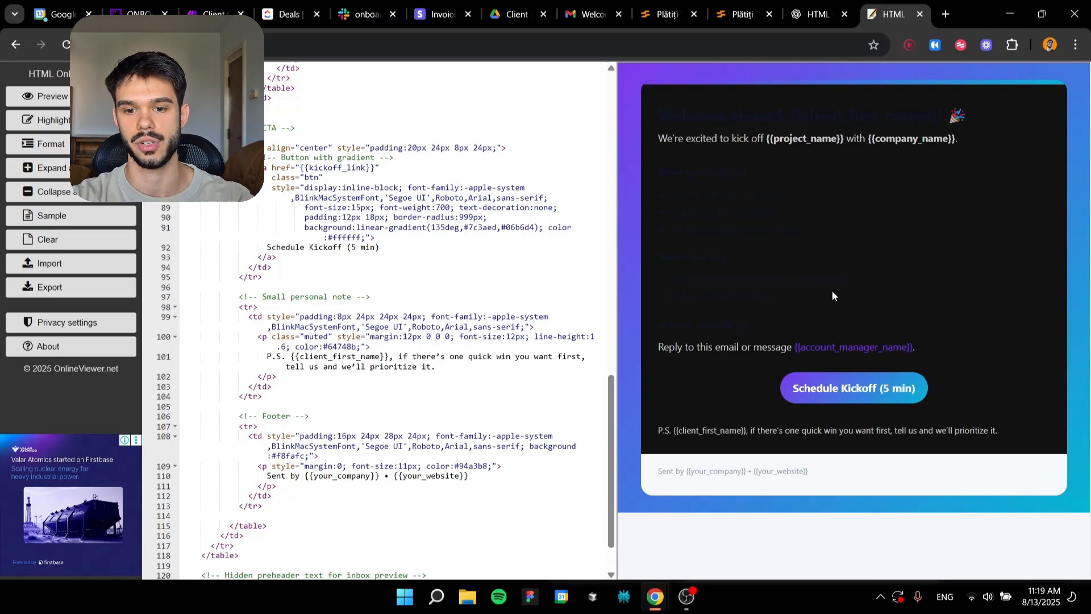
Return to ChatGPT and send the prompt "make it light mode and make the text be more readable".
left_click(818, 14)
left_click(497, 542)
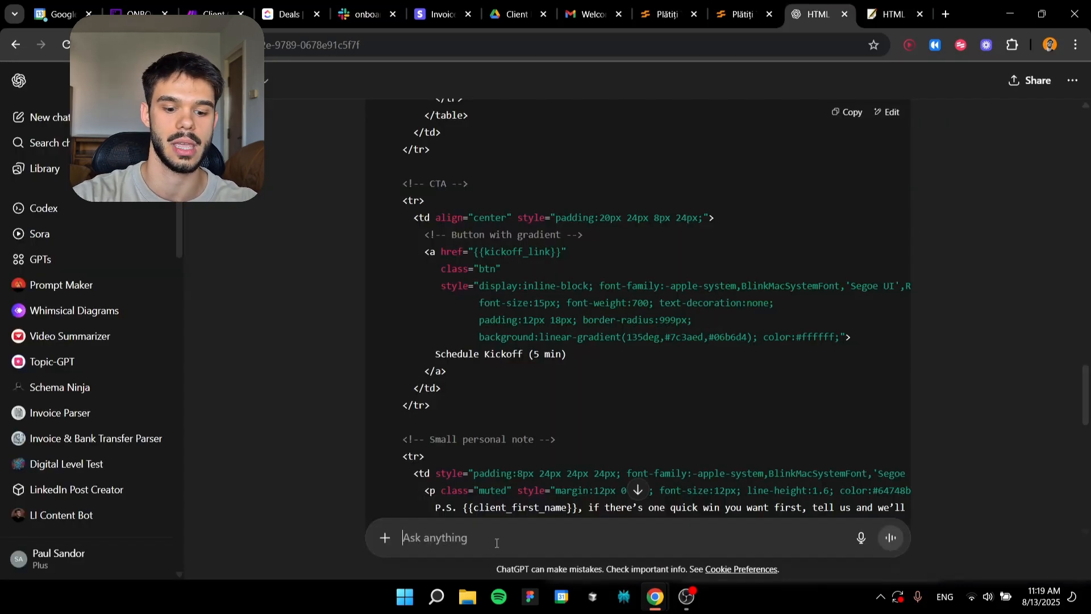
type("ma")
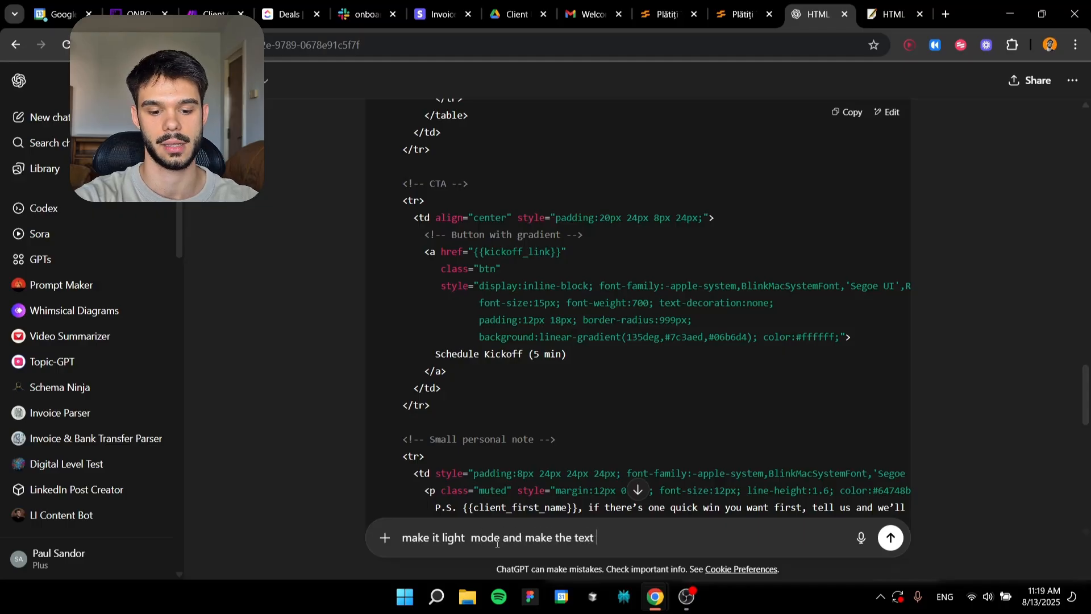
type("more readable")
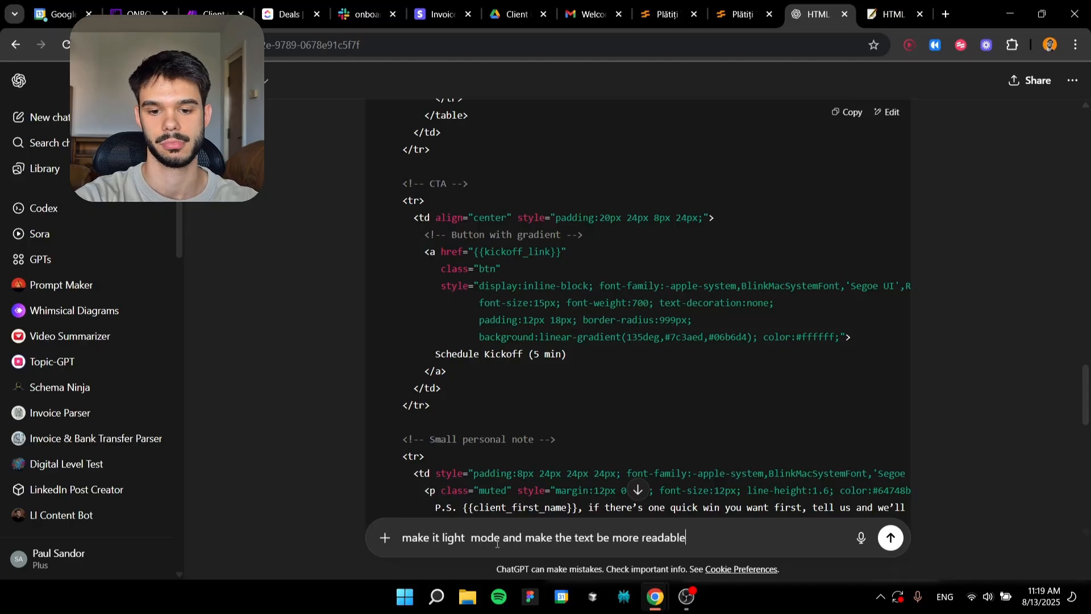
key("Return")
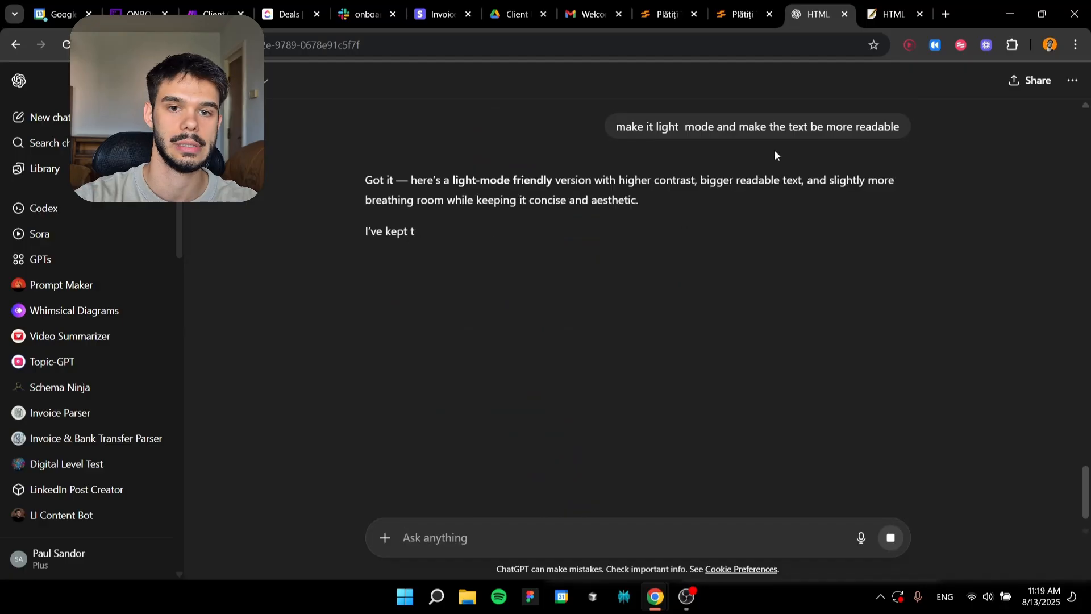
Return to the HTML viewer and examine the dark email preview's text and the code behind it.
left_click(892, 15)
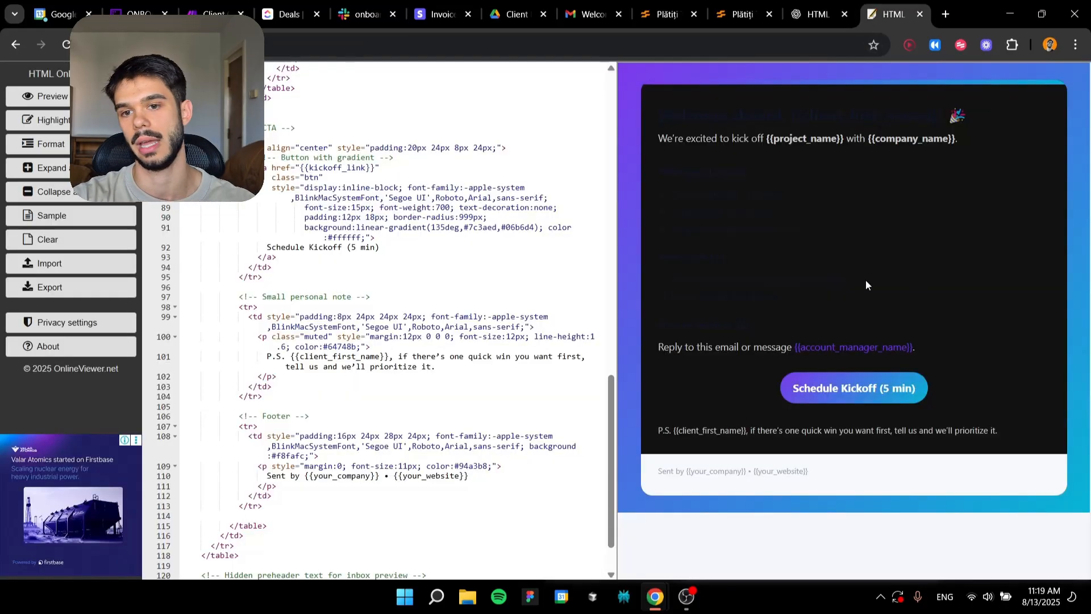
left_click_drag(779, 327, 666, 169)
left_click_drag(656, 117, 1027, 441)
left_click(984, 340)
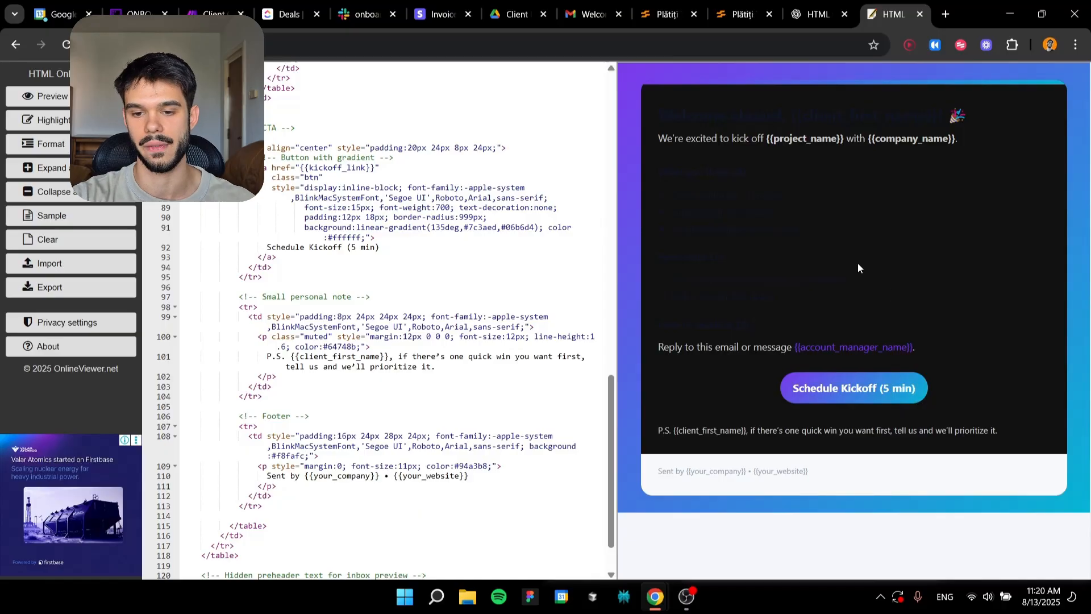
scroll(352, 227, "up", 5)
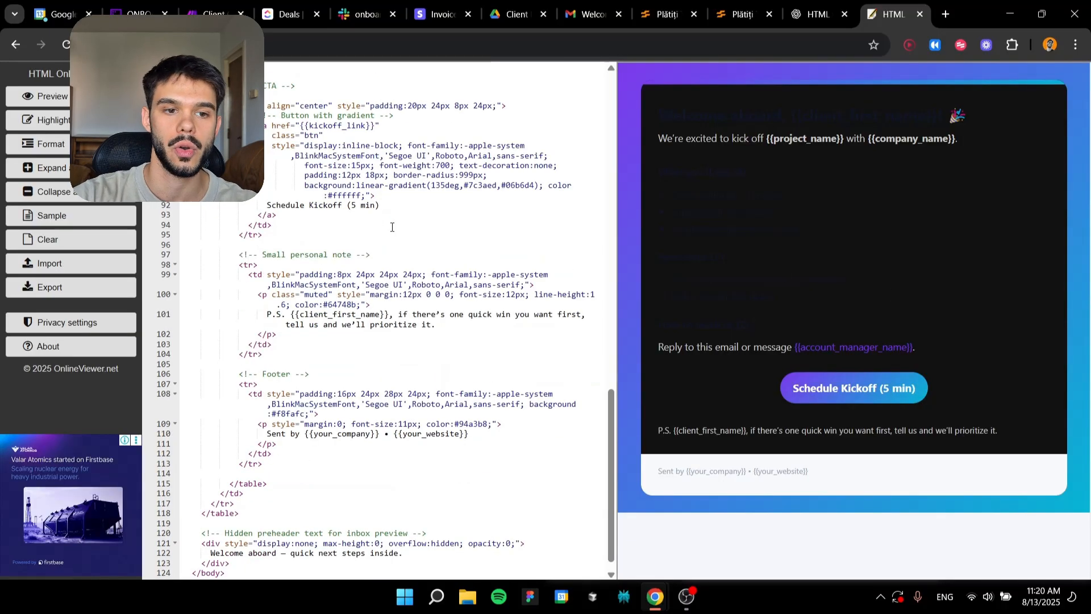
scroll(394, 231, "down", 5)
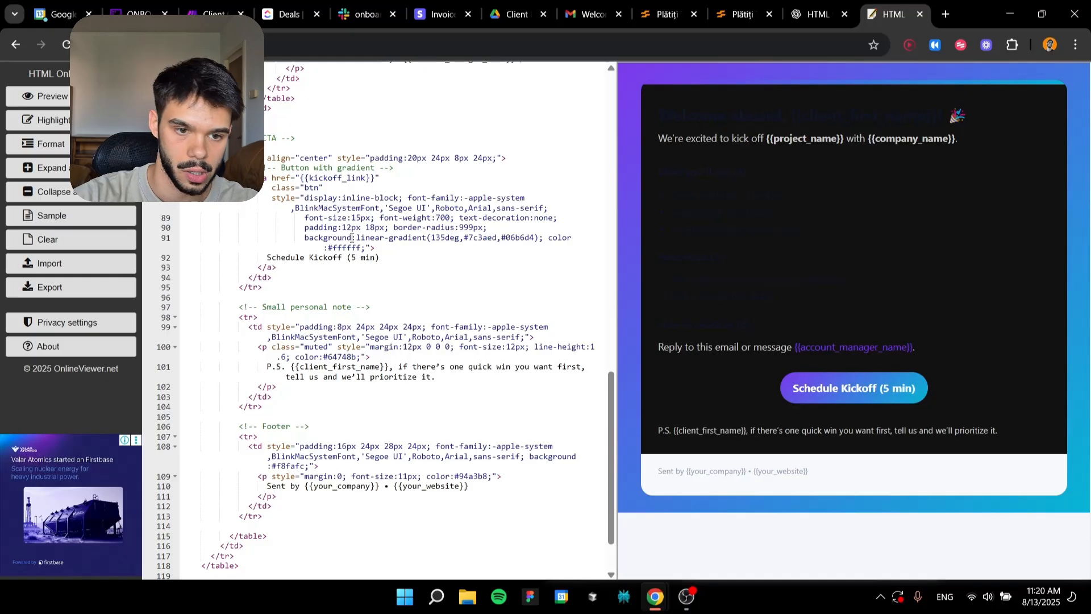
Replace the viewer's code with ChatGPT's light-mode HTML version and examine the client first name placeholder in the preview.
left_click_drag(796, 111, 867, 281)
left_click(836, 282)
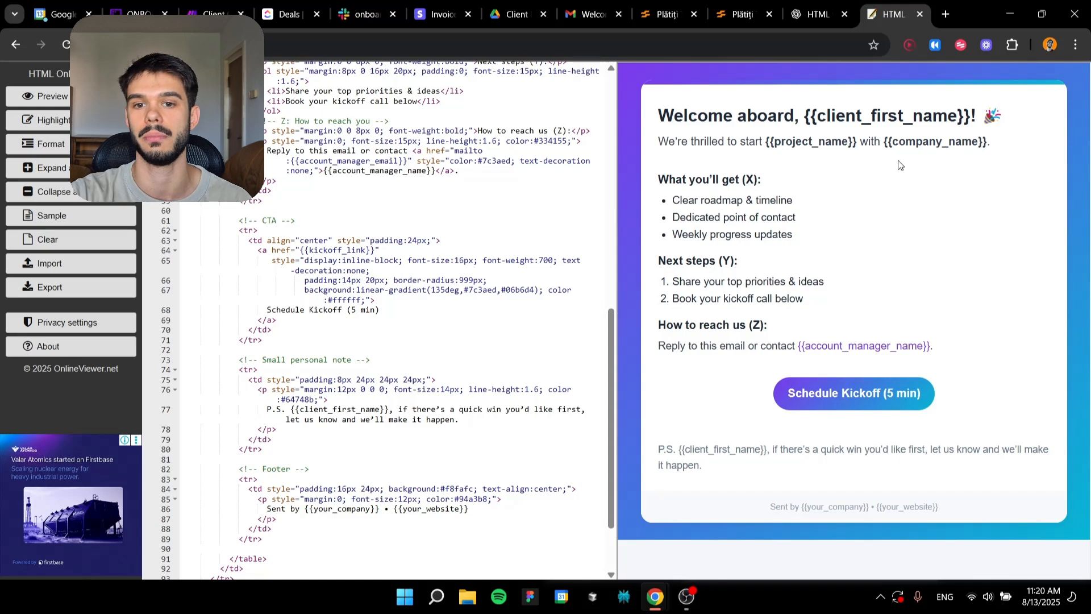
left_click_drag(811, 116, 888, 117)
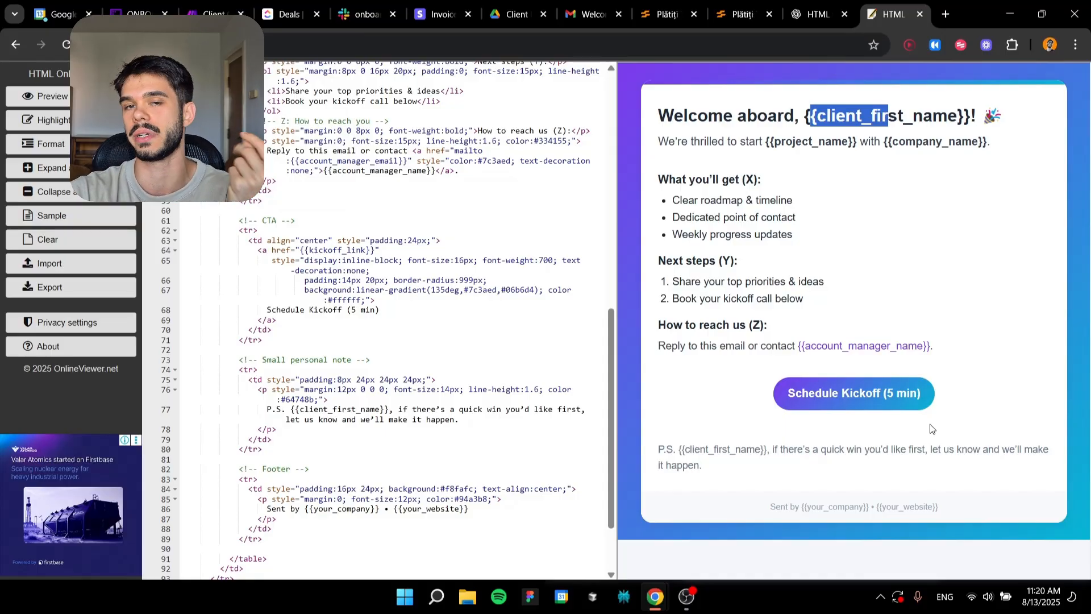
left_click(901, 246)
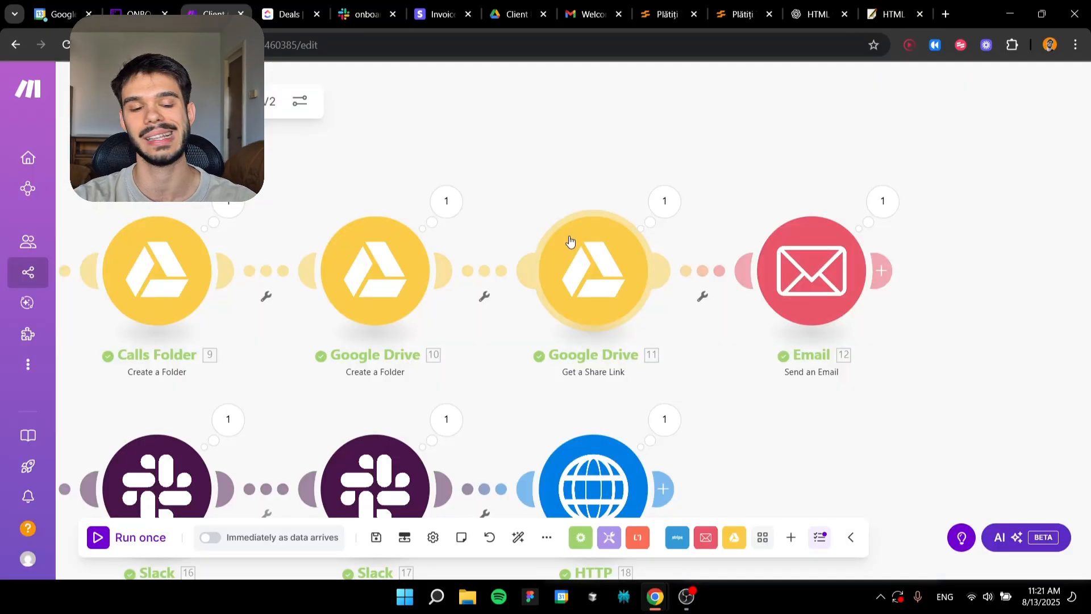
Examine the router's third branch, from the variables module through the two Slack modules to the HTTP request.
scroll(569, 241, "down", 5)
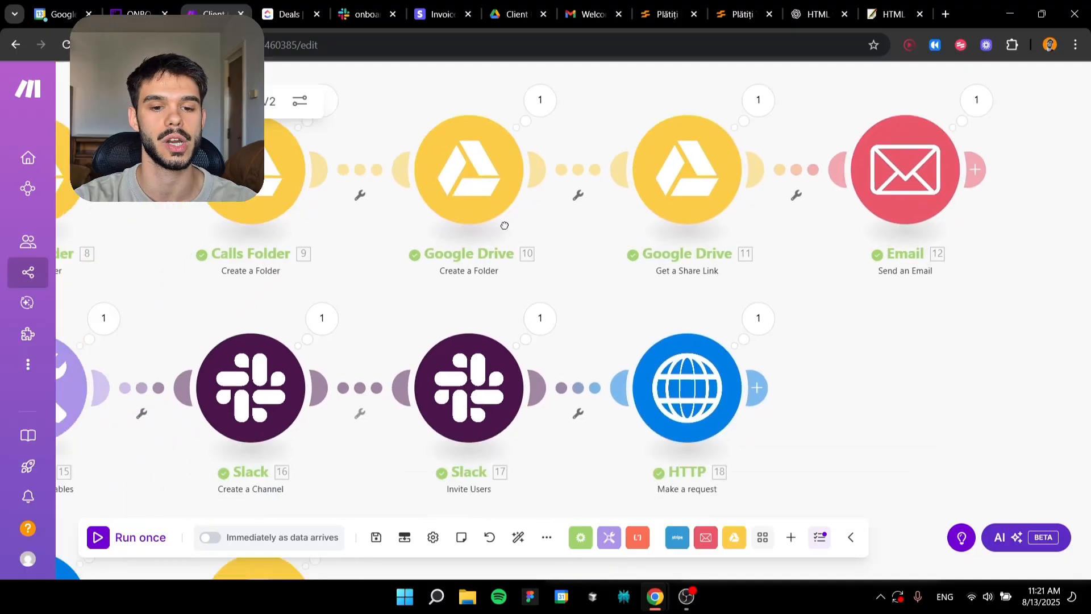
left_click_drag(448, 283, 507, 301)
scroll(476, 321, "up", 3)
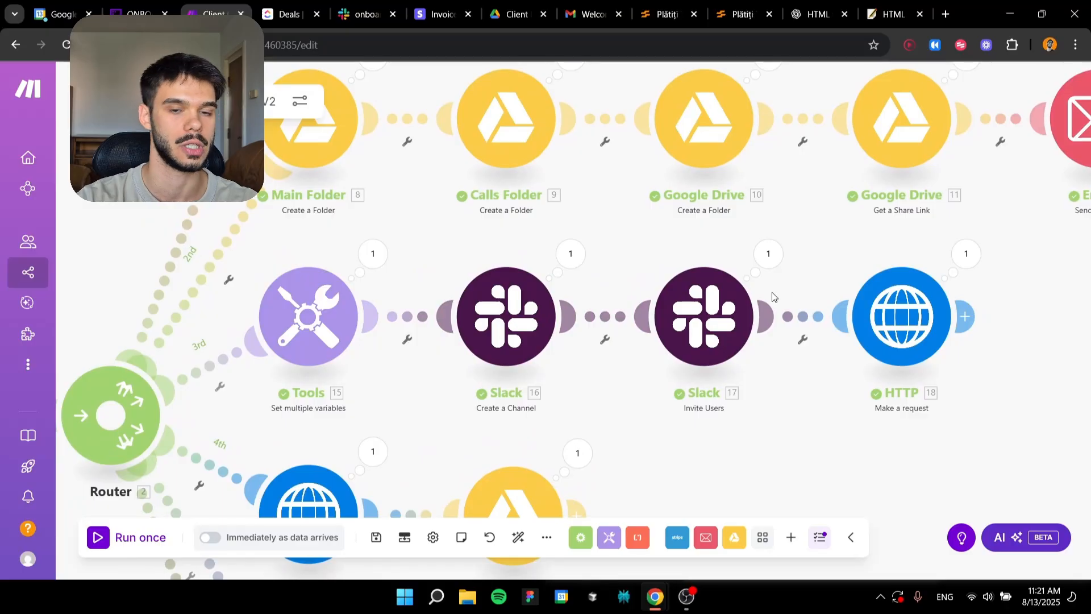
scroll(772, 292, "down", 1)
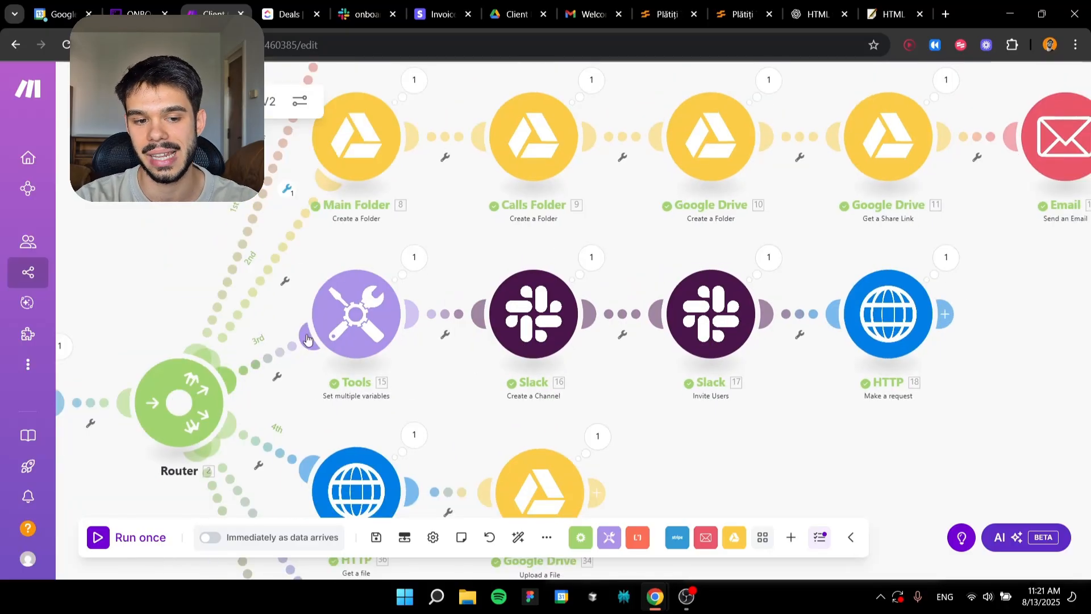
left_click_drag(304, 281, 933, 400)
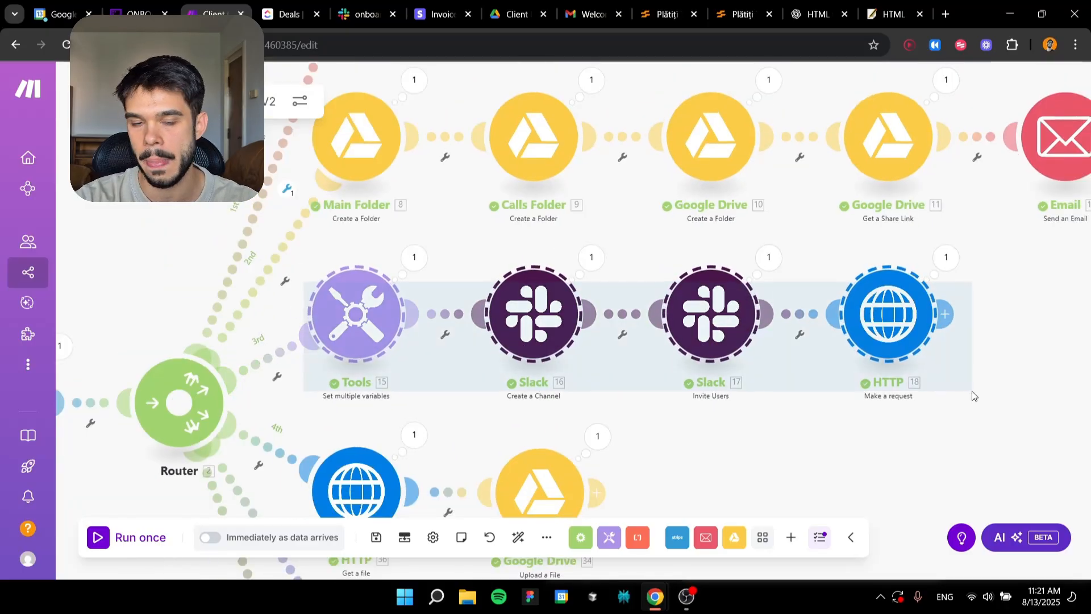
left_click(972, 391)
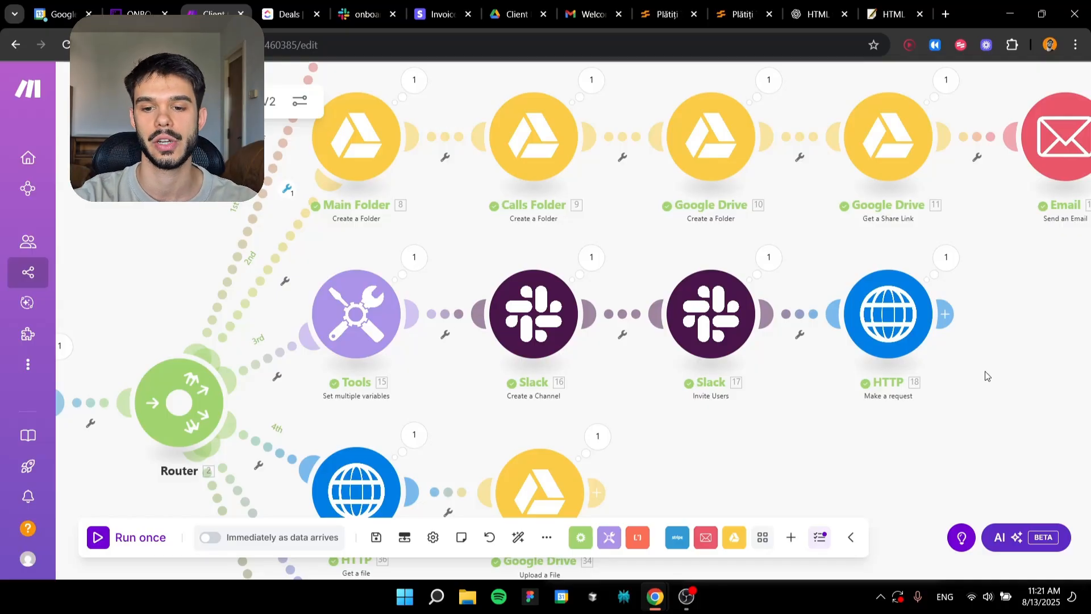
scroll(932, 383, "up", 4)
left_click_drag(621, 399, 818, 400)
left_click_drag(275, 307, 390, 313)
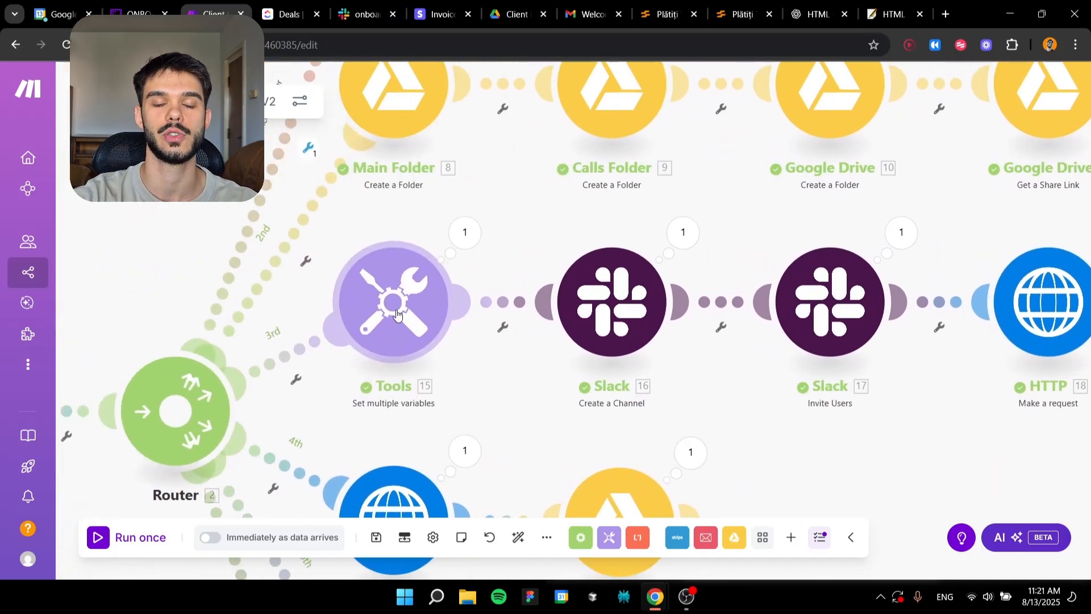
Examine the "lower case" variable's lower and replace formula with its -aigc suffix in the Set multiple variables module, and save the module.
left_click(414, 283)
left_click(632, 364)
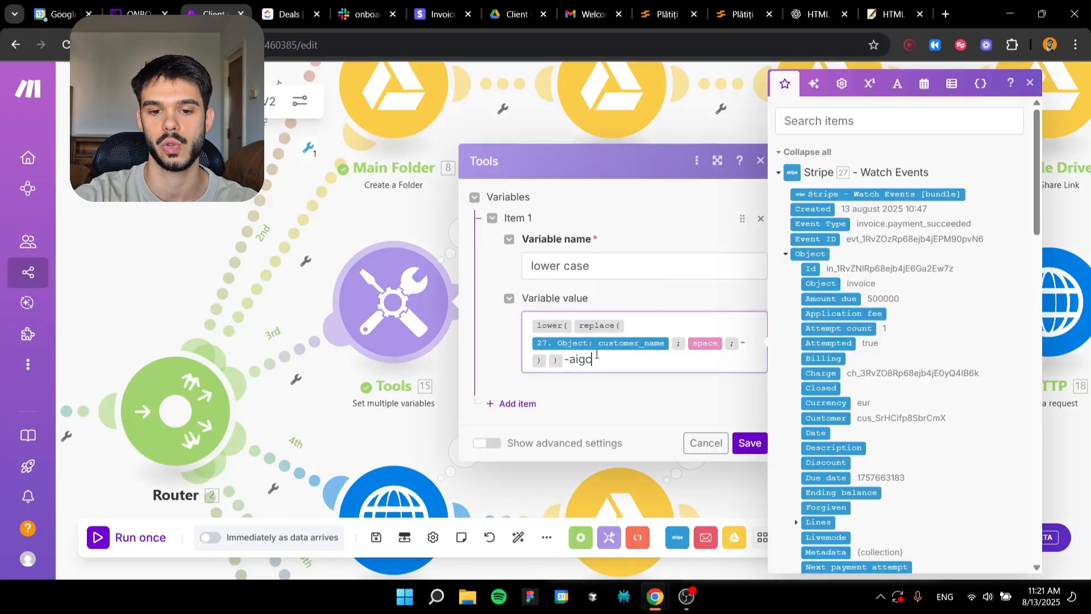
left_click_drag(632, 364, 534, 319)
left_click(620, 380)
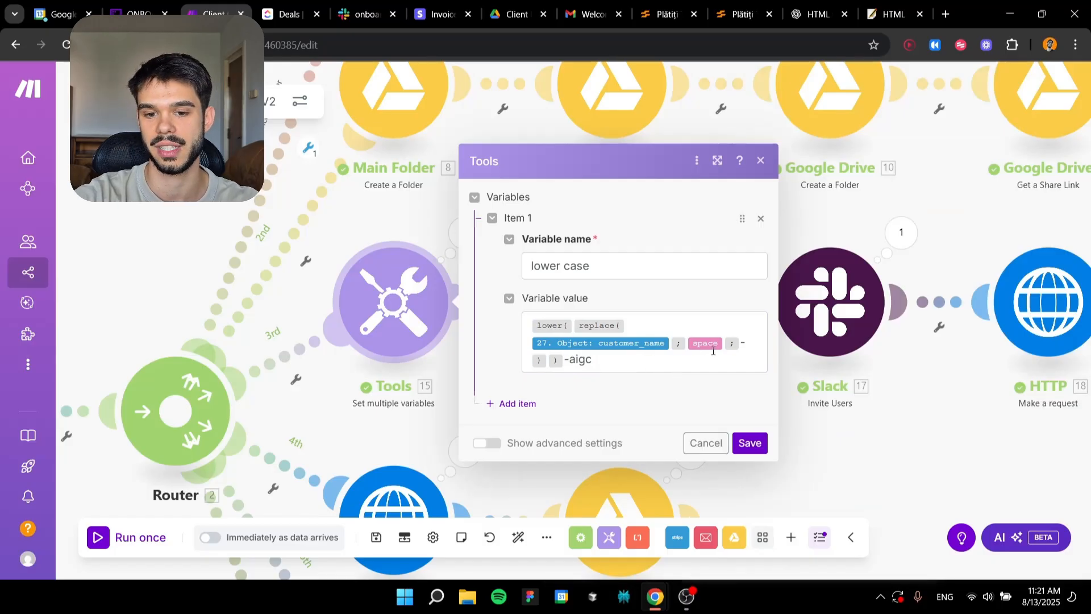
left_click(748, 342)
left_click(705, 385)
left_click(635, 369)
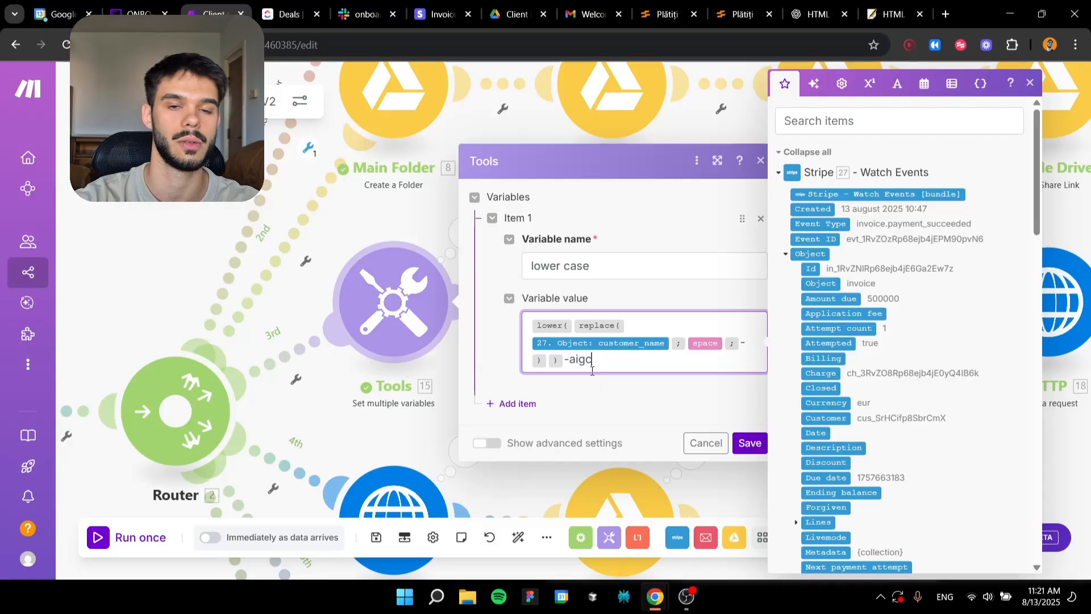
left_click(622, 234)
left_click(751, 445)
Look over the third branch's modules again, from the final HTTP request back to the variables module.
scroll(663, 394, "down", 2)
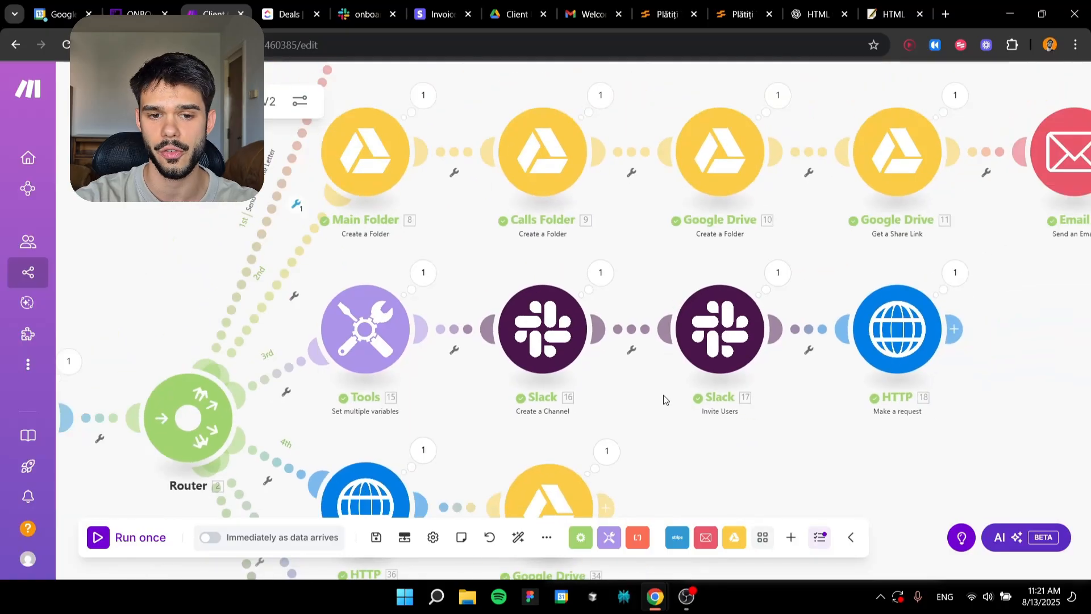
left_click_drag(936, 390, 290, 249)
left_click(946, 408)
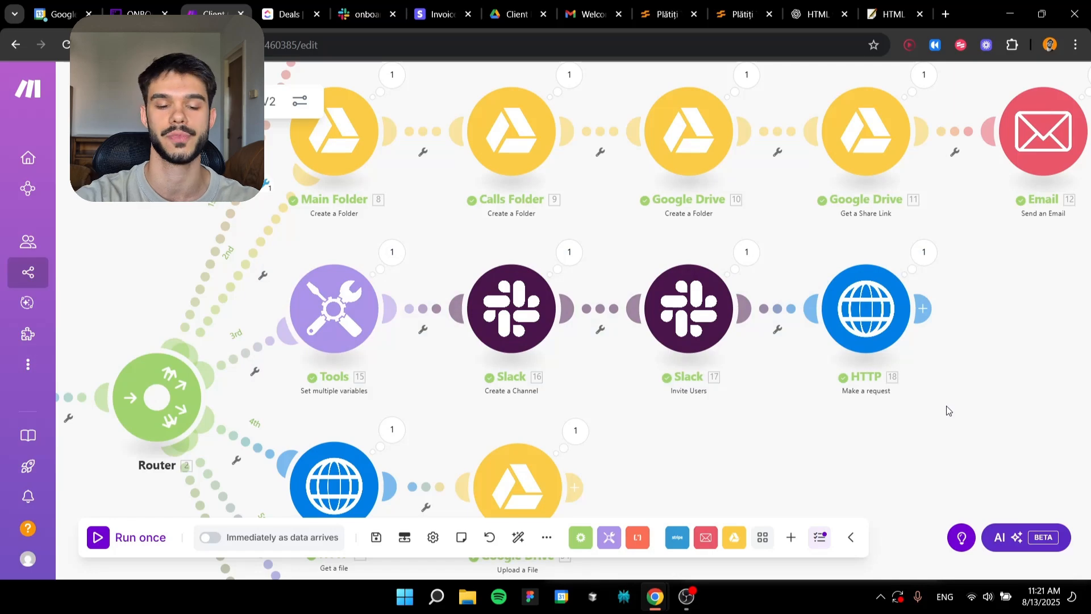
Find the fourth branch's HTTP Get a file module and inspect the input and output bundles of its last run.
left_click_drag(784, 406, 916, 275)
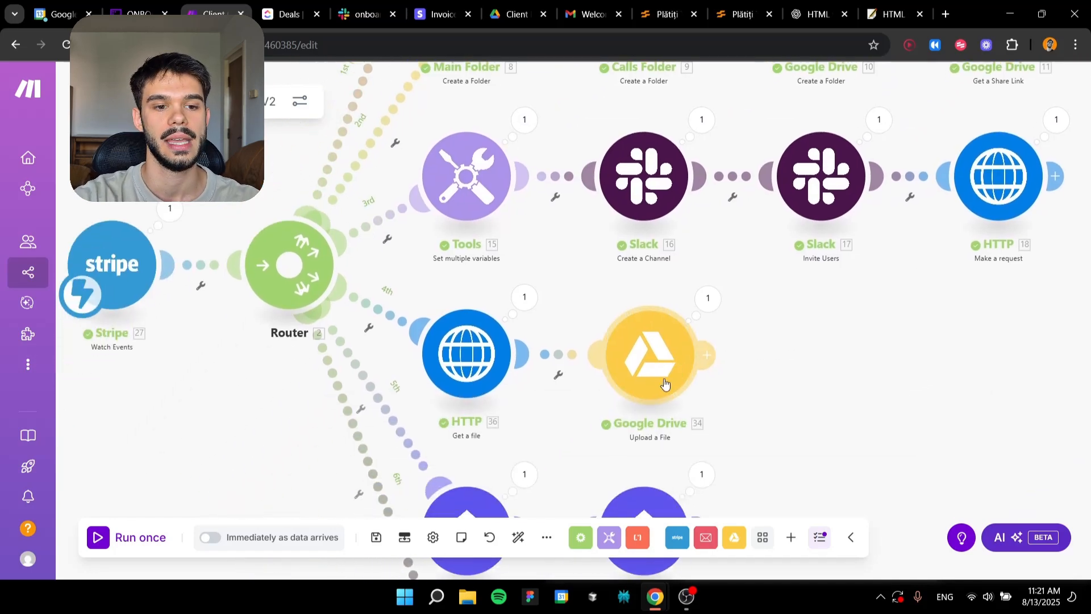
scroll(675, 370, "up", 3)
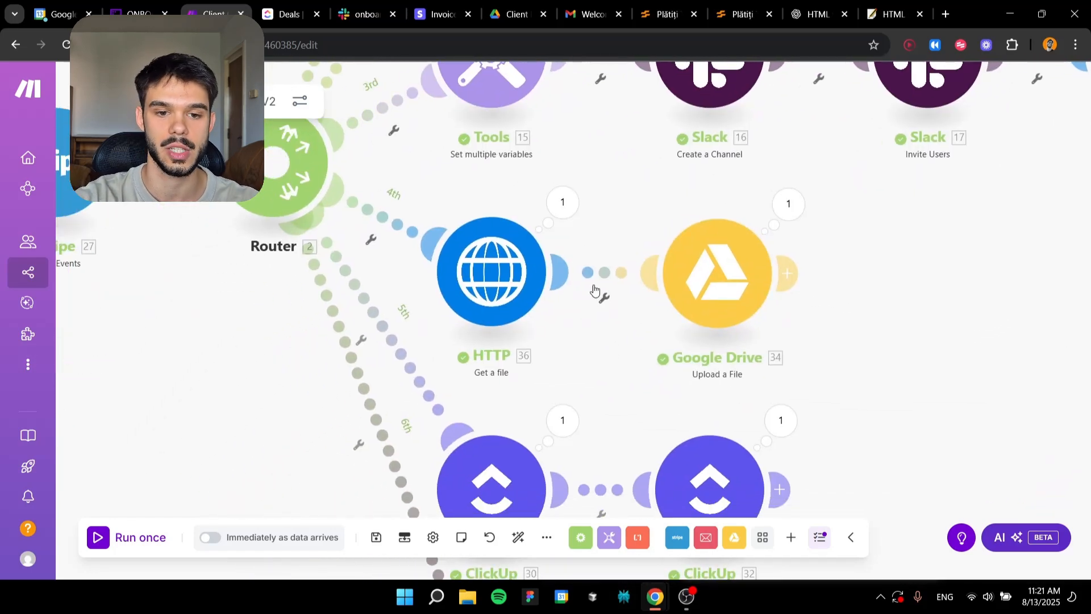
left_click_drag(154, 193, 252, 234)
left_click_drag(888, 306, 857, 297)
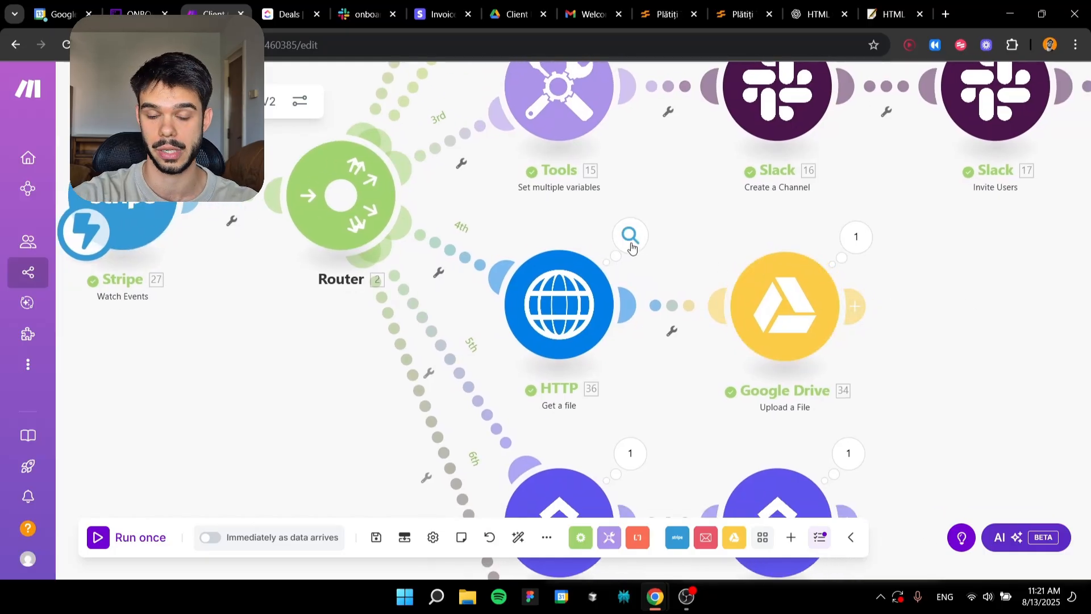
scroll(580, 340, "up", 2)
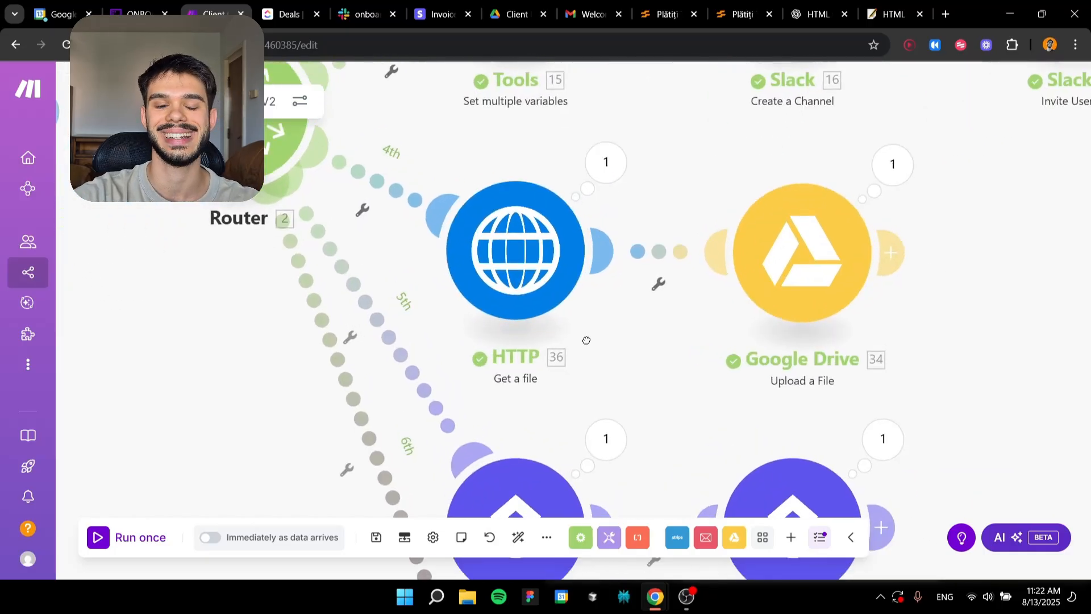
left_click_drag(580, 339, 659, 384)
left_click(683, 207)
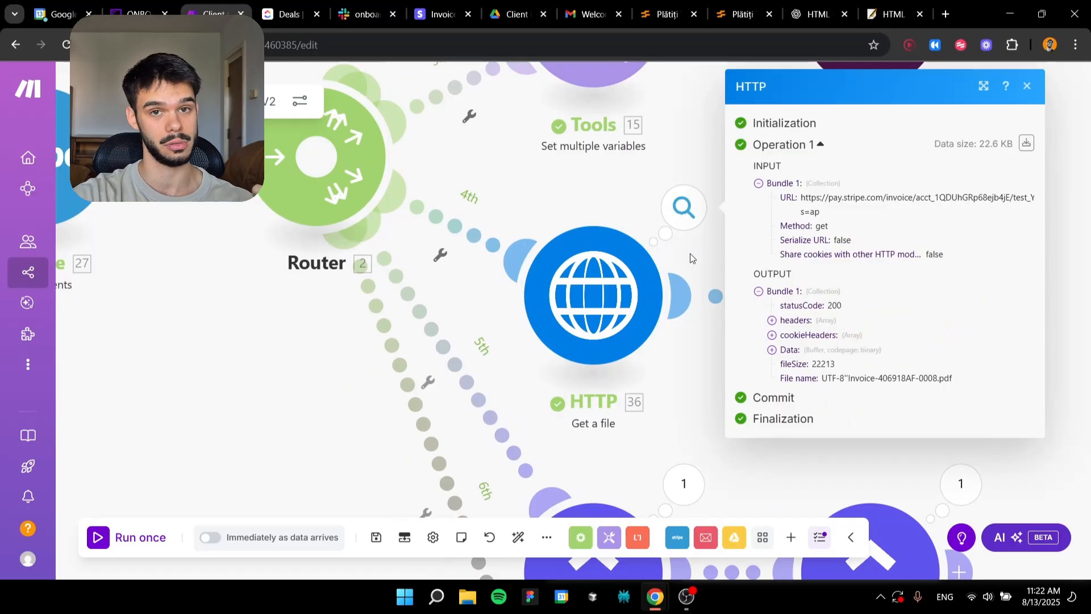
left_click(684, 483)
left_click(643, 441)
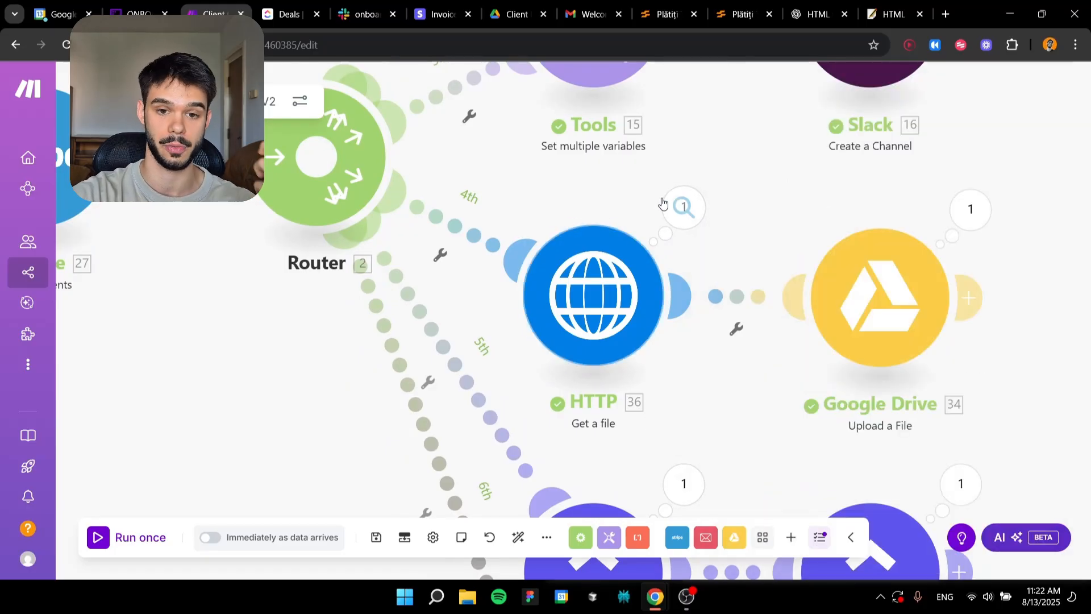
left_click(684, 208)
Review the invoice_pdf URL mapping in the HTTP Get a file module and save the module.
left_click(628, 294)
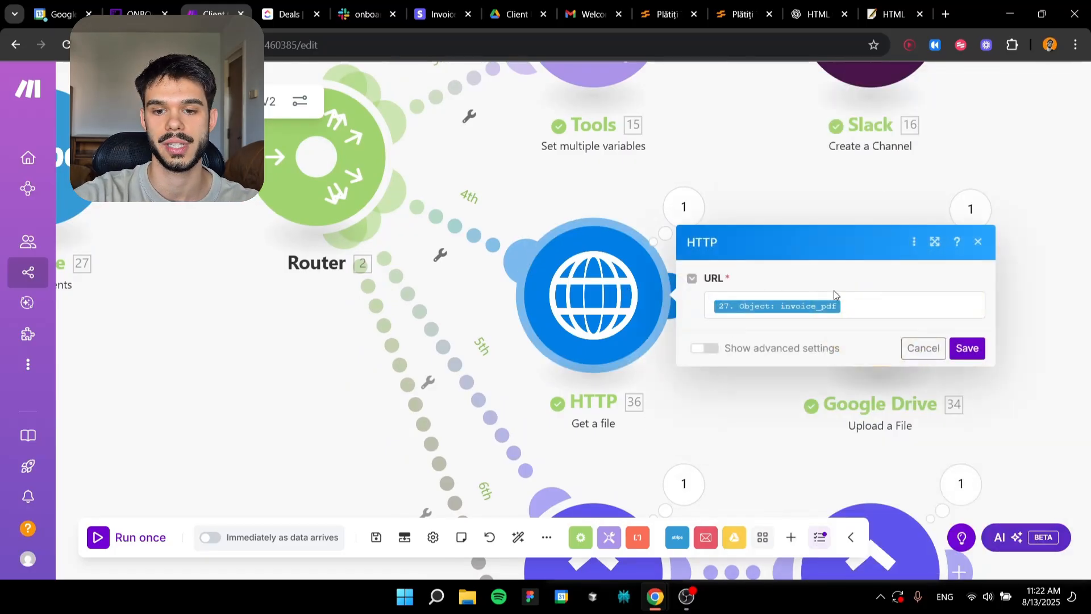
left_click_drag(166, 195, 259, 229)
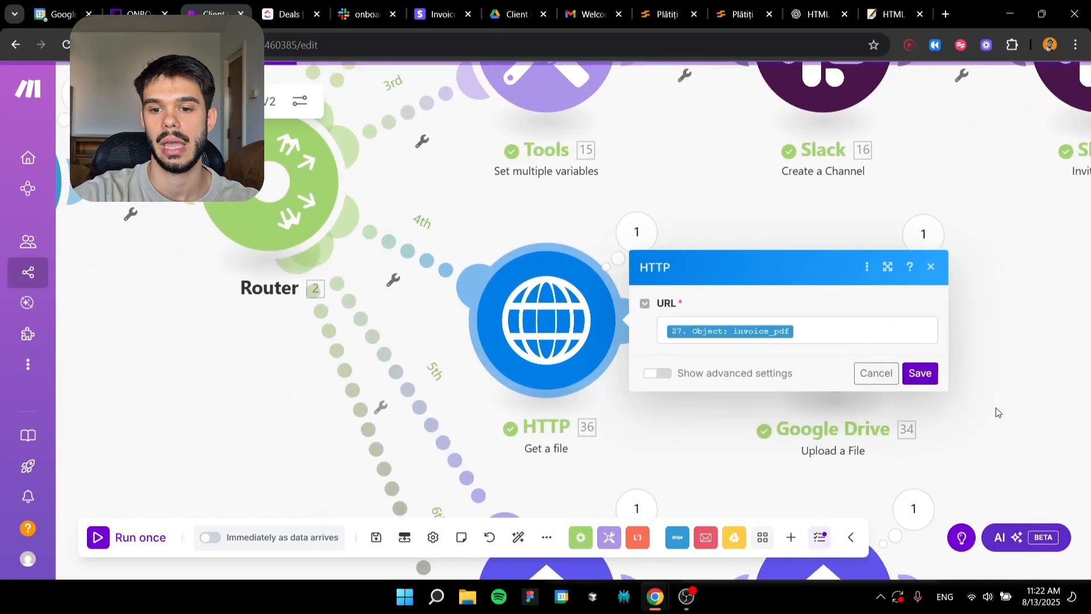
left_click(912, 372)
Review the Google Drive Upload a File module's folder location and file source, and save the module.
left_click_drag(906, 371, 820, 354)
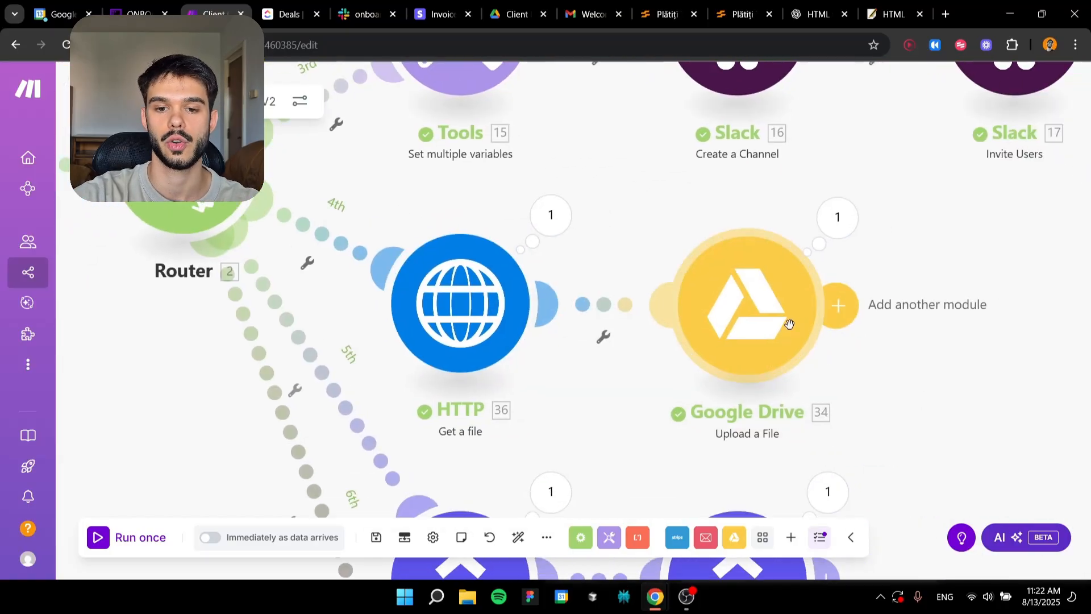
left_click(775, 290)
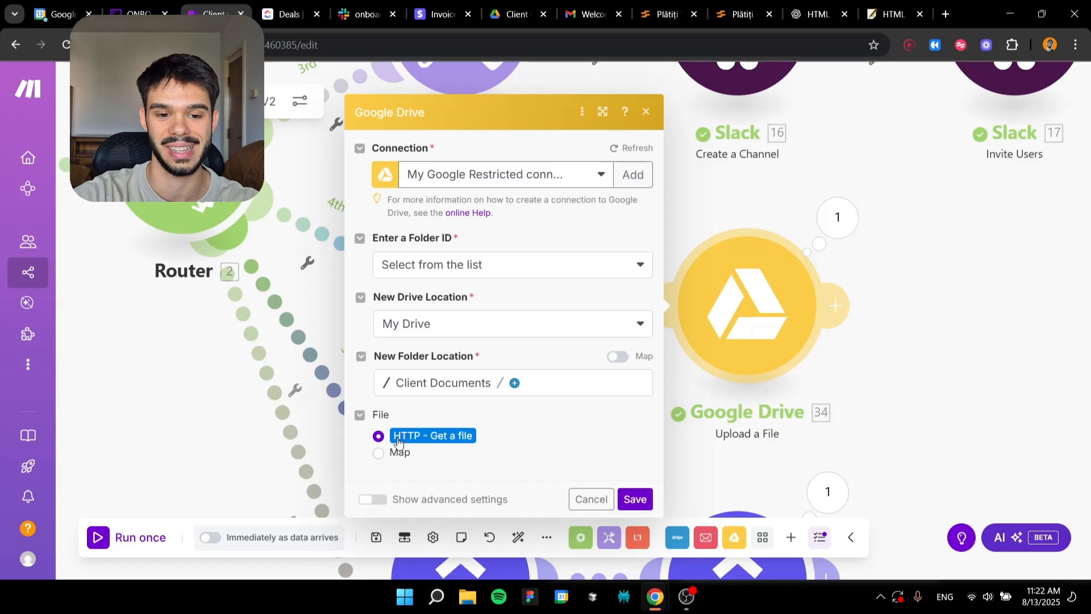
left_click(635, 499)
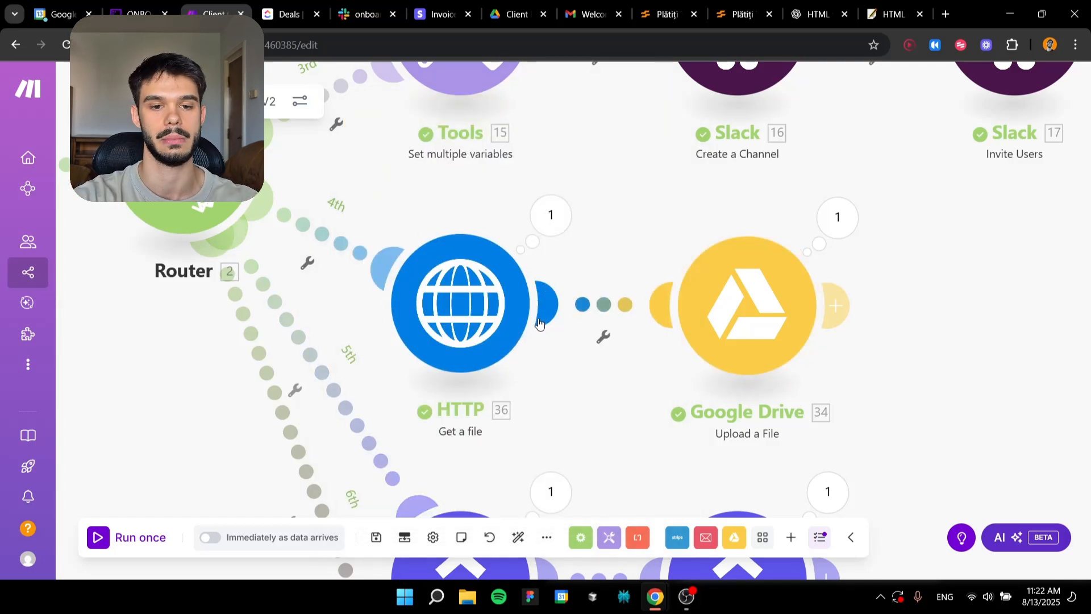
Examine the fifth branch's ClickUp modules, List Filtered Tasks and Edit a Task with Custom Fields.
scroll(539, 323, "down", 5)
scroll(565, 268, "down", 3)
scroll(563, 284, "up", 1)
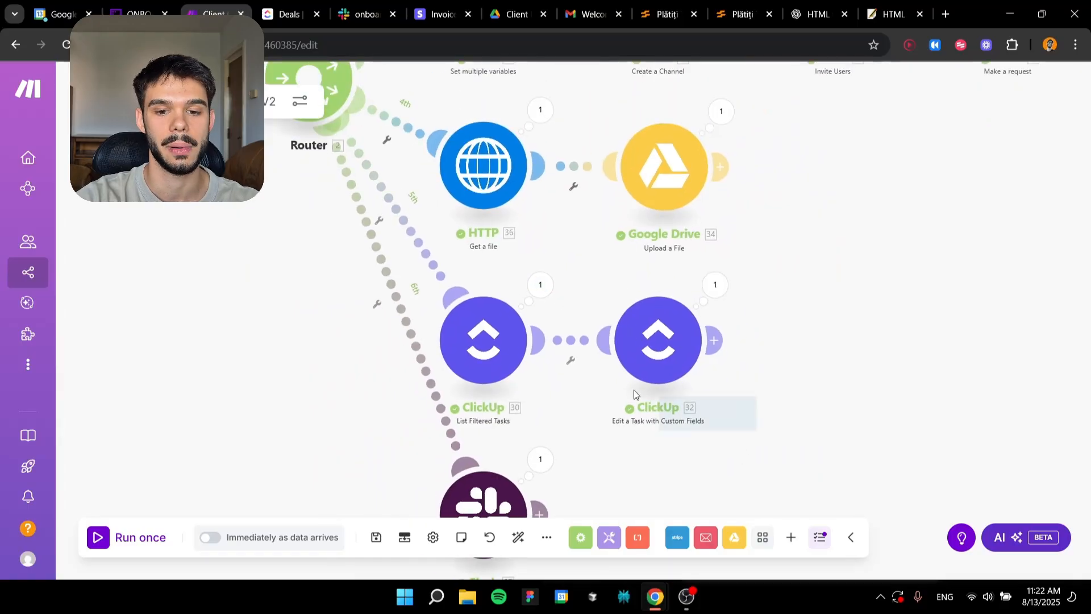
scroll(682, 369, "up", 2)
left_click_drag(659, 378, 734, 372)
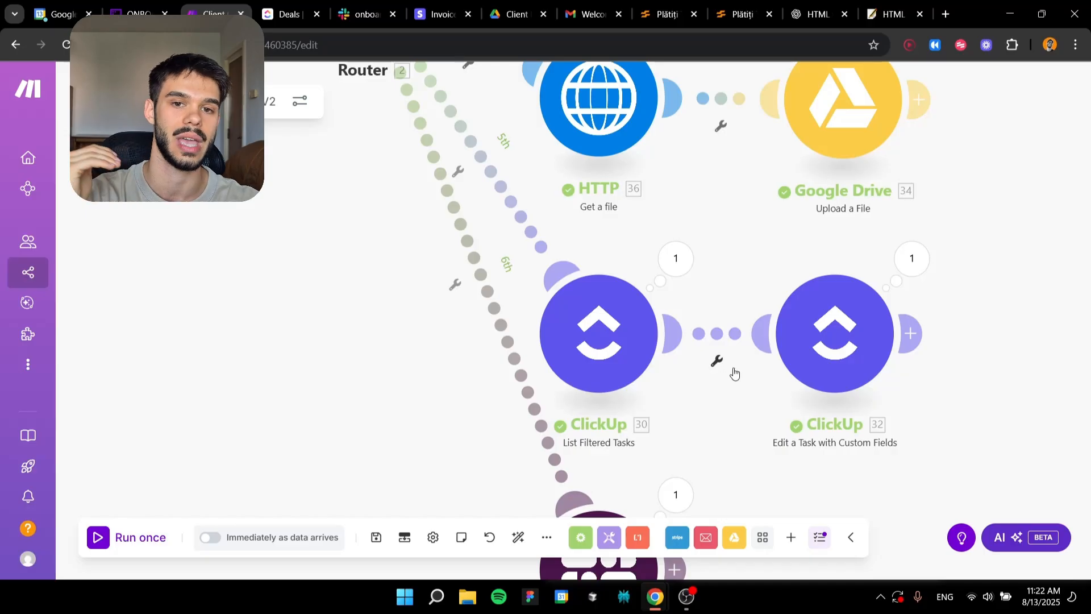
left_click_drag(555, 270, 524, 252)
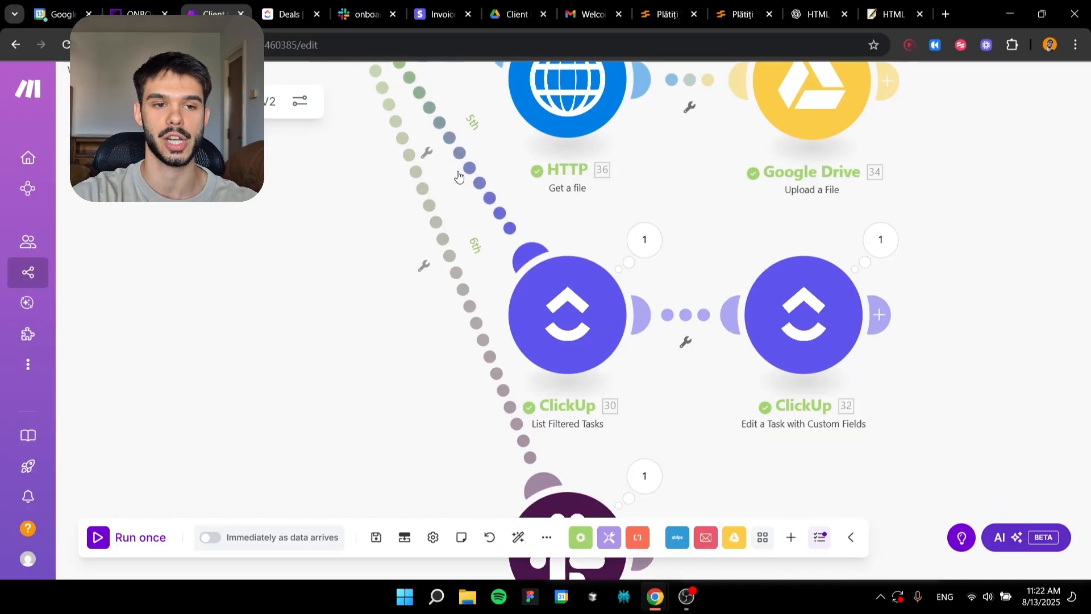
Switch to ClickUp, open the Sales Pipeline list and examine its columns from Company Name through Description of service.
left_click(278, 13)
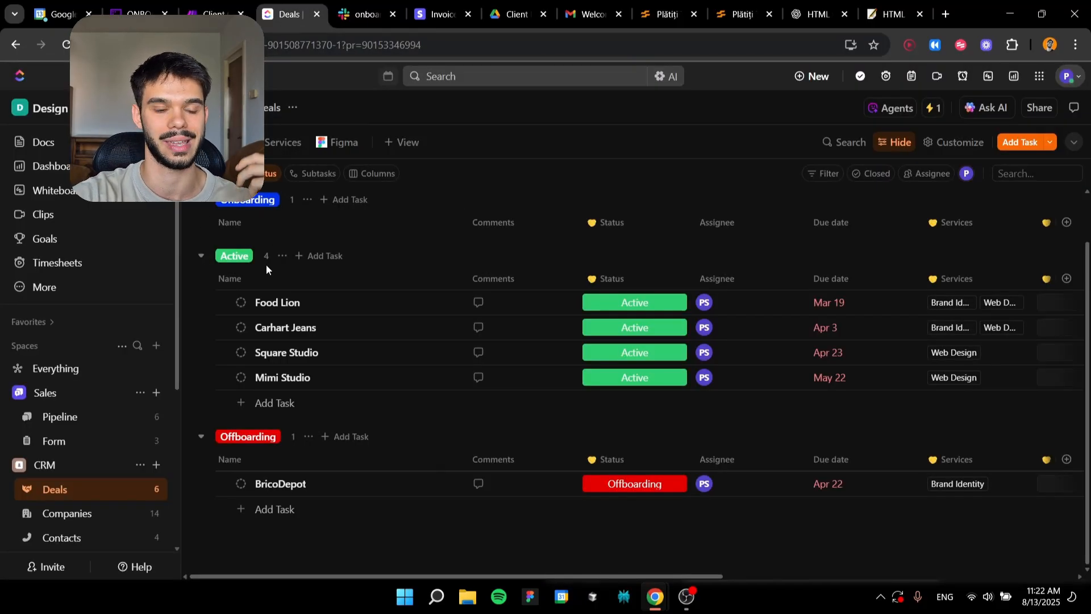
left_click(85, 425)
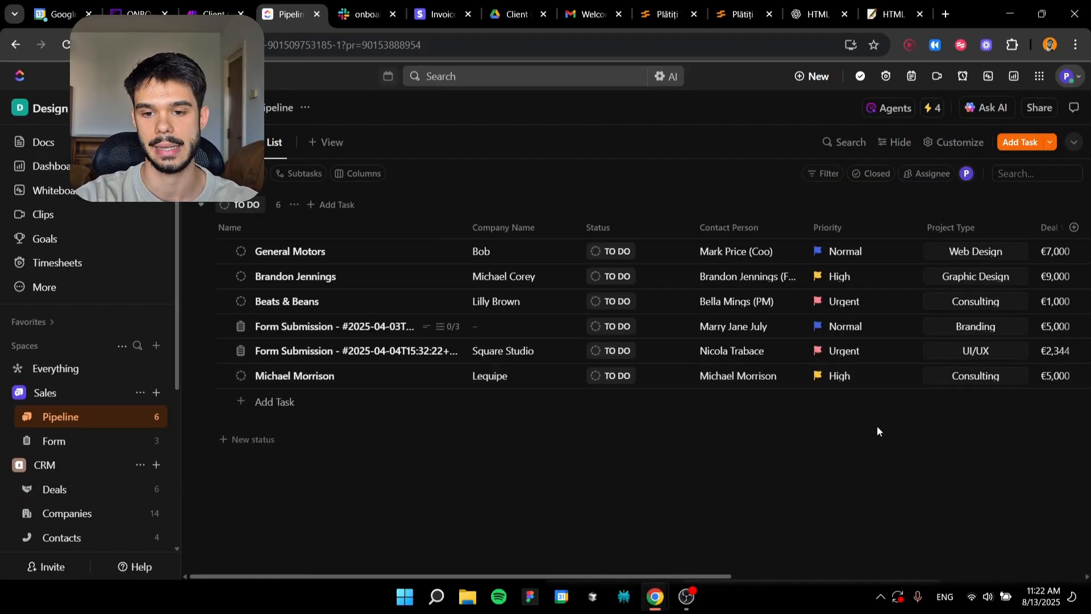
scroll(805, 334, "right", 3)
scroll(804, 334, "left", 3)
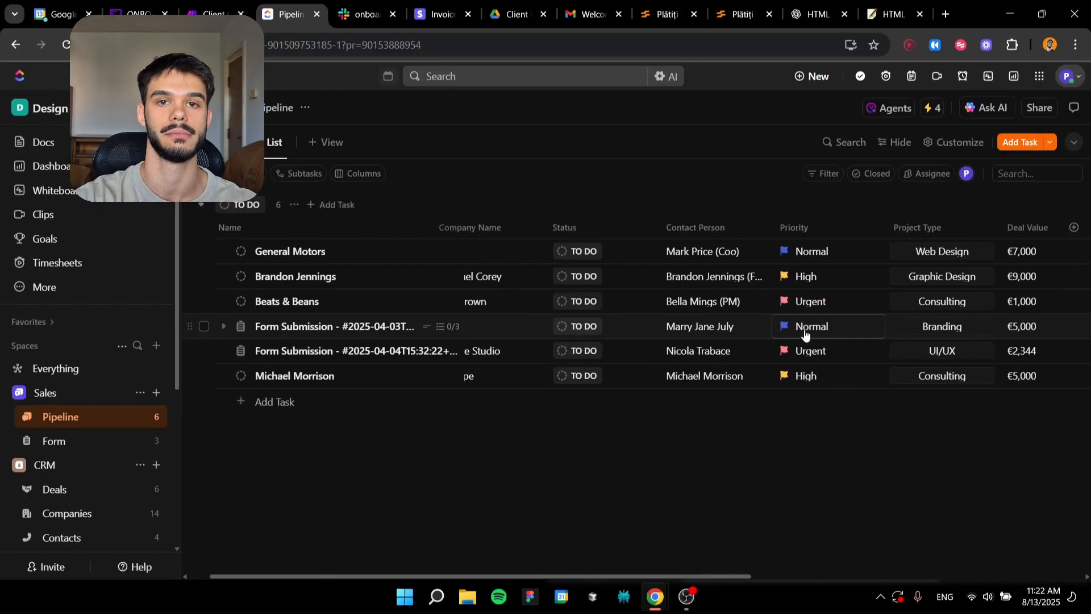
scroll(824, 310, "left", 1)
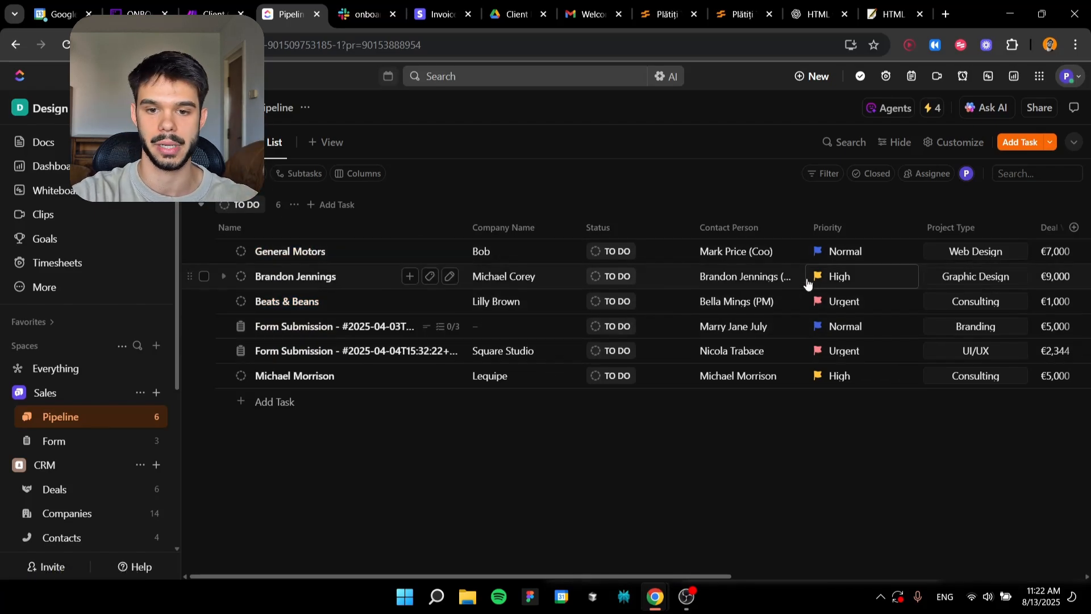
scroll(859, 307, "right", 8)
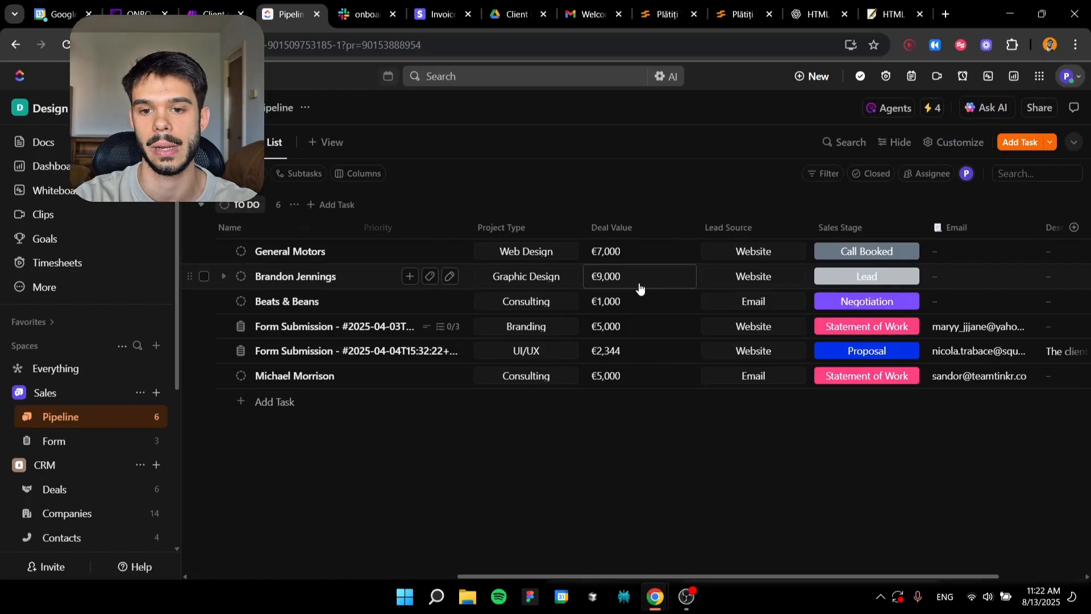
scroll(829, 270, "right", 5)
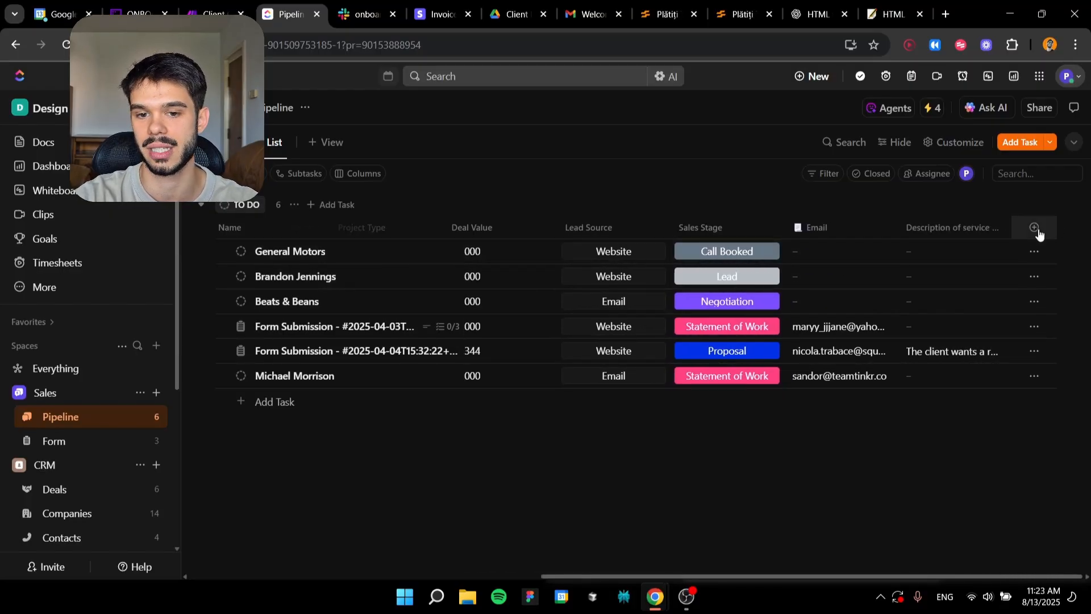
Examine the Sales Stage options available for the Pipeline tasks, from Lead through Rejected Proposal, leaving the stages as they are.
left_click(726, 327)
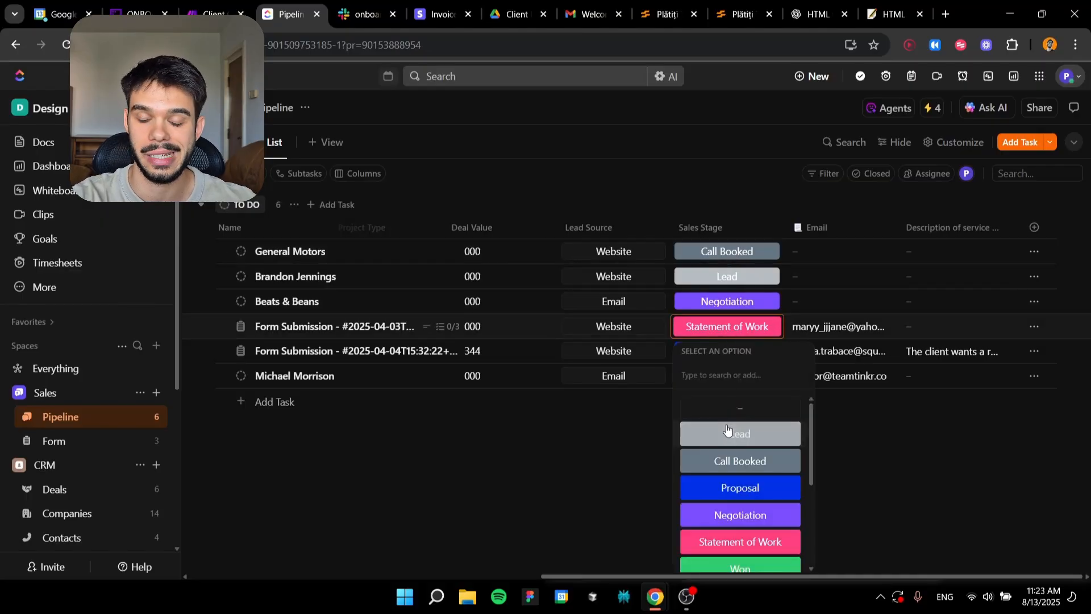
scroll(727, 511, "down", 1)
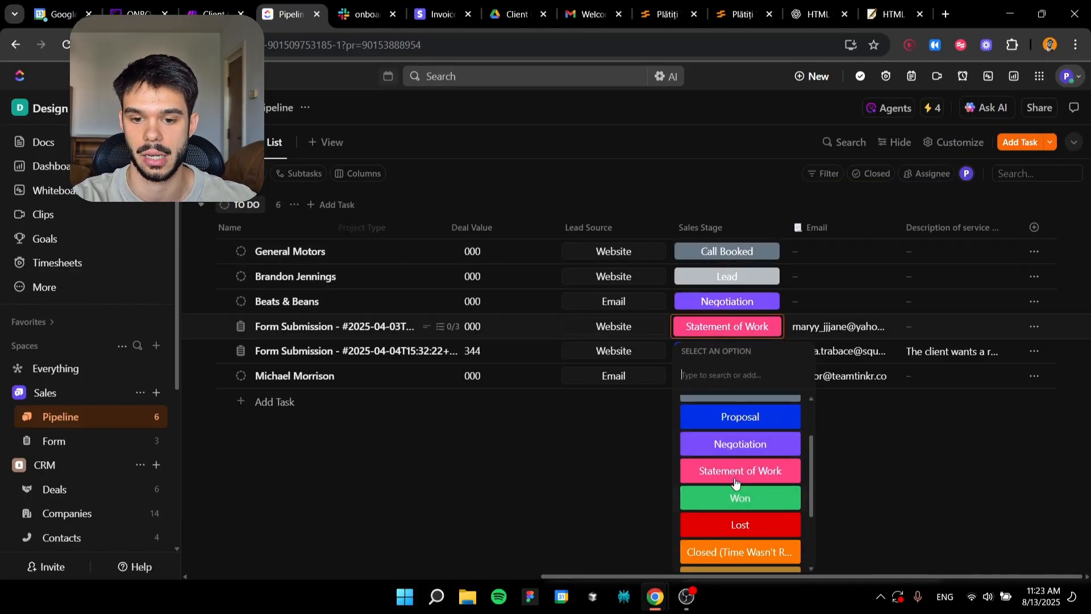
scroll(730, 488, "down", 1)
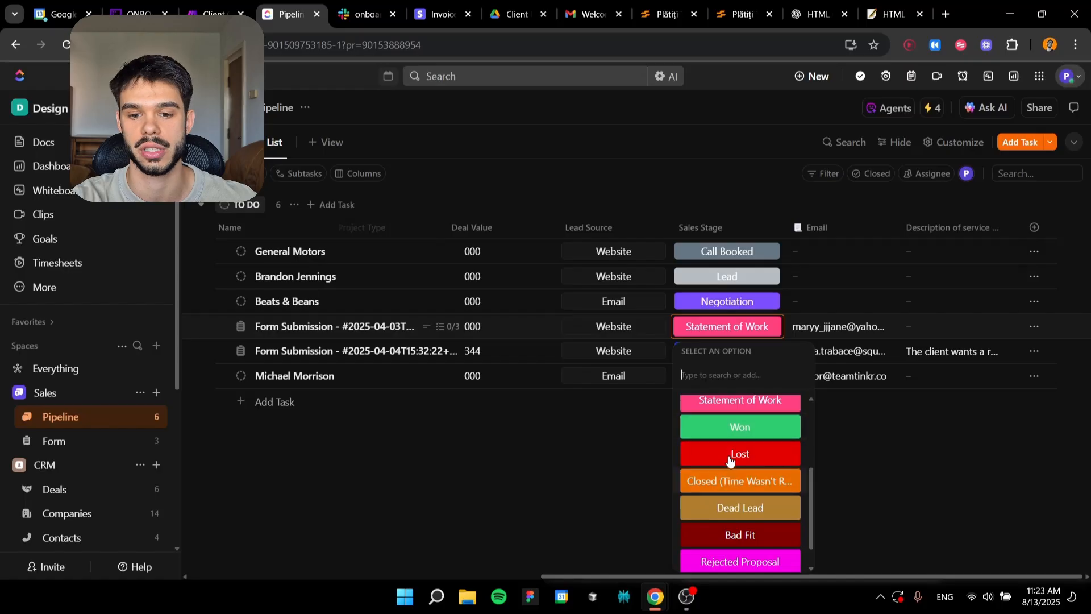
scroll(734, 511, "up", 1)
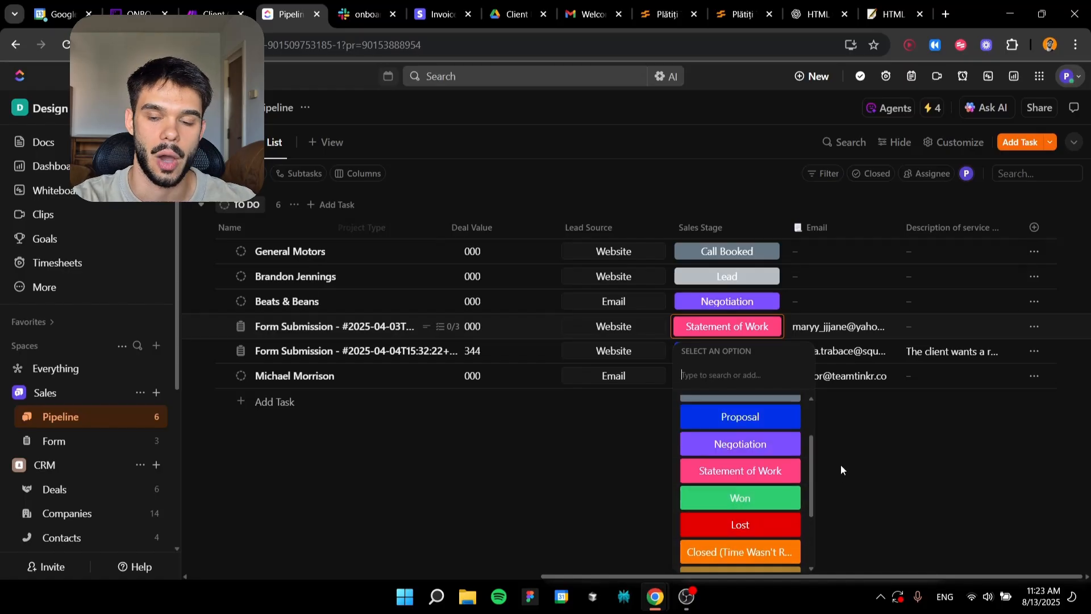
left_click(901, 435)
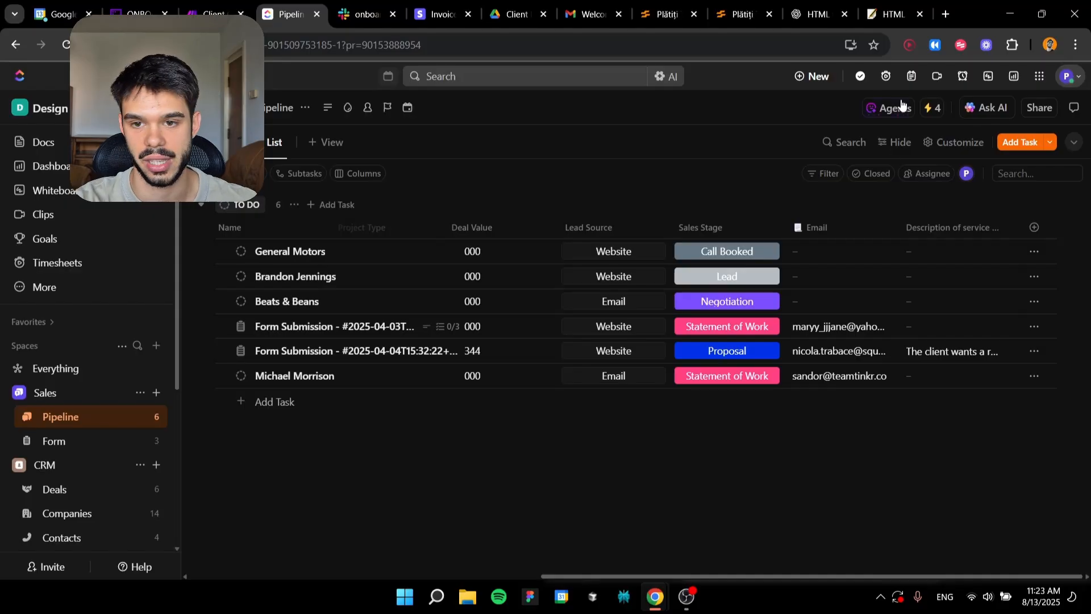
left_click(741, 303)
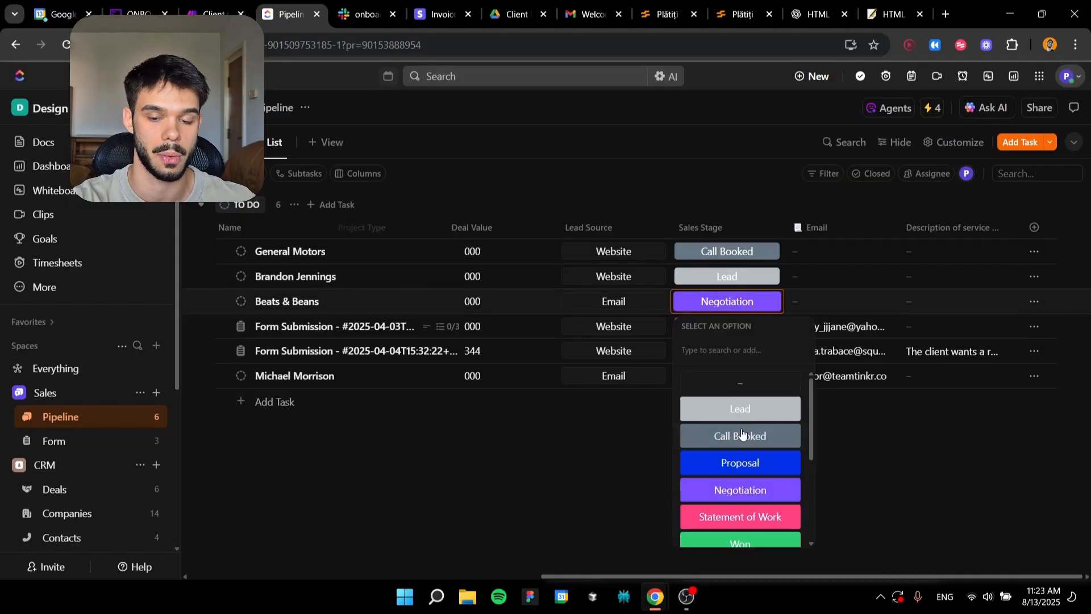
scroll(733, 479, "down", 1)
left_click(925, 456)
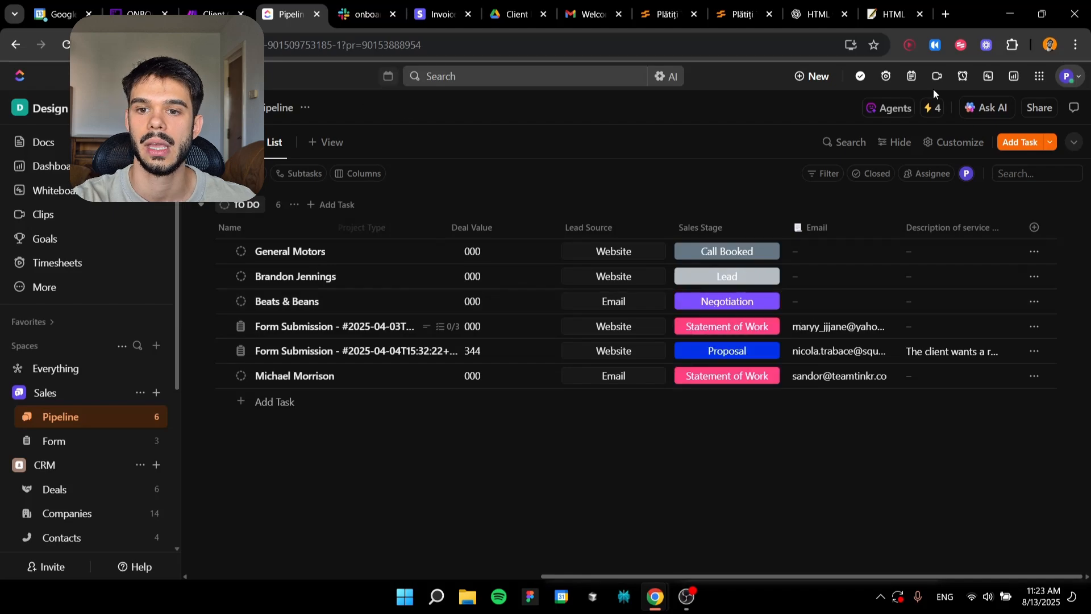
Review the Pipeline list's Automation #4, checking its Sales Stage trigger and Move to list action, and close it without changes.
left_click(931, 107)
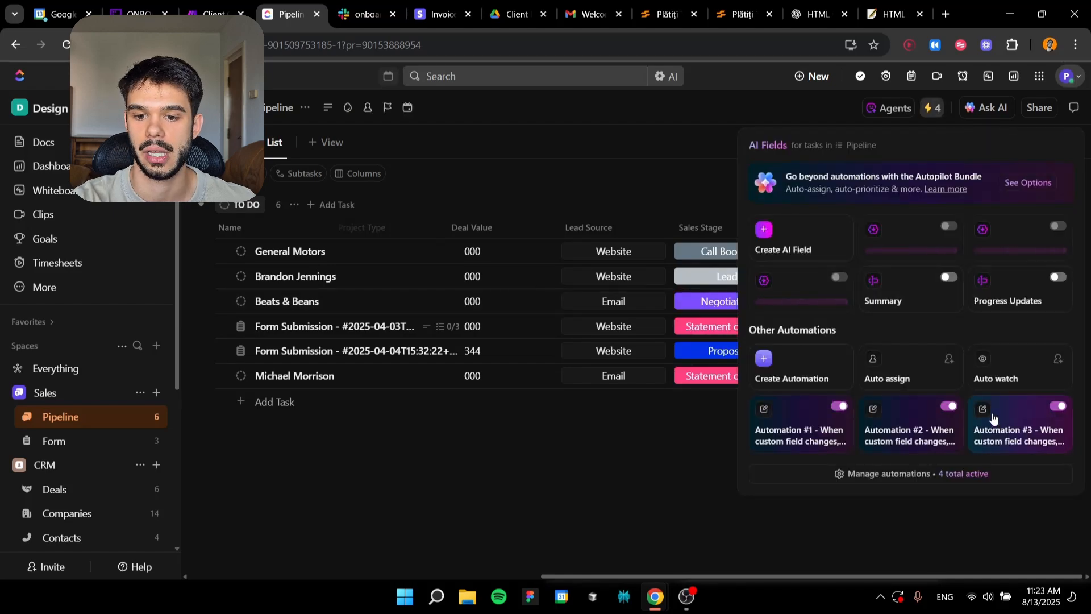
left_click(944, 469)
scroll(542, 348, "down", 2)
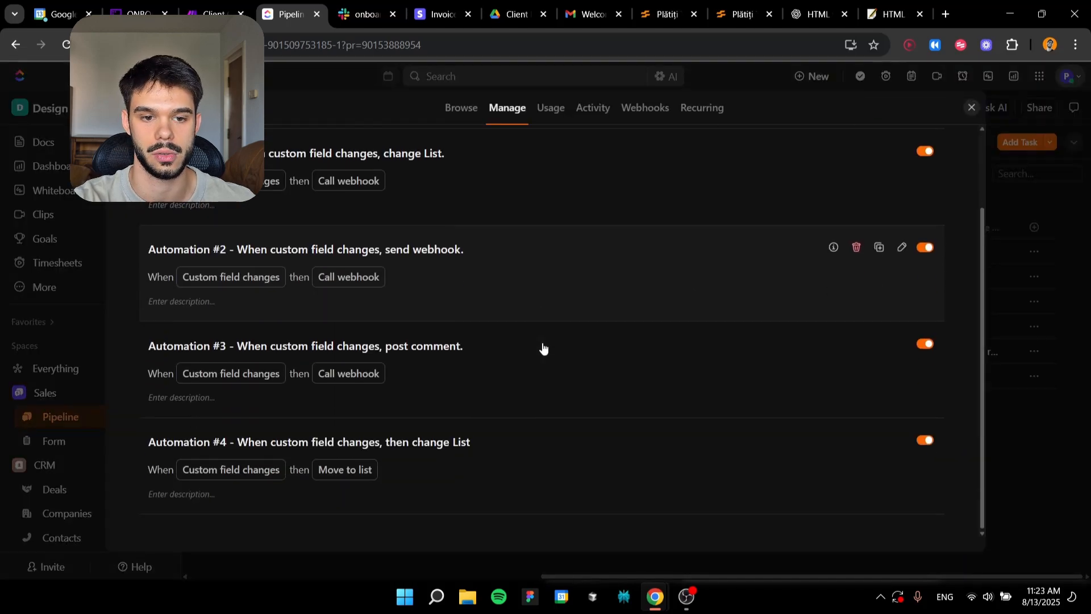
left_click(604, 468)
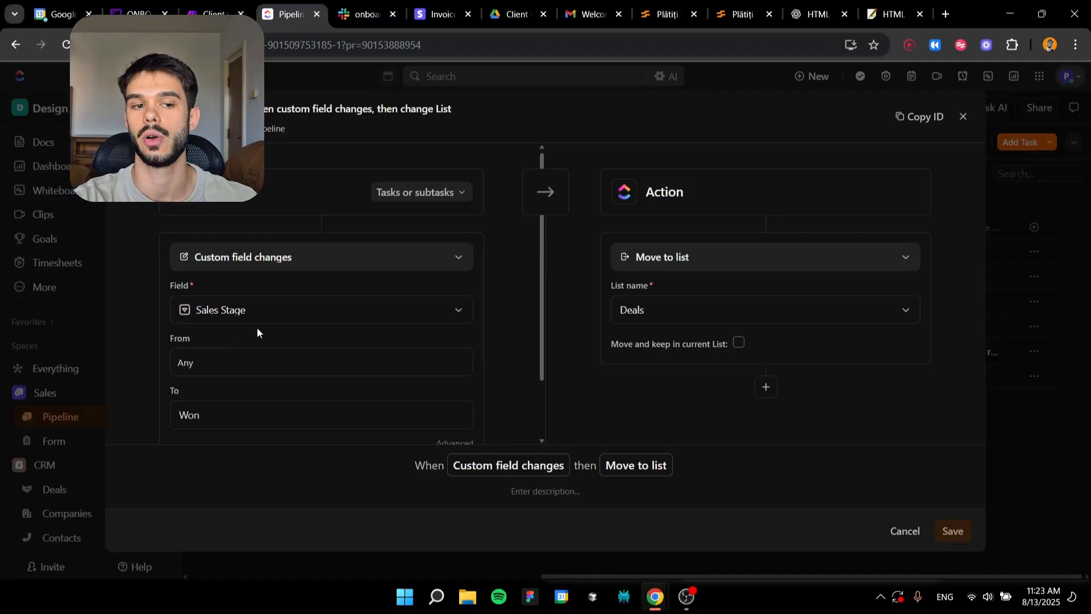
scroll(250, 329, "down", 2)
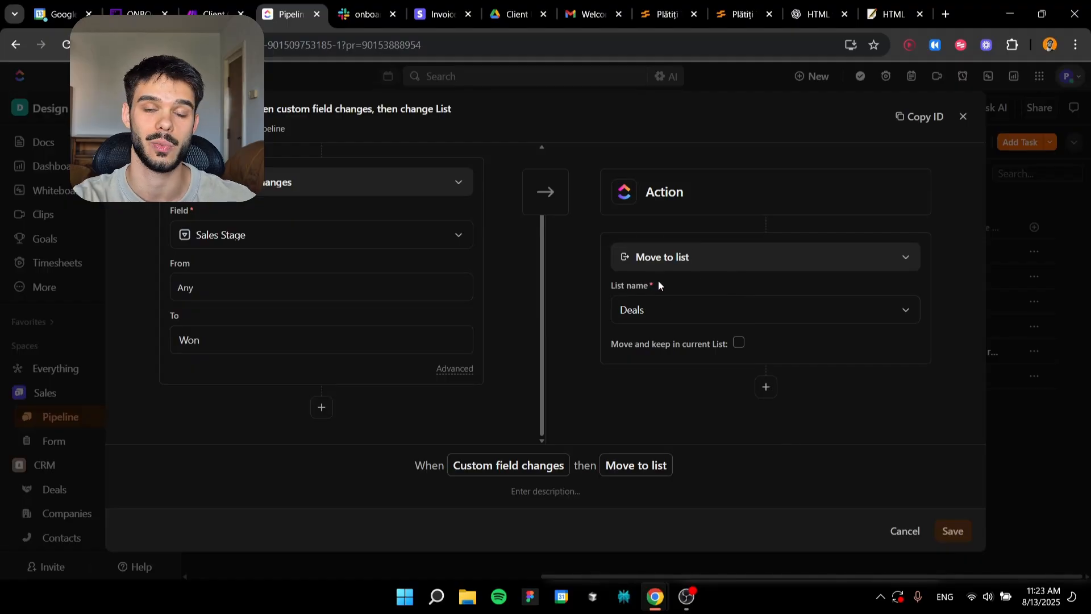
left_click(1005, 311)
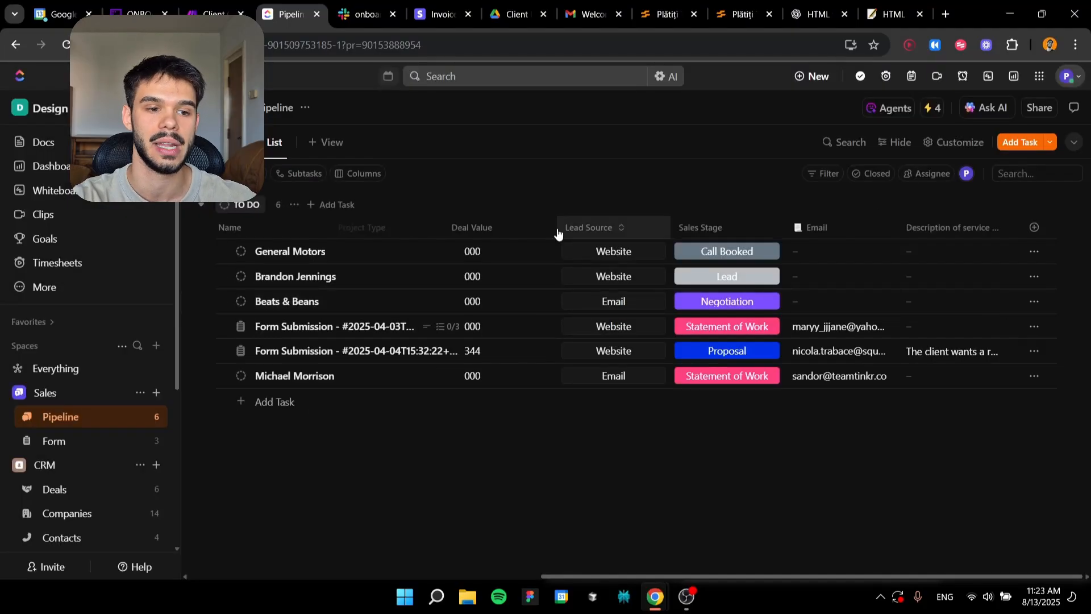
Open the CRM Deals list and examine its Onboarding, Active and Offboarding groups and its columns from Status through Deal Stage.
scroll(54, 433, "down", 1)
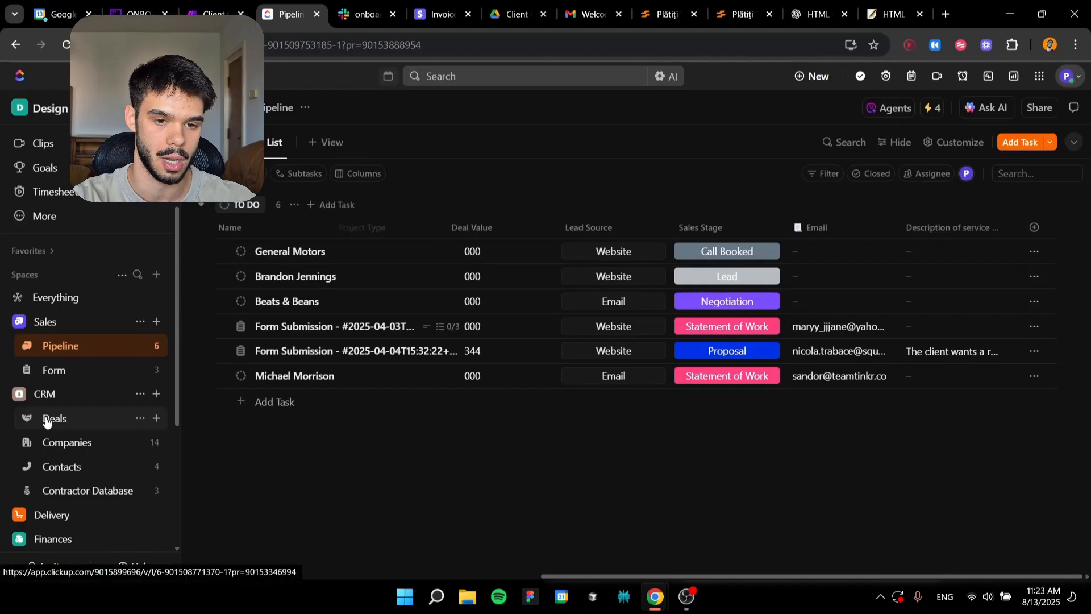
left_click(47, 421)
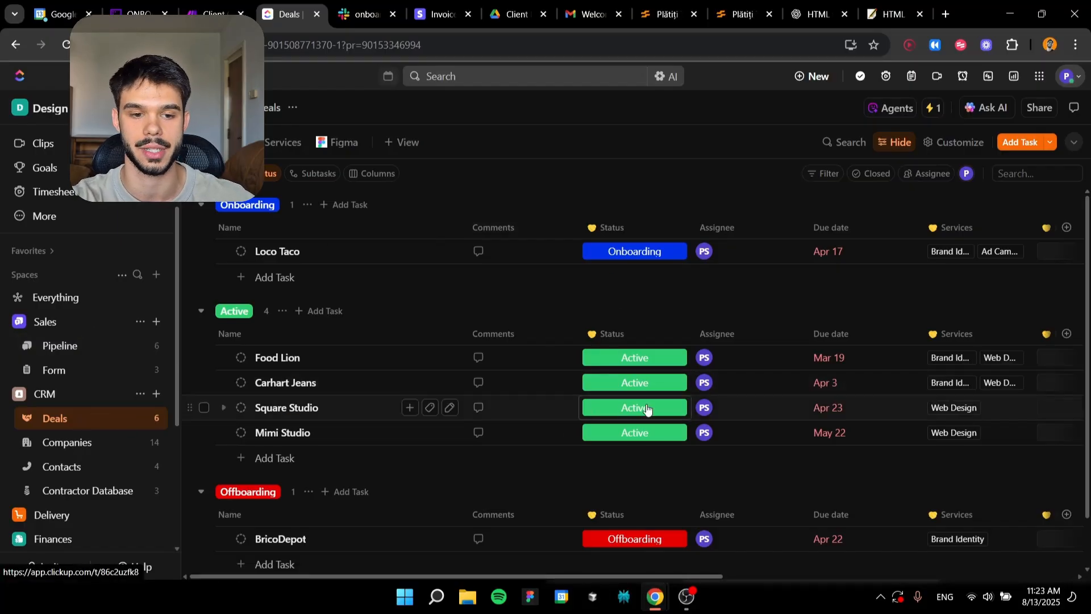
scroll(639, 408, "down", 1)
scroll(644, 401, "up", 1)
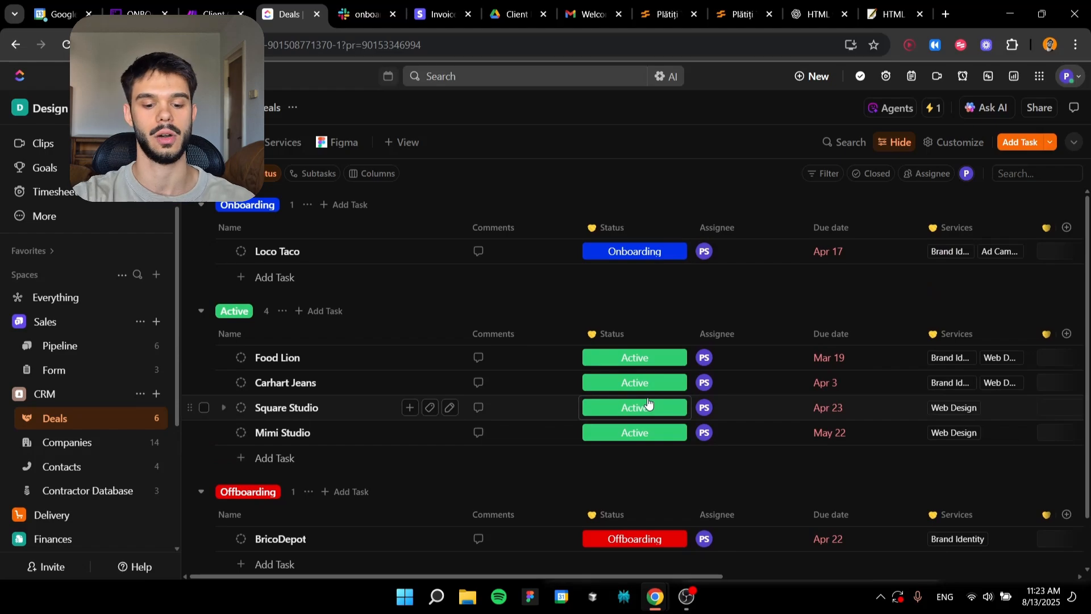
scroll(648, 404, "right", 2)
scroll(671, 401, "down", 1)
scroll(689, 393, "up", 1)
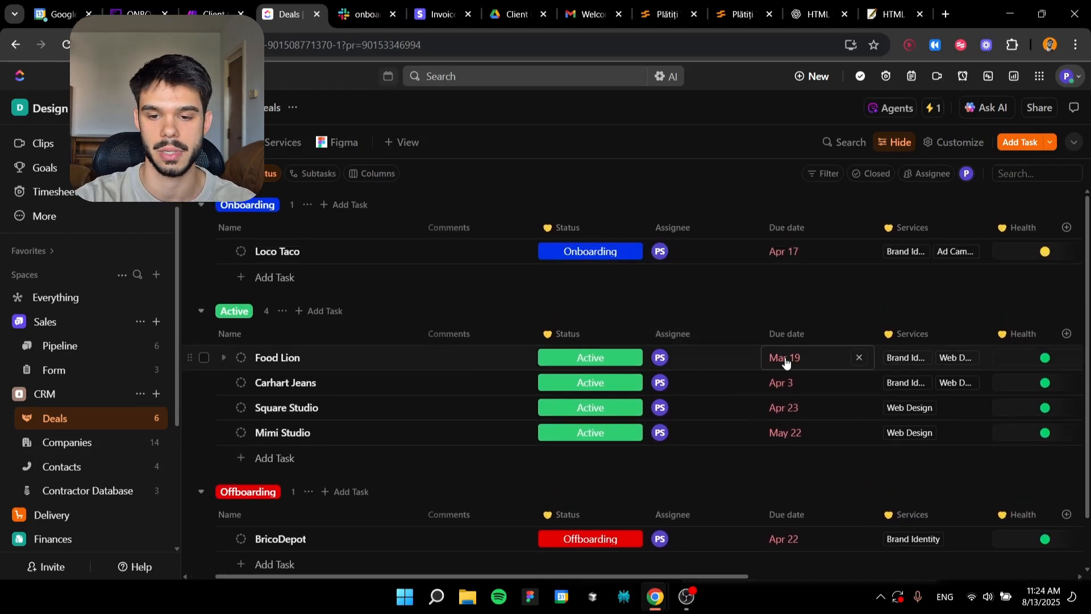
scroll(772, 364, "right", 5)
scroll(788, 372, "right", 8)
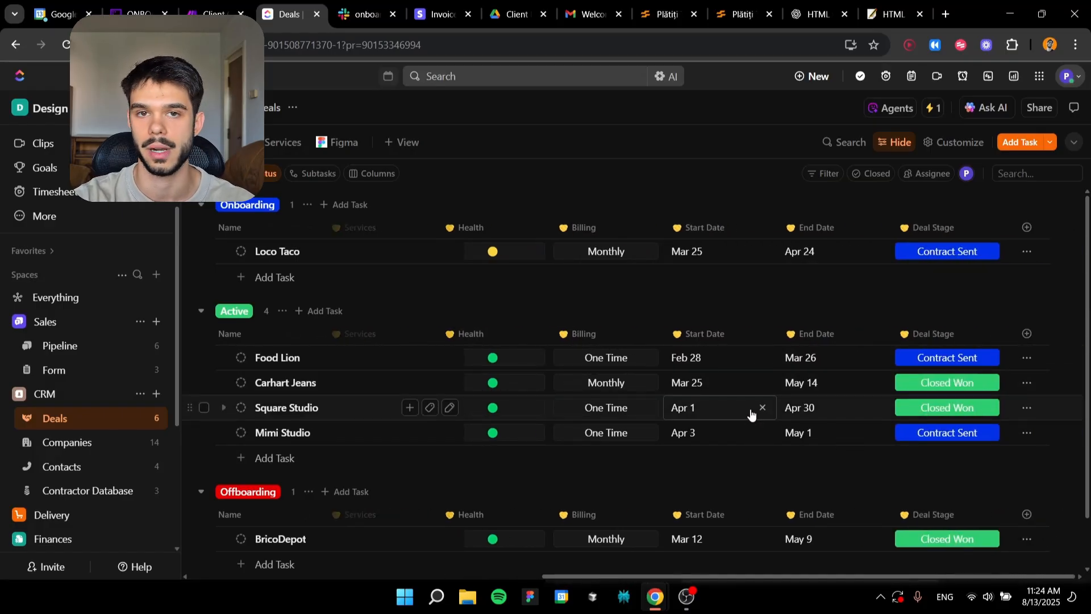
scroll(750, 414, "left", 10)
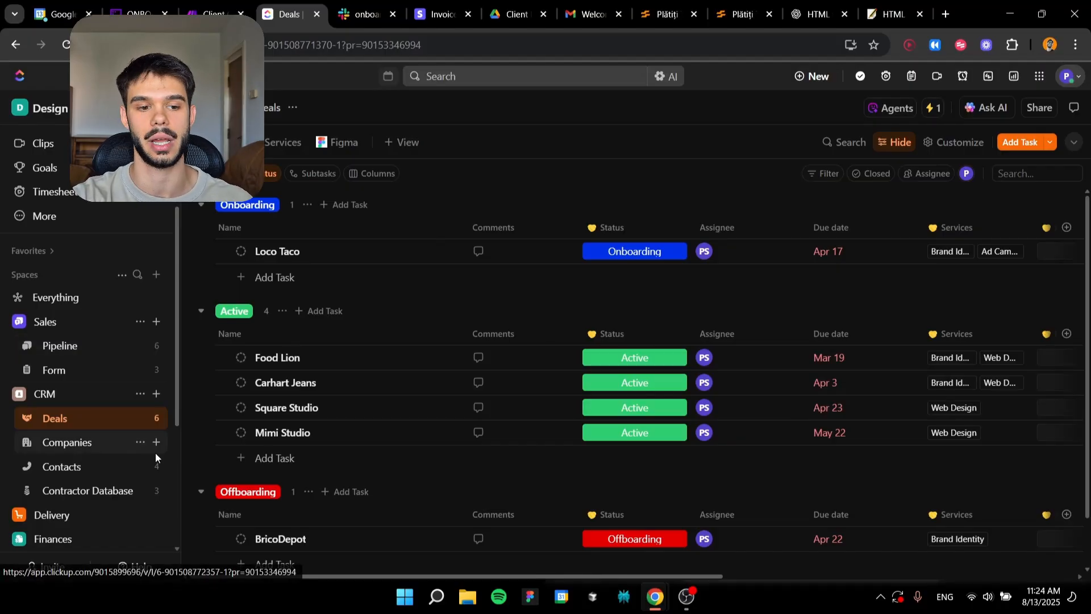
scroll(514, 435, "down", 1)
scroll(513, 436, "up", 1)
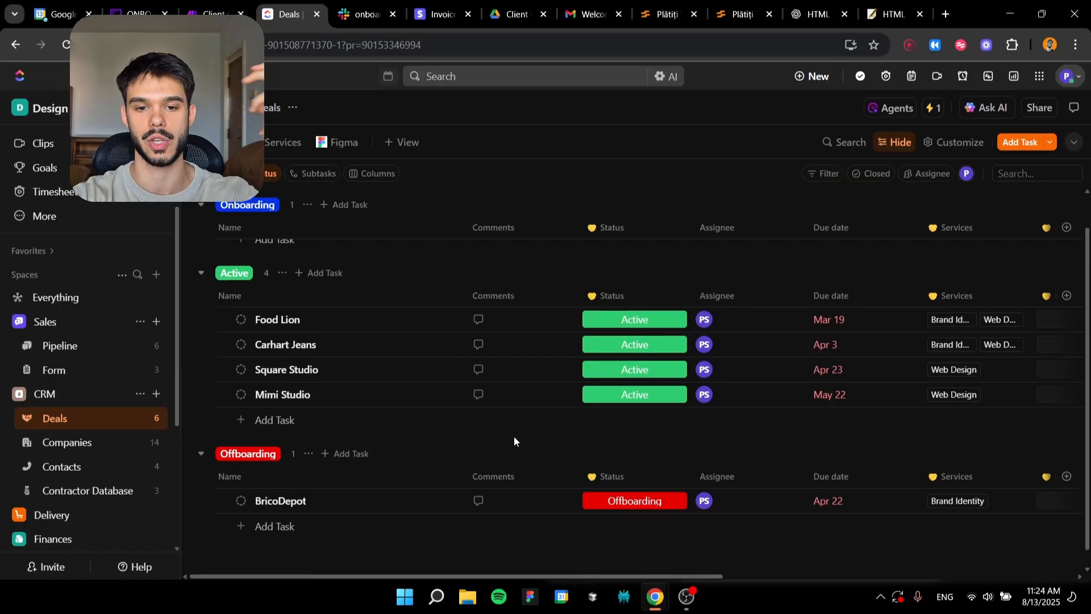
Check the fifth branch's ClickUp modules in Make, and reopen the Pipeline list in ClickUp to examine its Deal Value and Sales Stage columns.
key("ctrl+shift+Tab")
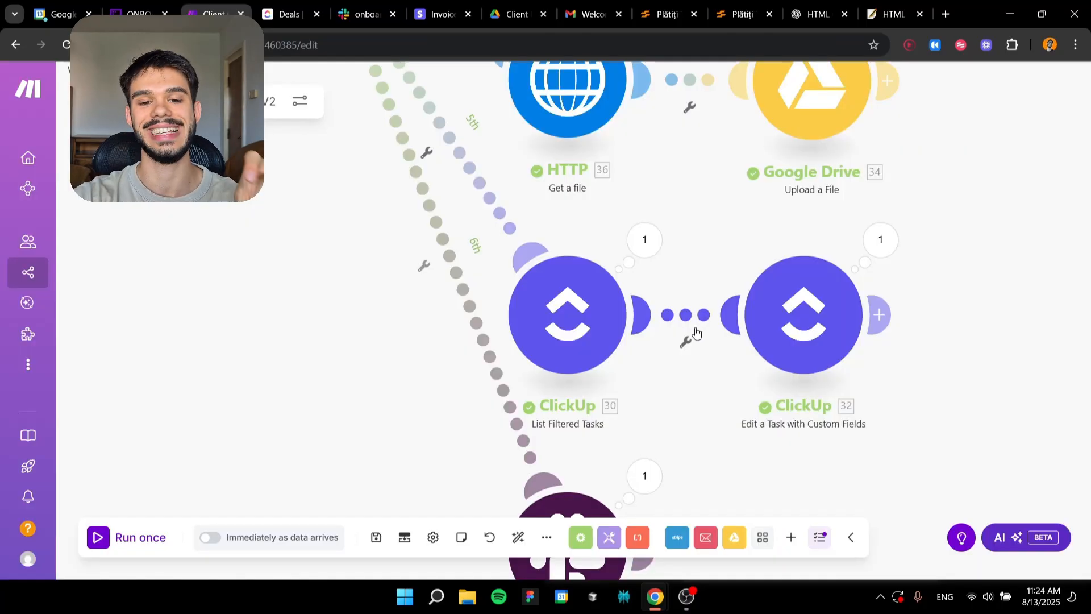
scroll(625, 301, "up", 2)
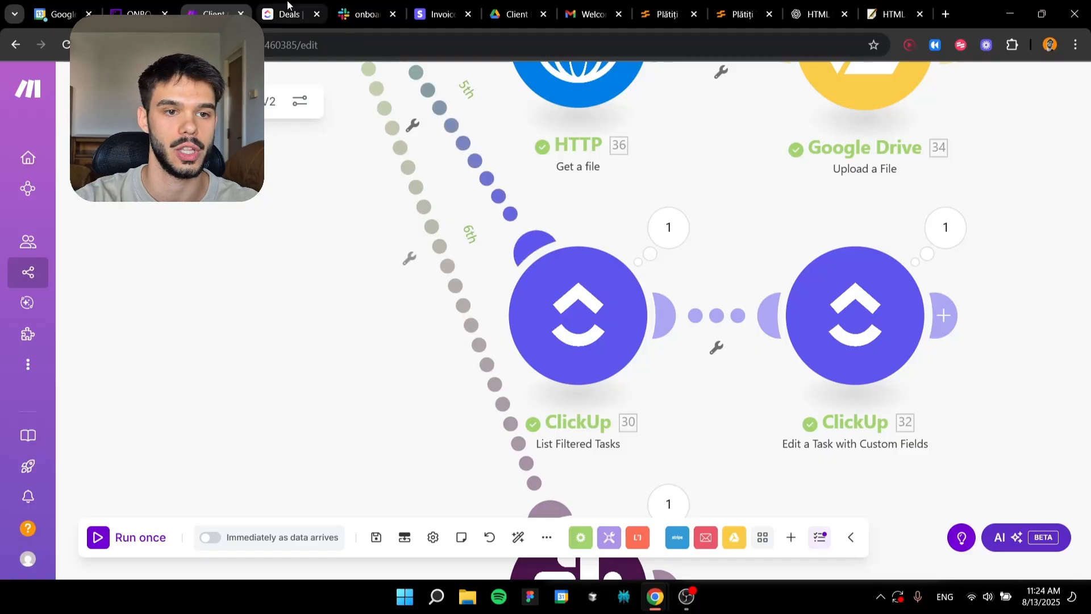
key("ctrl+Tab")
left_click(78, 346)
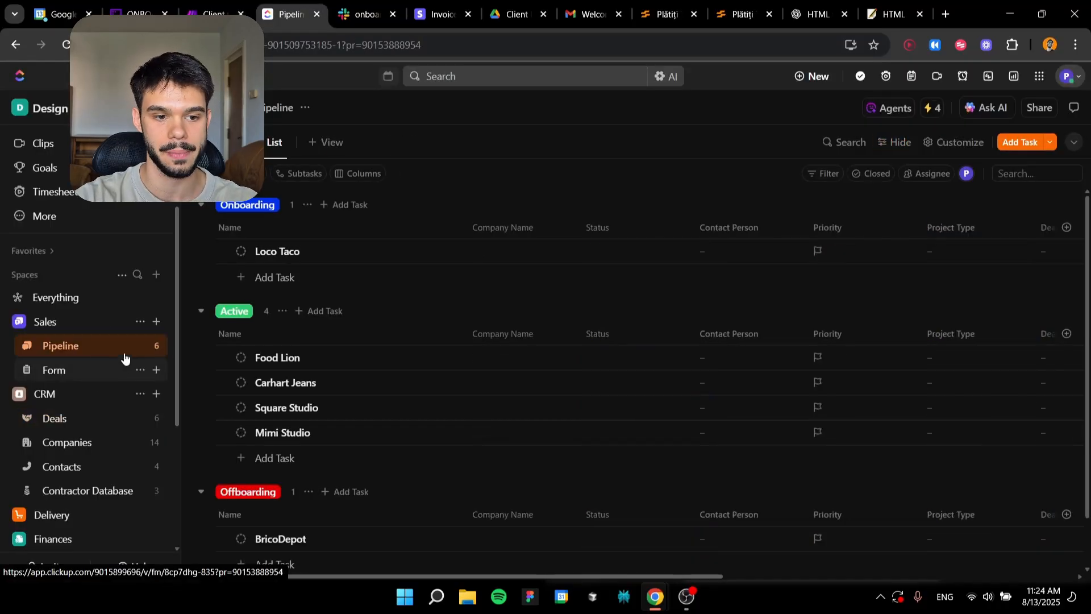
scroll(907, 369, "right", 5)
scroll(841, 353, "left", 3)
scroll(780, 335, "right", 5)
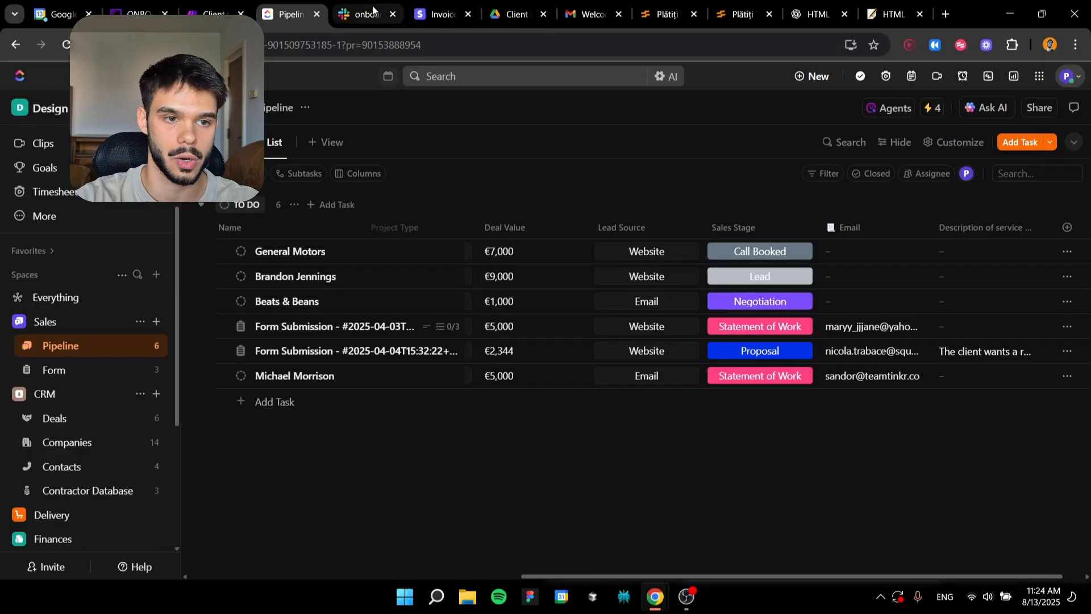
Switch to Make and review the Task ID, Deal Value and Sales Stage settings of the Edit a Task with Custom Fields module.
left_click(218, 13)
left_click_drag(872, 331, 656, 301)
scroll(653, 293, "down", 2)
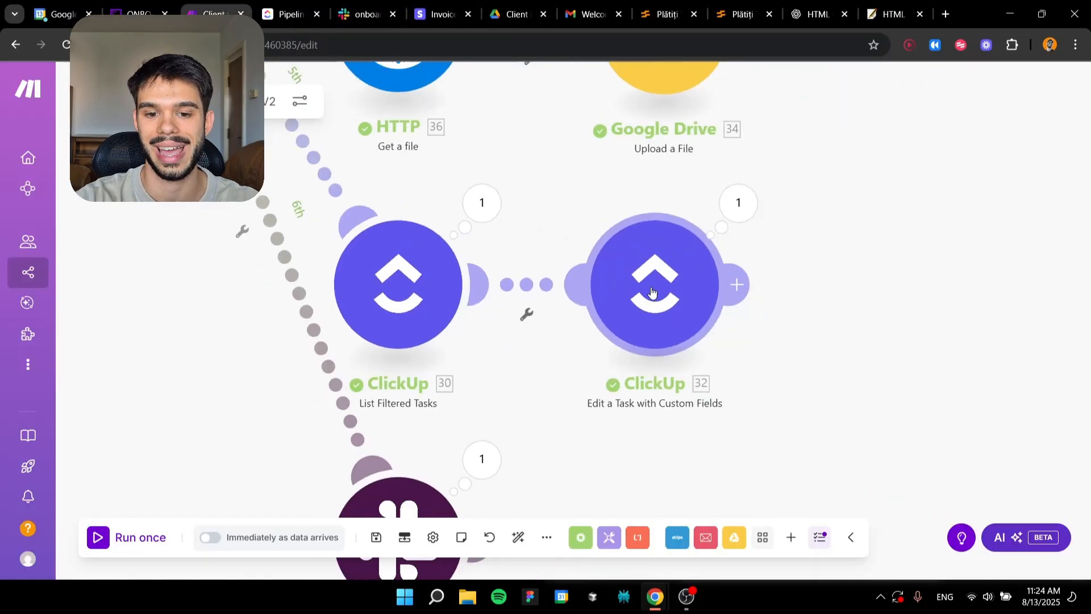
left_click_drag(660, 262, 578, 290)
left_click(580, 292)
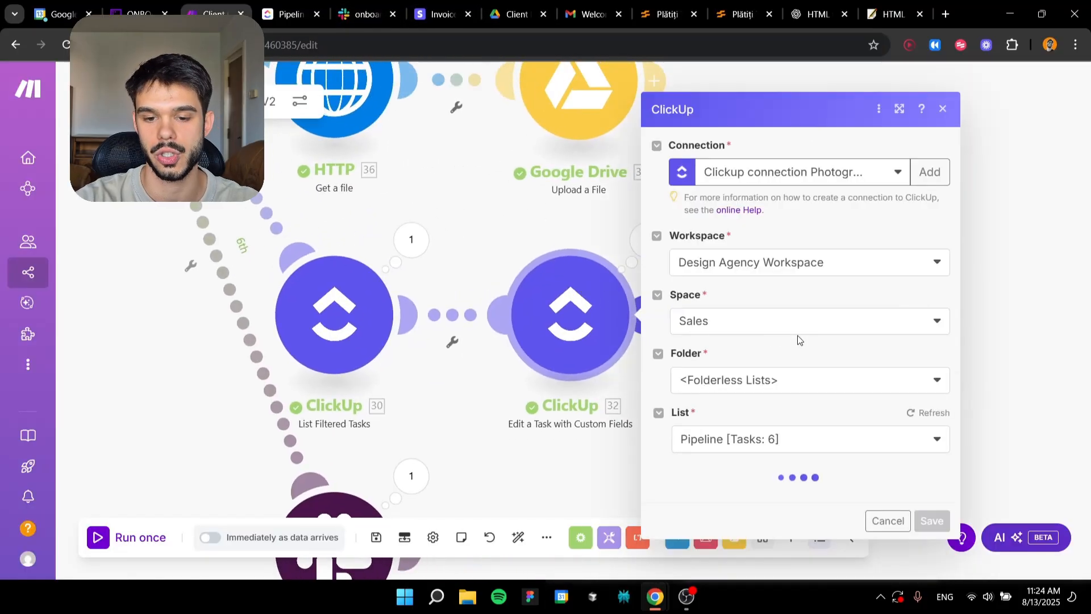
scroll(793, 358, "down", 15)
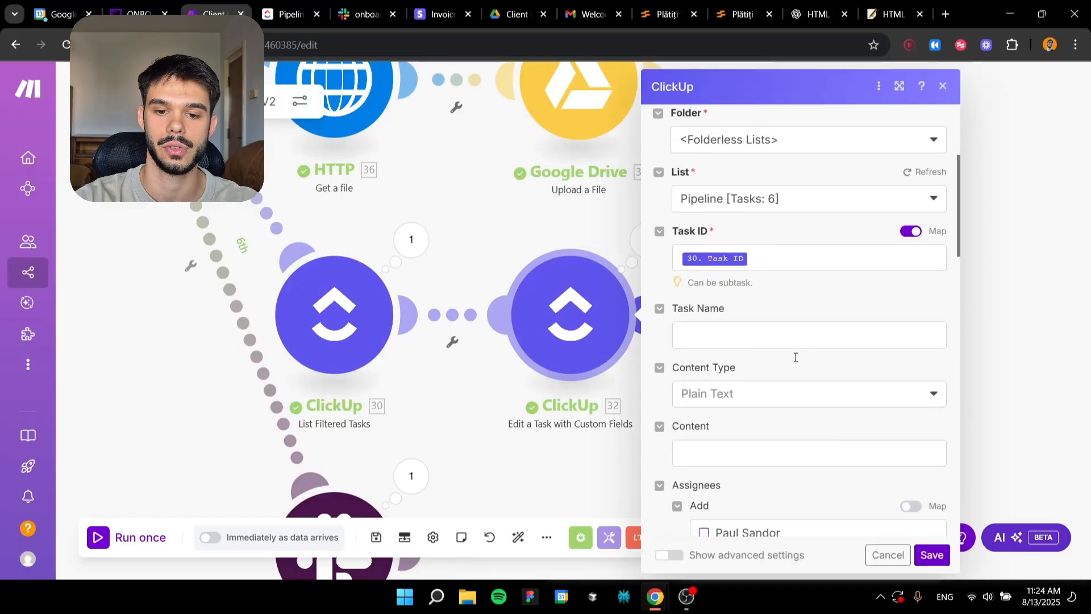
scroll(807, 341, "up", 3)
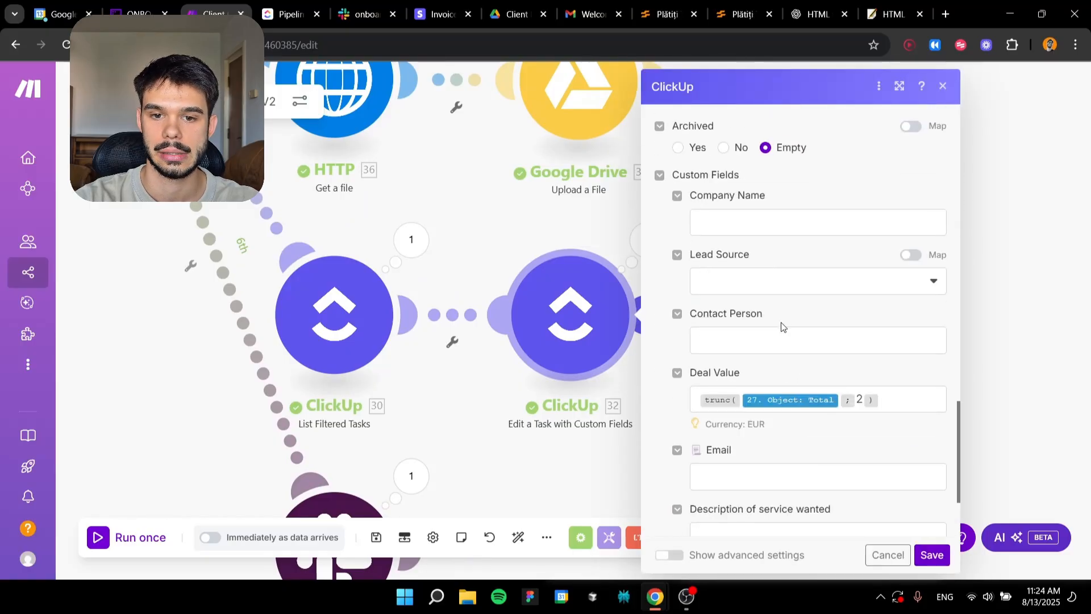
scroll(909, 330, "down", 2)
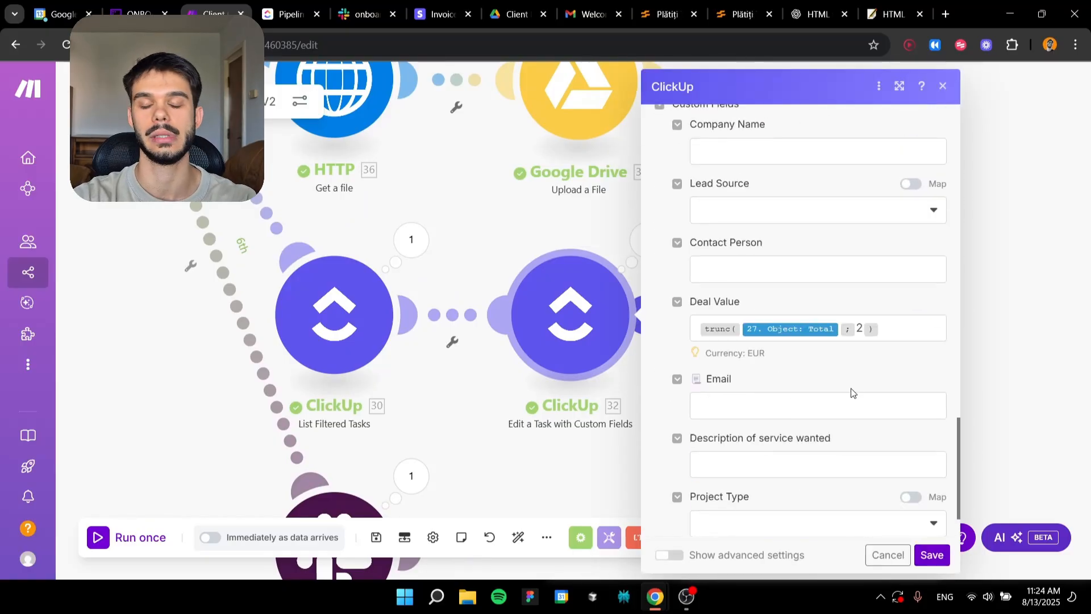
scroll(850, 381, "down", 1)
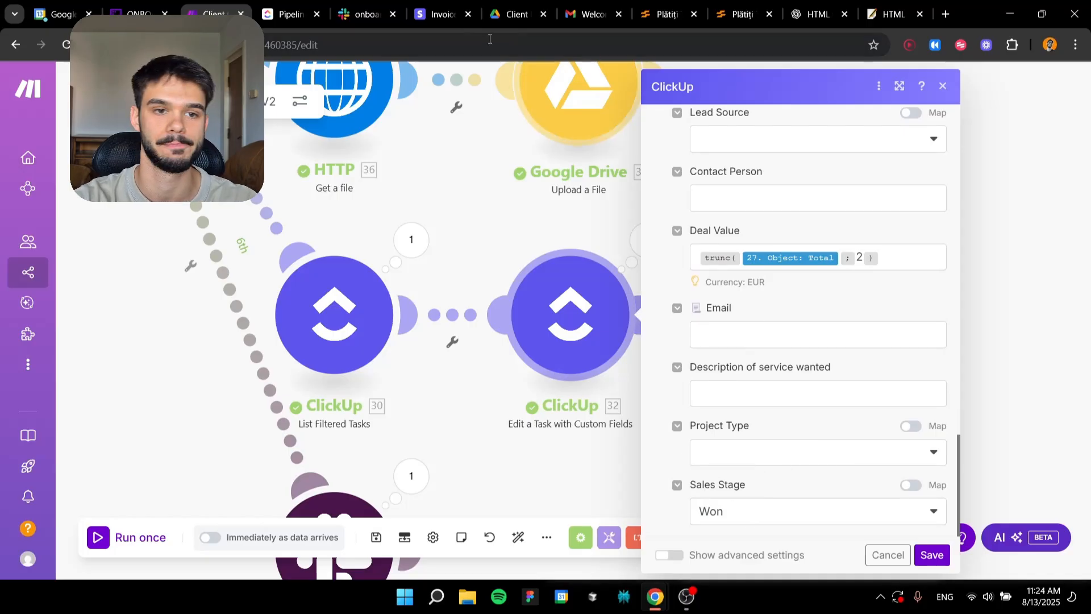
In ClickUp's Pipeline list, set the 2025-04-04 Form Submission task's Sales Stage to Won and check for the task in the Deals list.
left_click(269, 5)
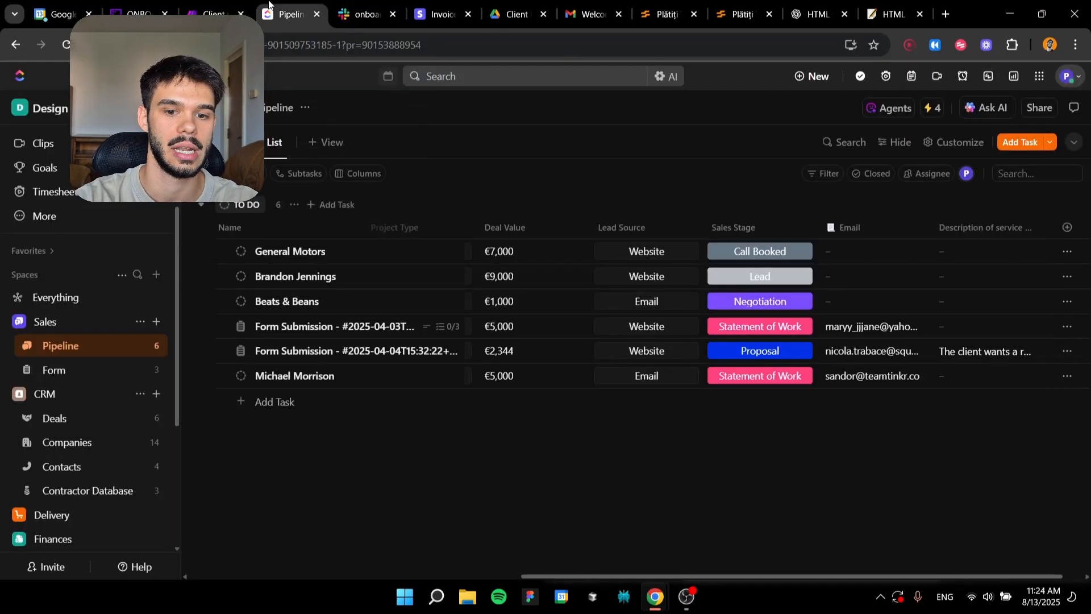
left_click(761, 350)
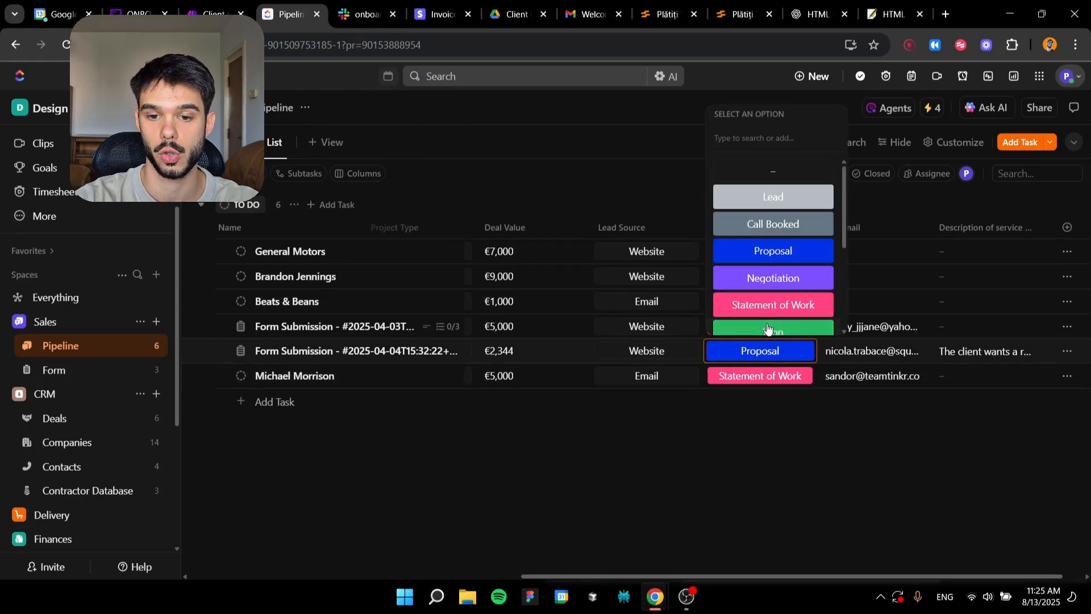
left_click(767, 329)
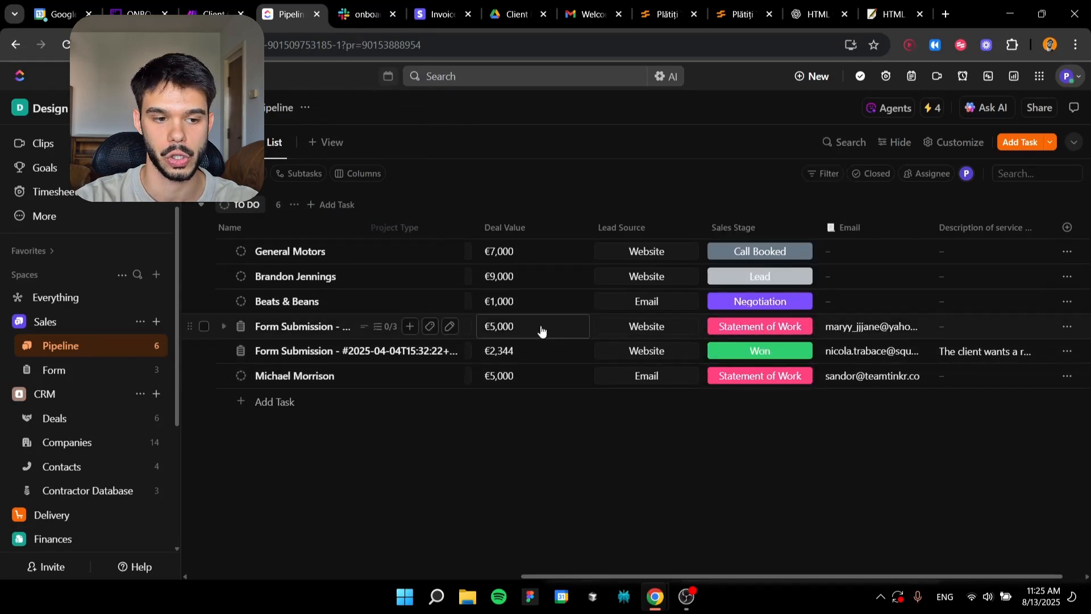
left_click(54, 420)
scroll(510, 372, "down", 5)
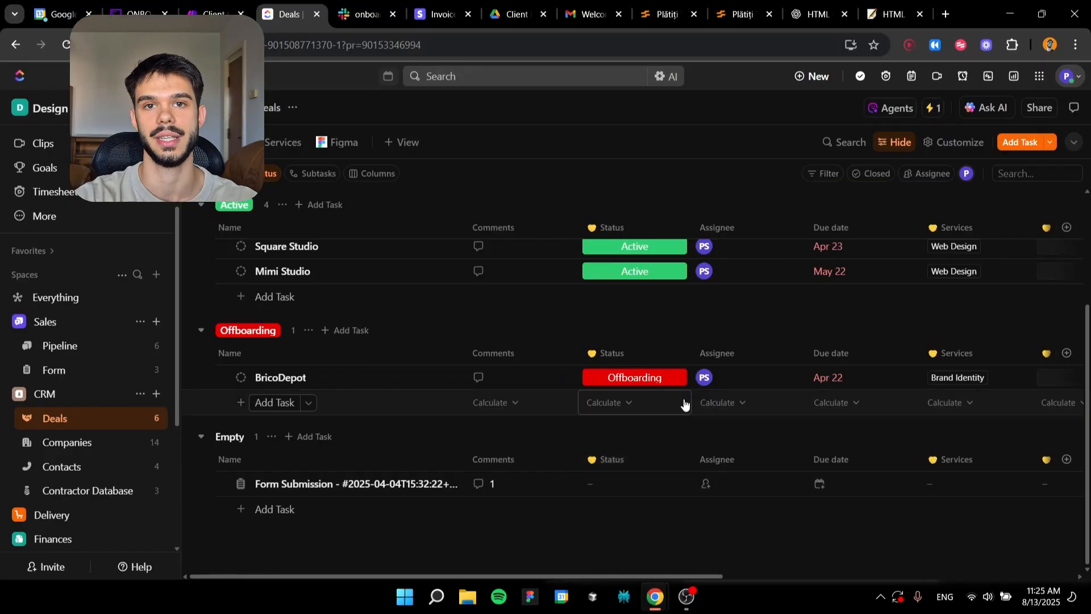
Switch to Make and review the Slack Create a Message module's public channel setting and the full onboarding message text.
key("ctrl+shift+Tab")
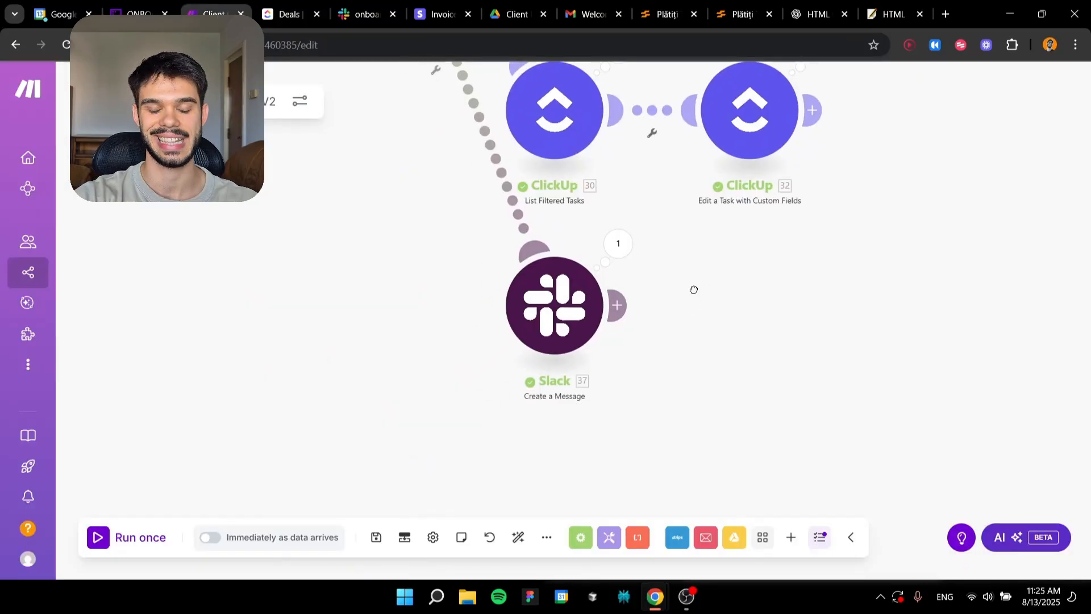
left_click(552, 318)
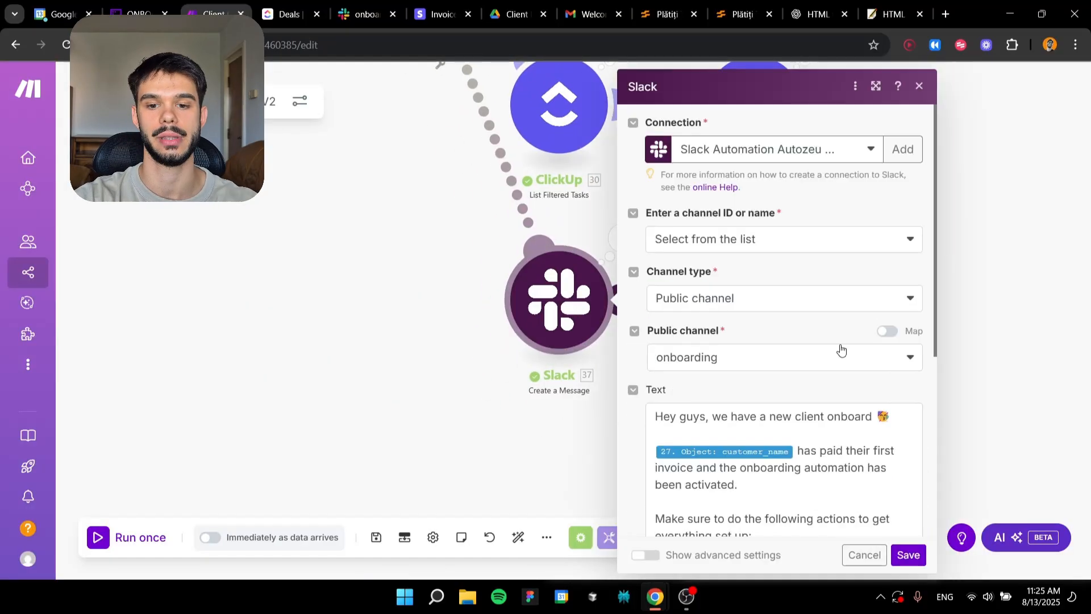
scroll(814, 333, "down", 3)
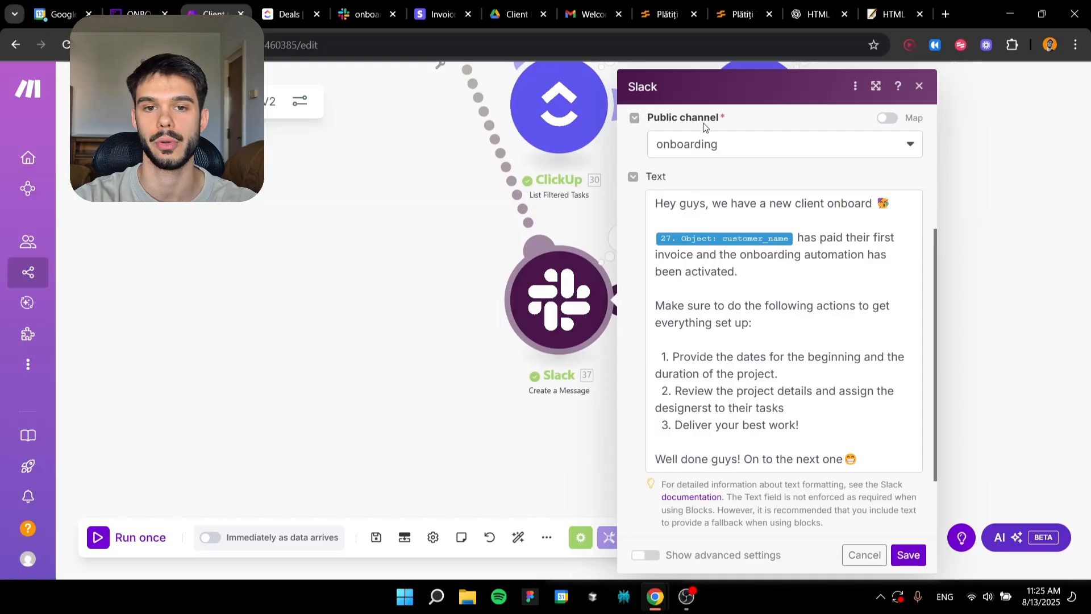
left_click_drag(653, 202, 869, 440)
left_click(870, 441)
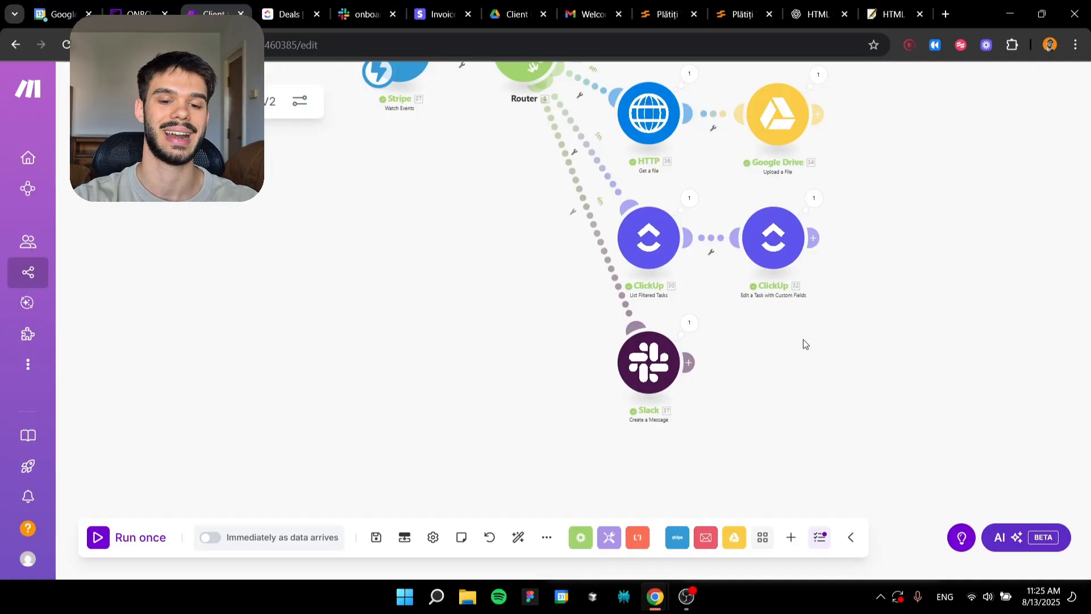
Look over the whole Make scenario, from the Stripe trigger through the router to all six branches.
left_click_drag(786, 359, 755, 343)
scroll(765, 345, "up", 2)
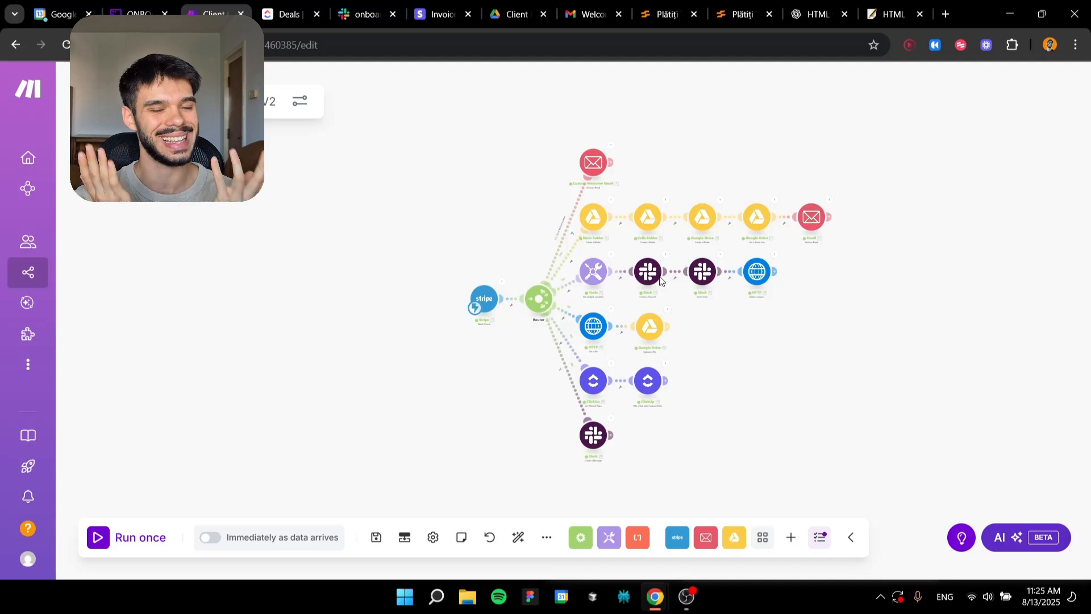
left_click_drag(702, 275, 716, 261)
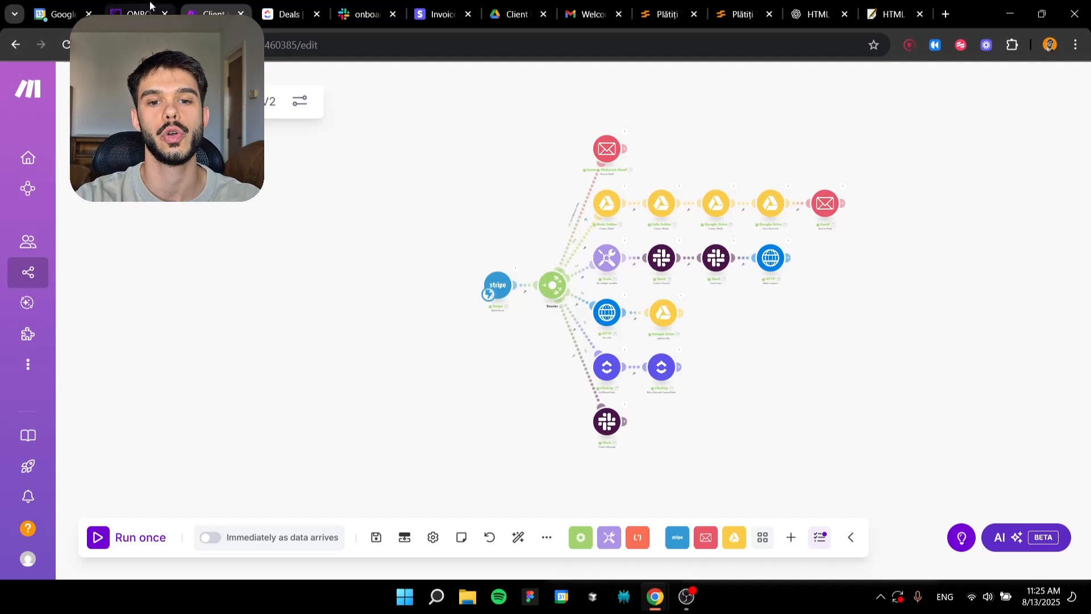
Switch to the onboarding whiteboard and examine the automation flowchart and the sketched page beside it.
left_click(137, 14)
scroll(775, 278, "down", 2)
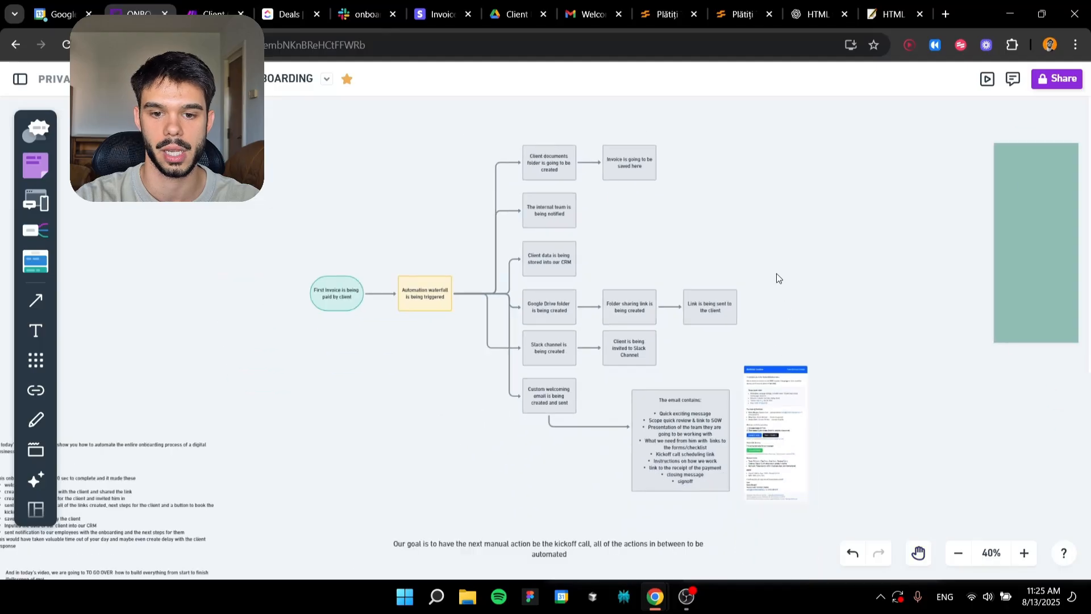
left_click_drag(780, 252, 568, 295)
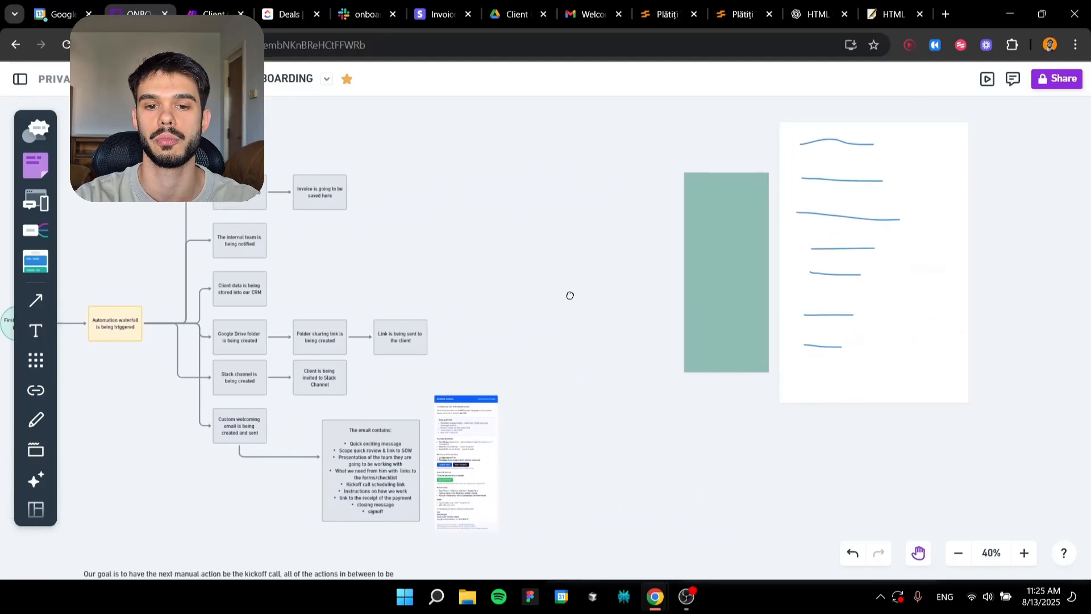
scroll(555, 295, "left", 3)
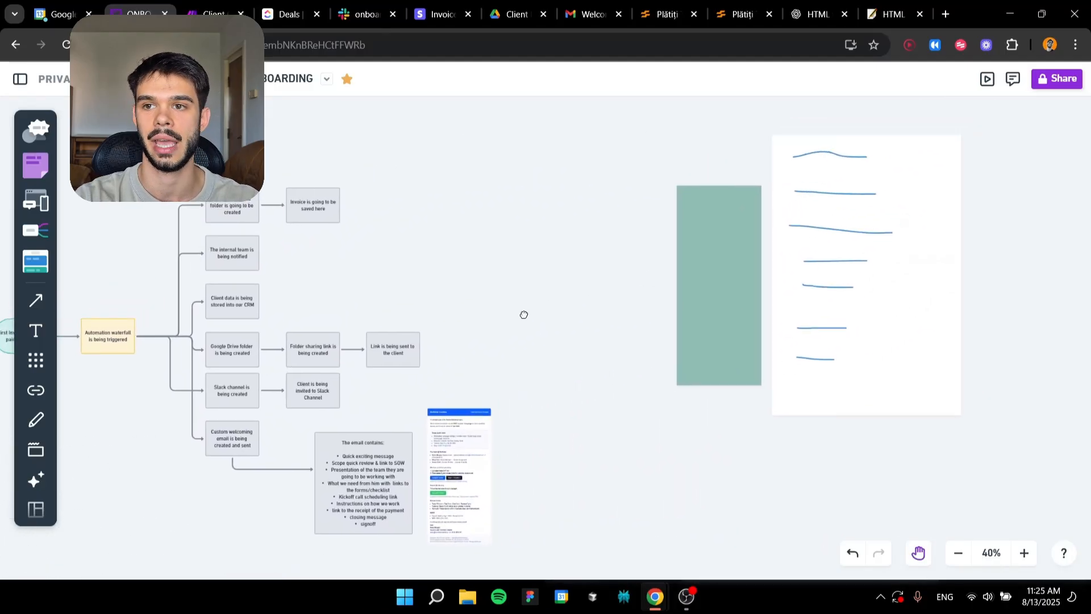